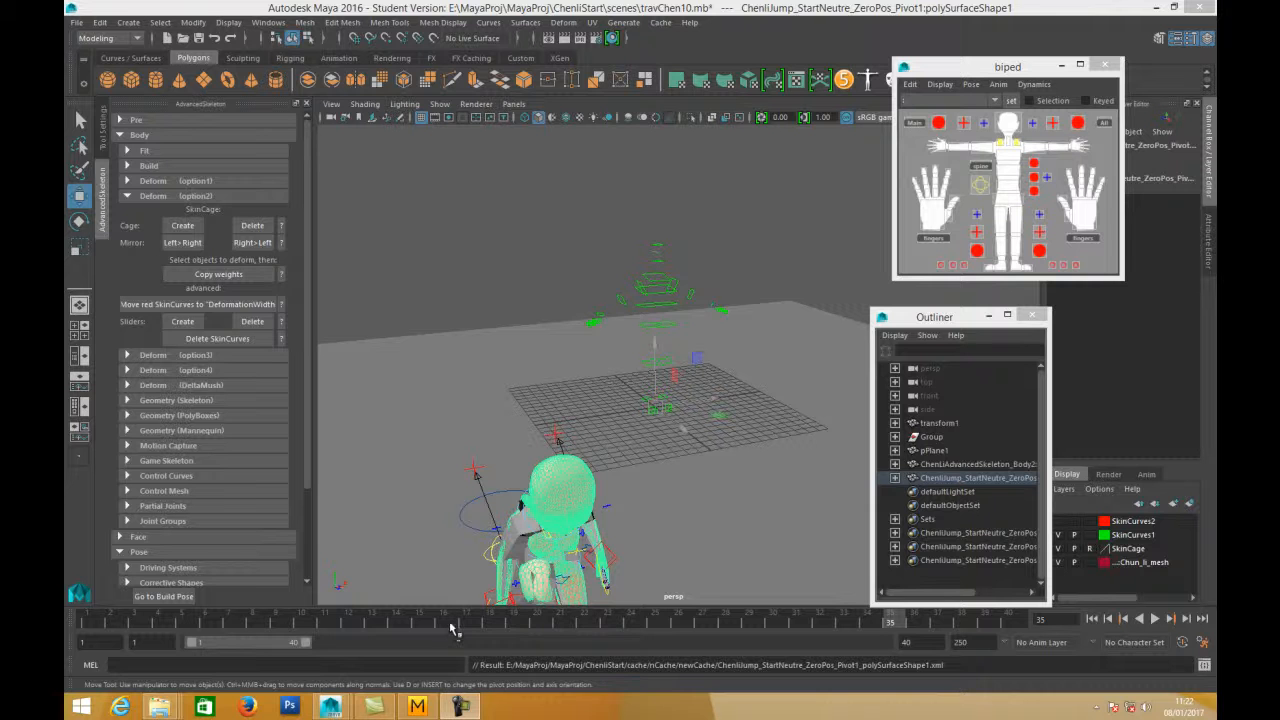
# Step: Switch to Marvelous Designer and change the workspace from simulation to animation mode, accepting the simulation quality notice
pyautogui.moveTo(418, 708)
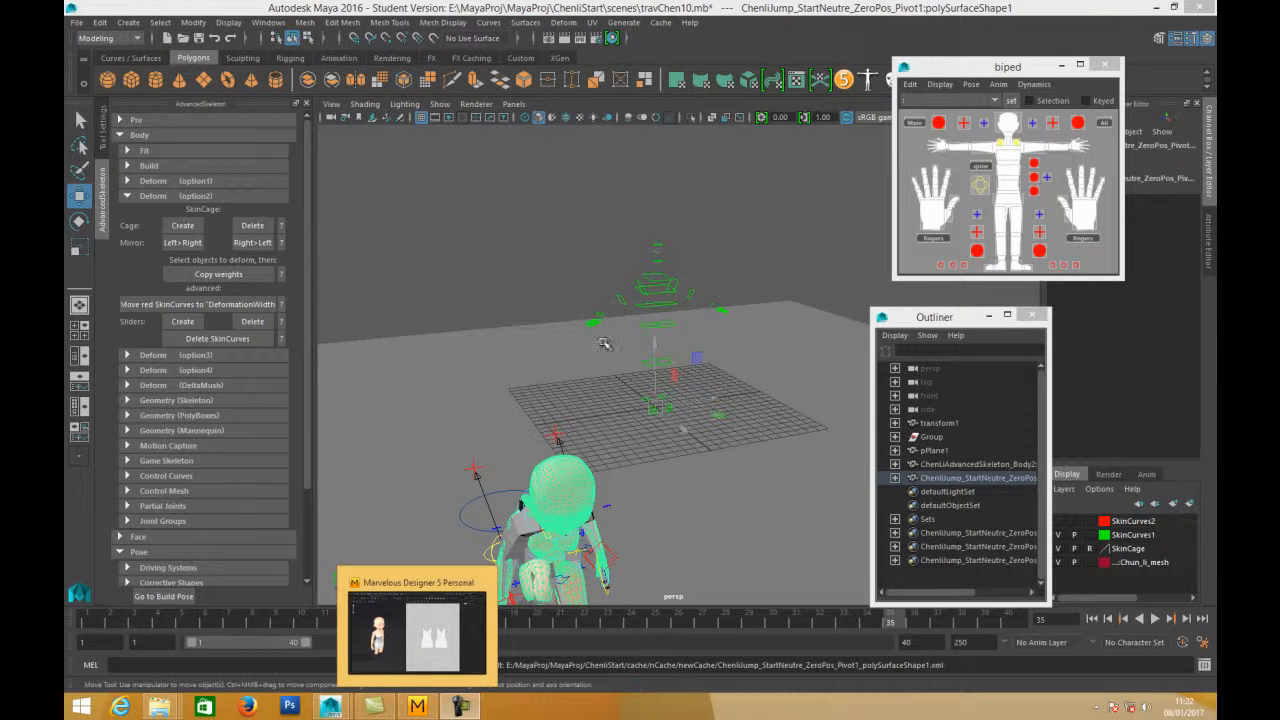
pyautogui.click(412, 707)
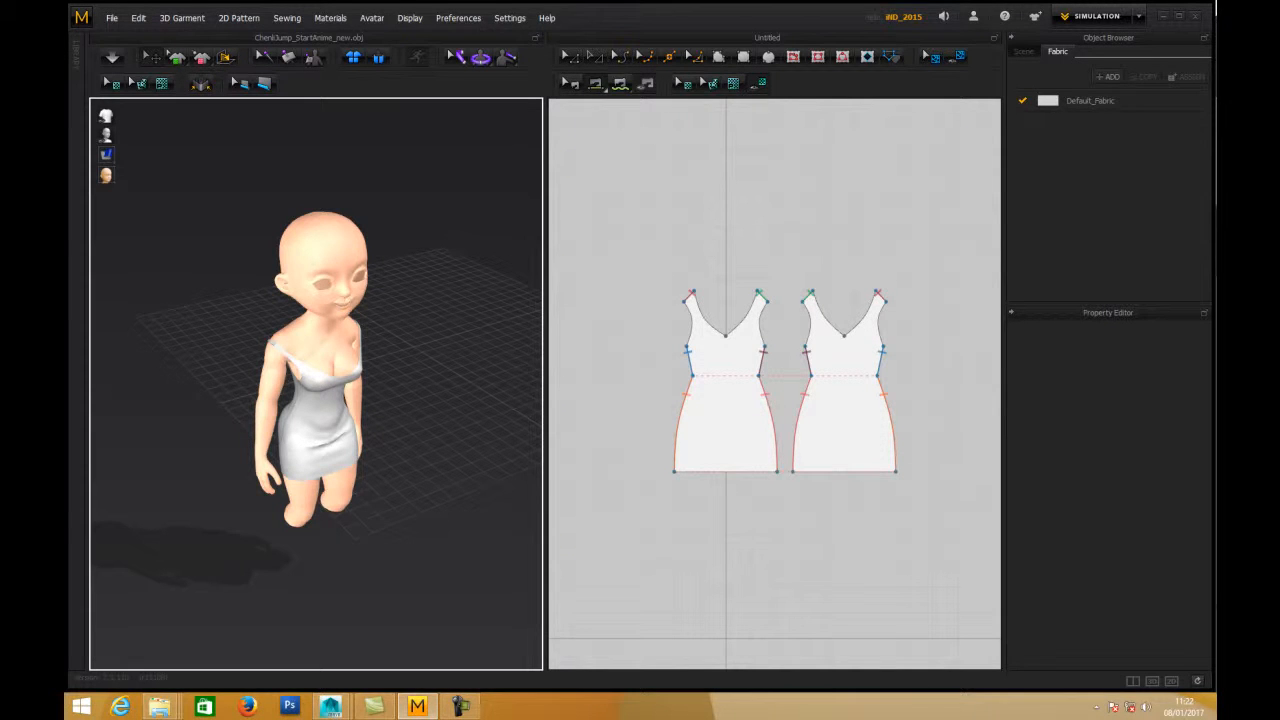
pyautogui.click(1108, 17)
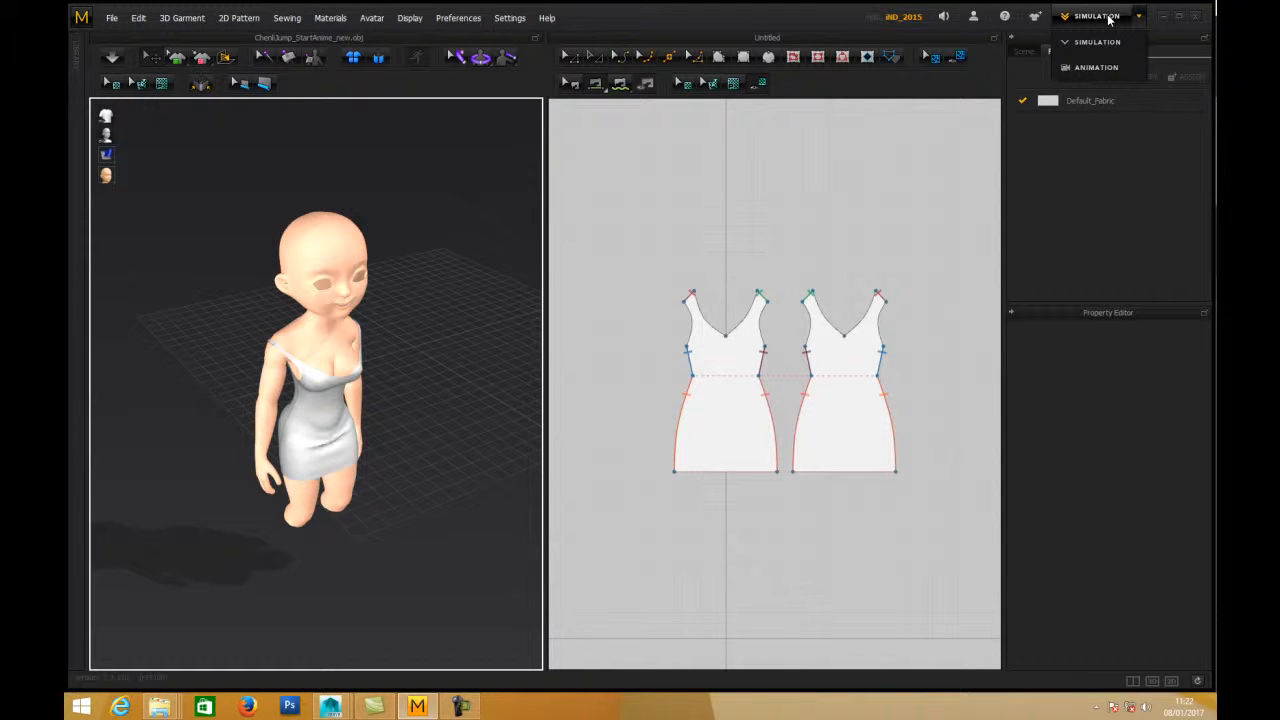
pyautogui.click(1104, 67)
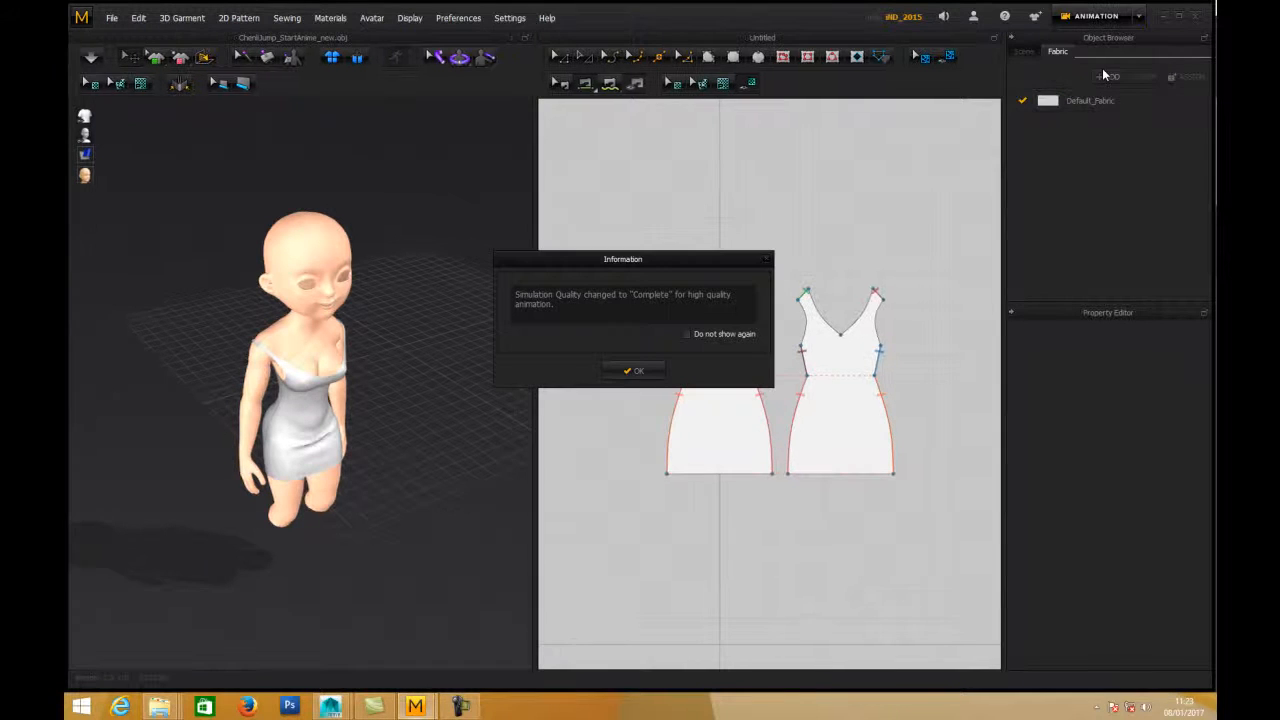
pyautogui.click(634, 371)
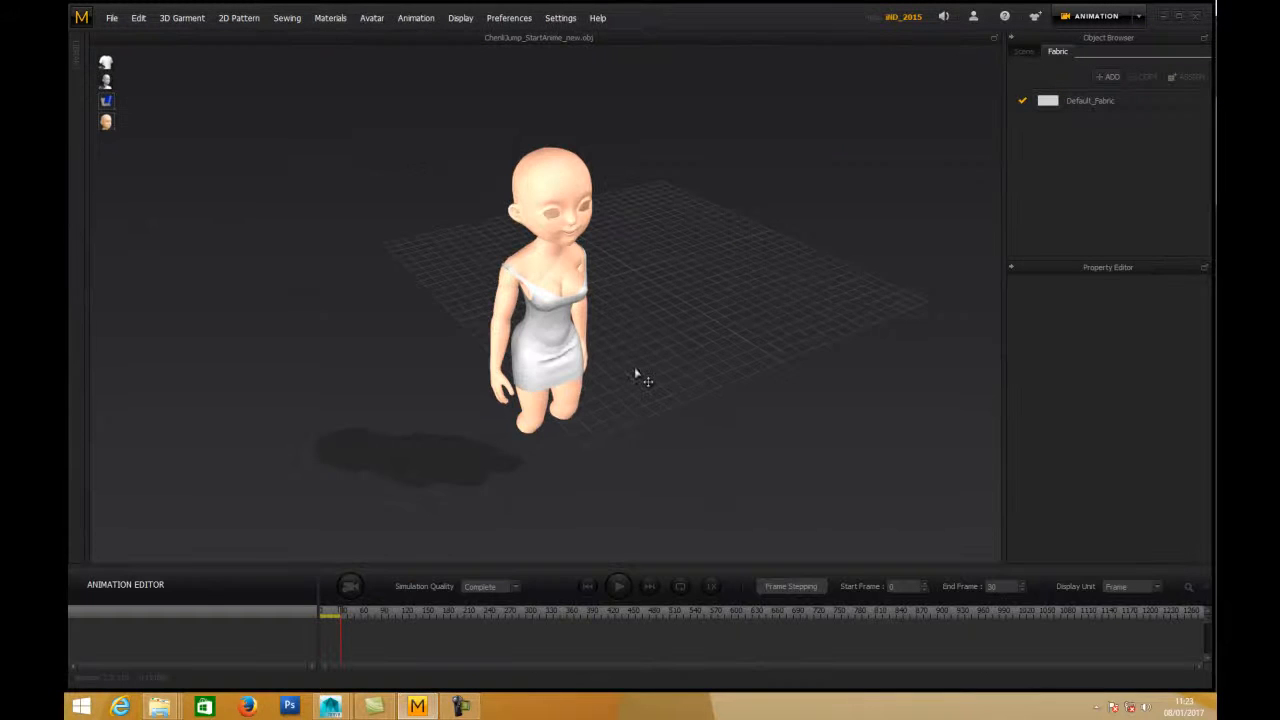
# Step: Import the Maya cache ChenliJump_StartNeutre_ZeroPos_Pivot1_polySurfaceShape1.mc from the nCache newCache folder onto all avatars at 10000% scale
pyautogui.click(111, 18)
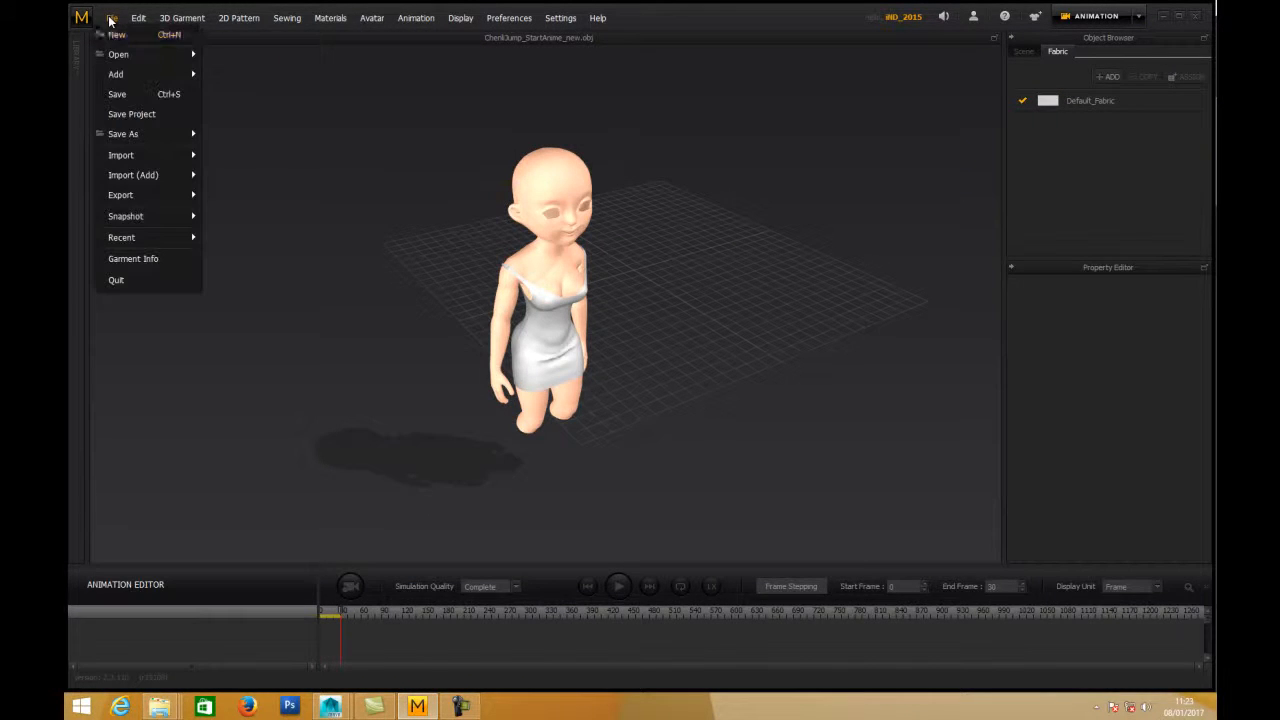
pyautogui.moveTo(160, 156)
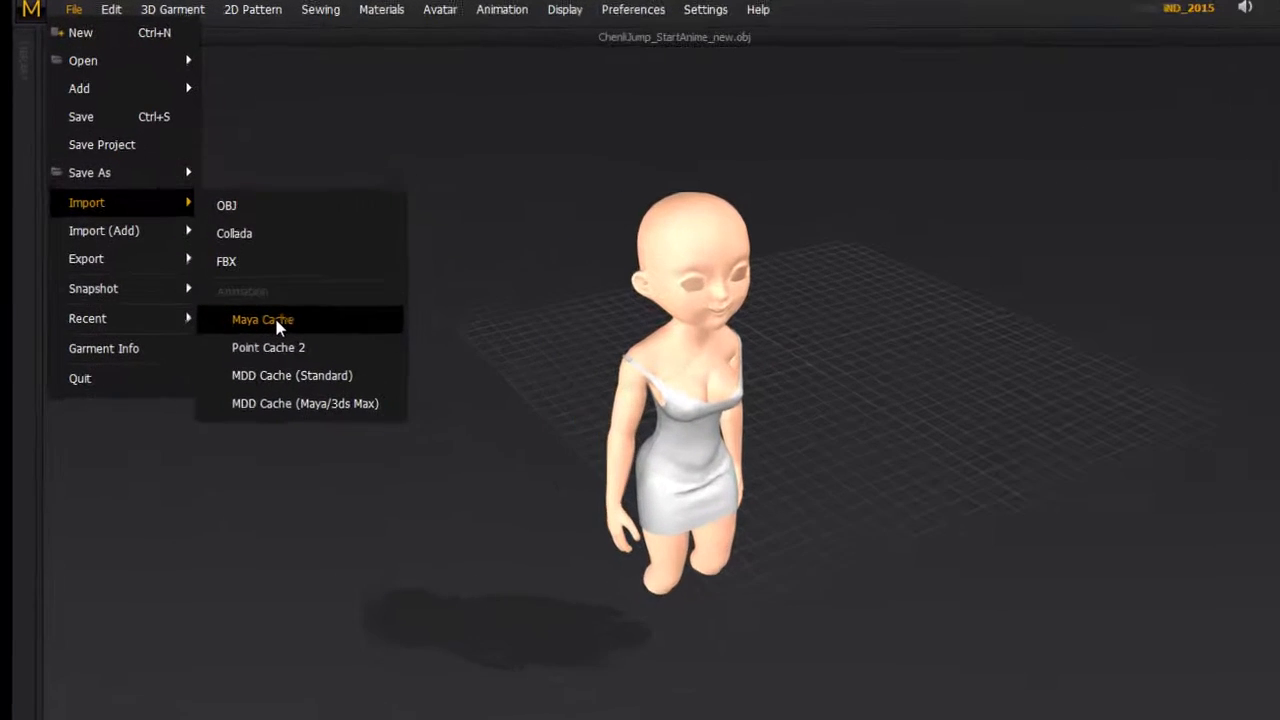
pyautogui.click(250, 240)
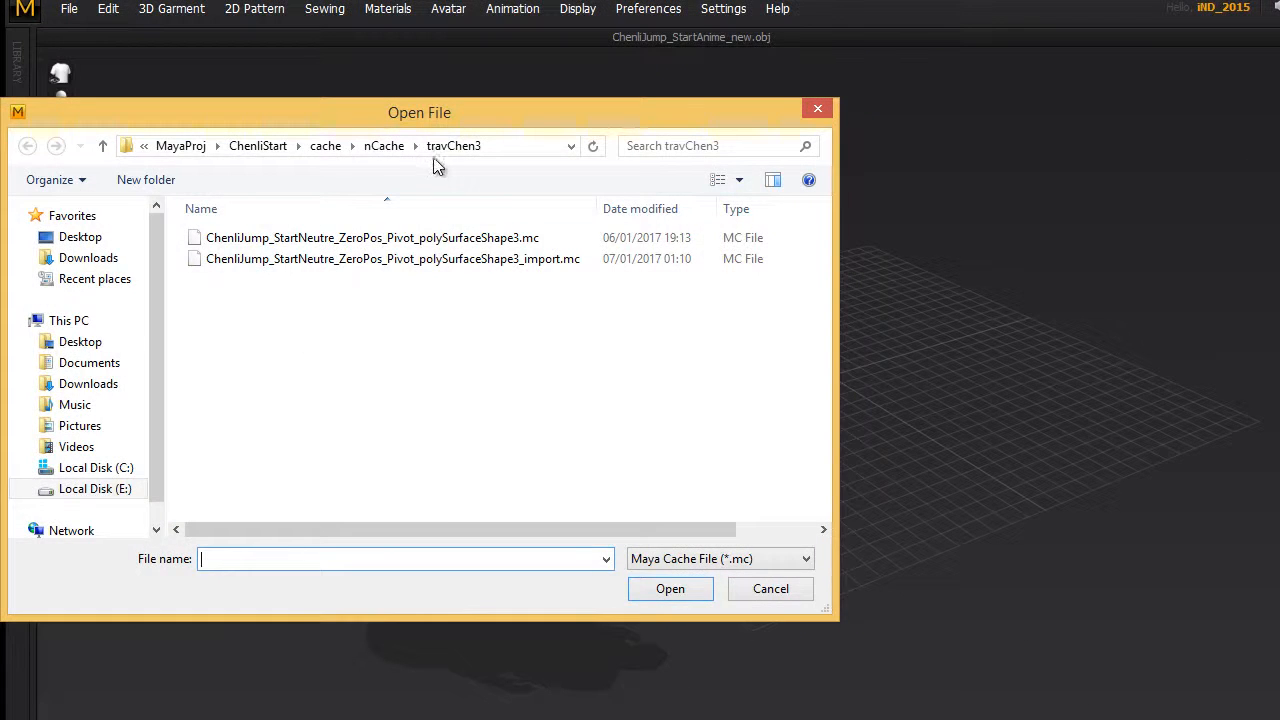
pyautogui.click(386, 148)
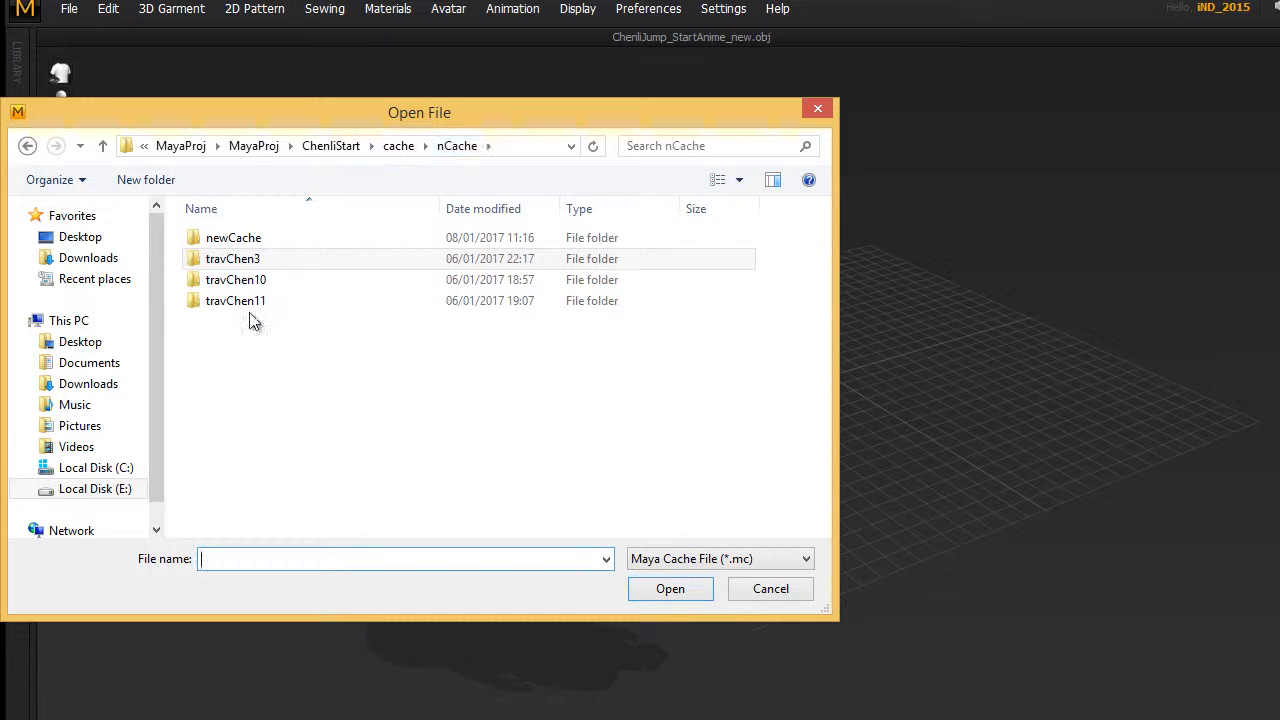
pyautogui.doubleClick(229, 244)
pyautogui.click(258, 243)
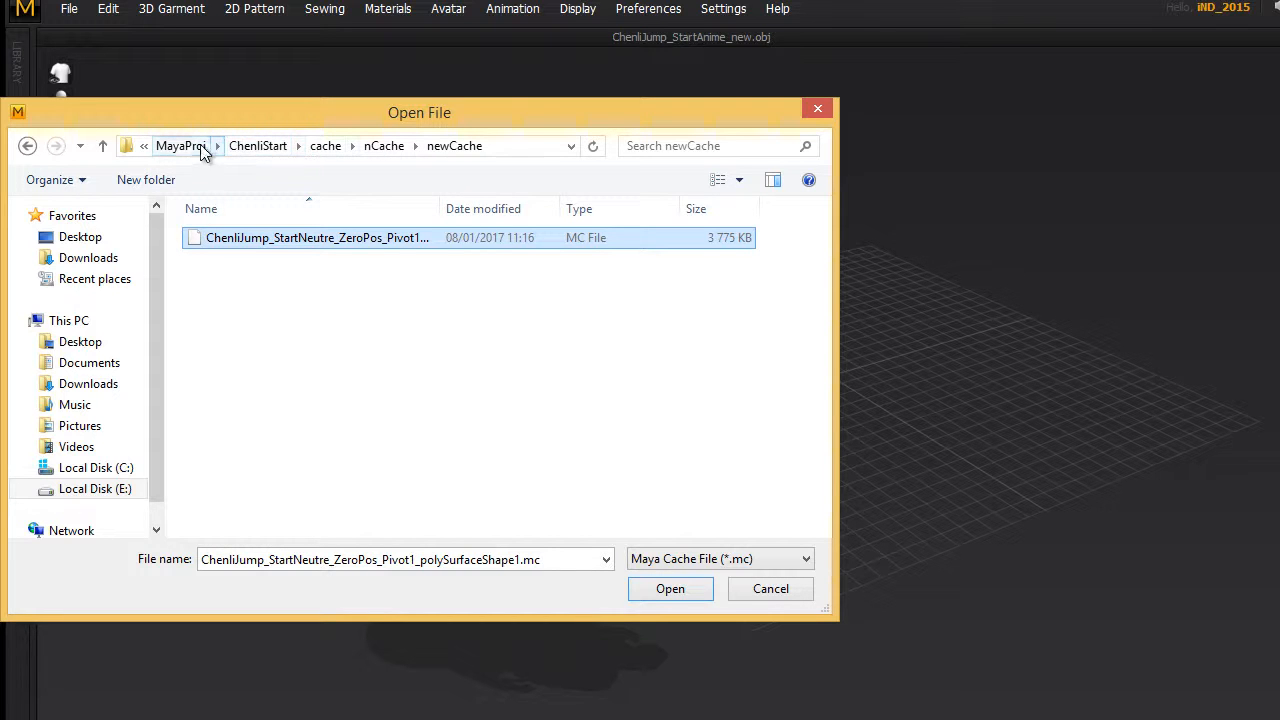
pyautogui.click(257, 146)
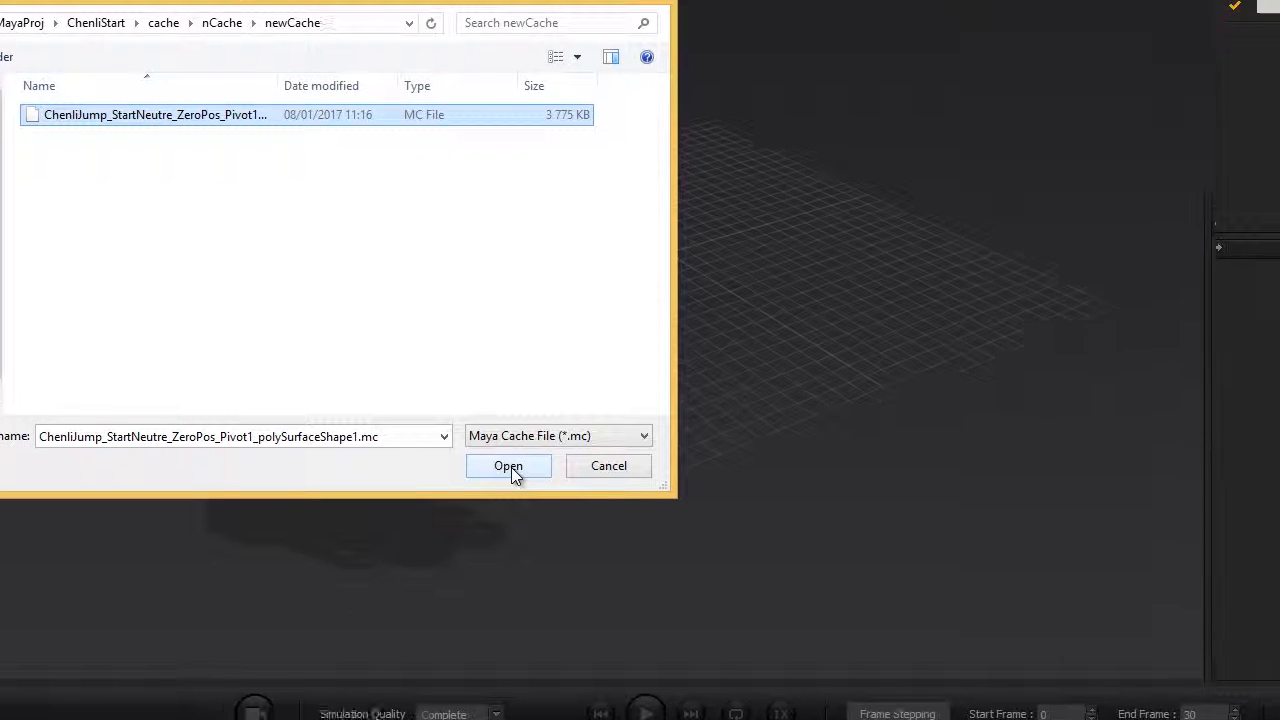
pyautogui.click(670, 589)
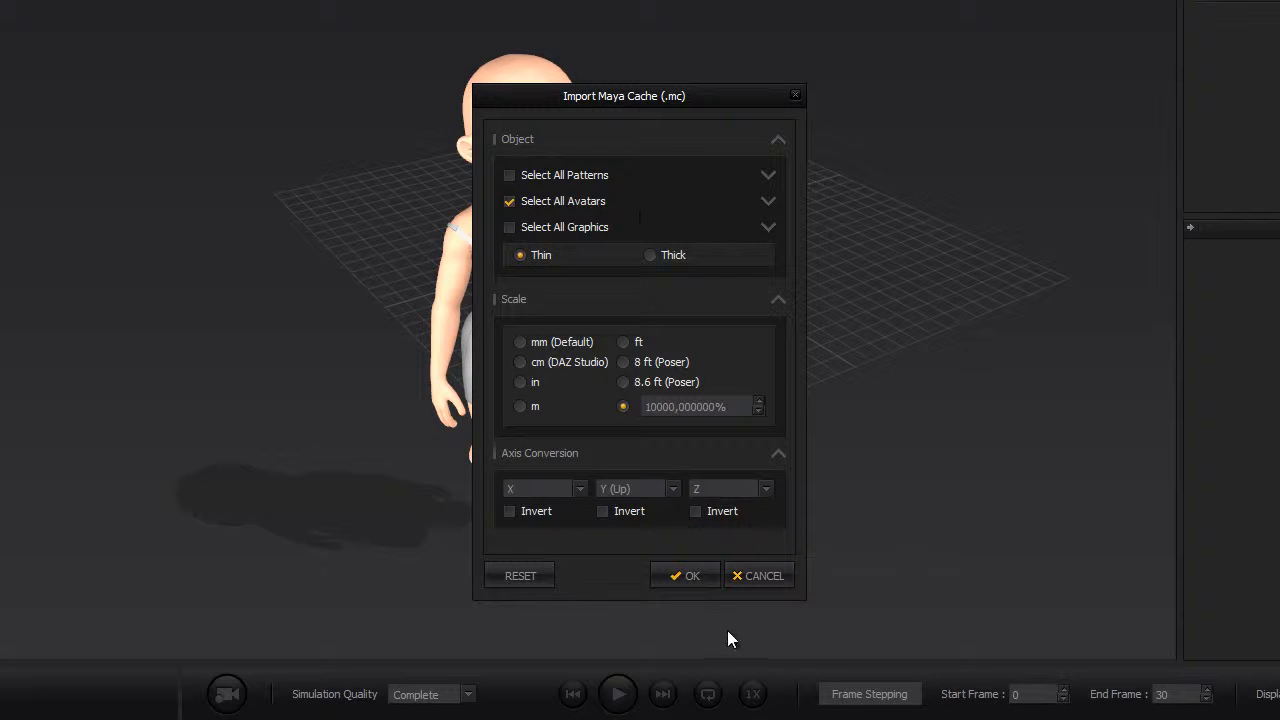
pyautogui.click(686, 575)
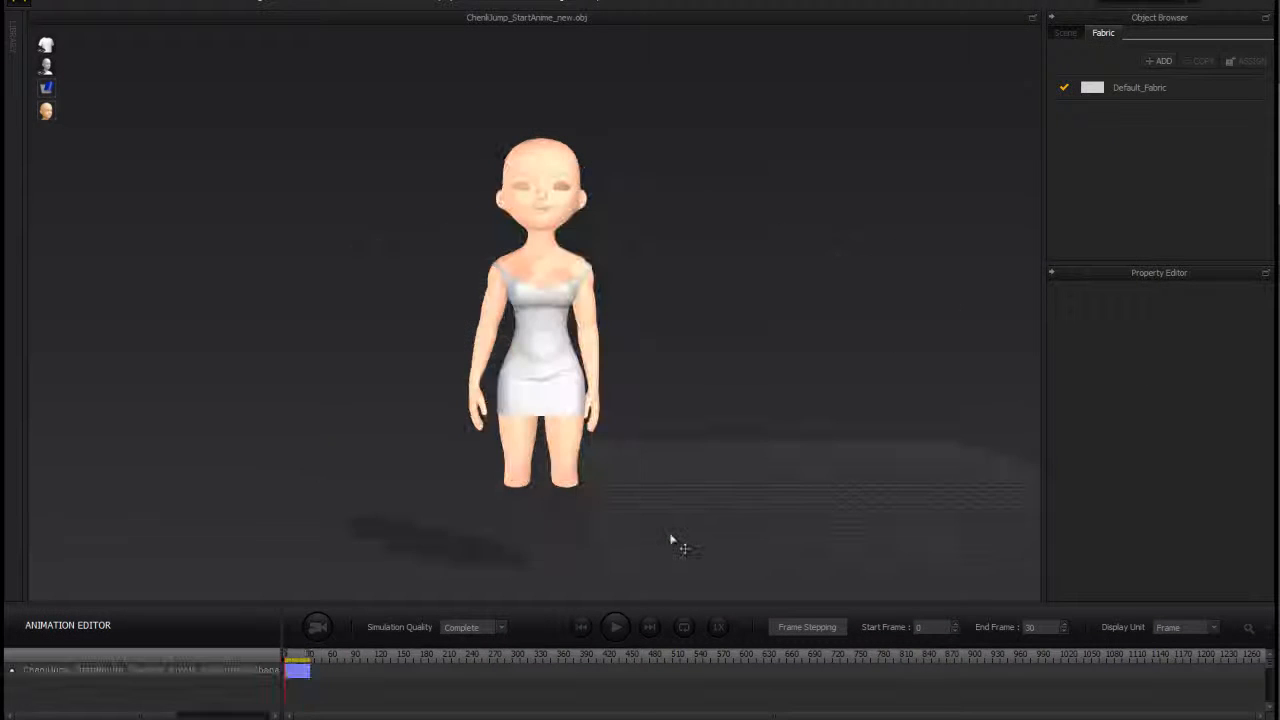
# Step: Scrub through the imported avatar animation to check its motion, then return the playhead to the start
pyautogui.moveTo(189, 291); pyautogui.dragTo(288, 346, button='right')
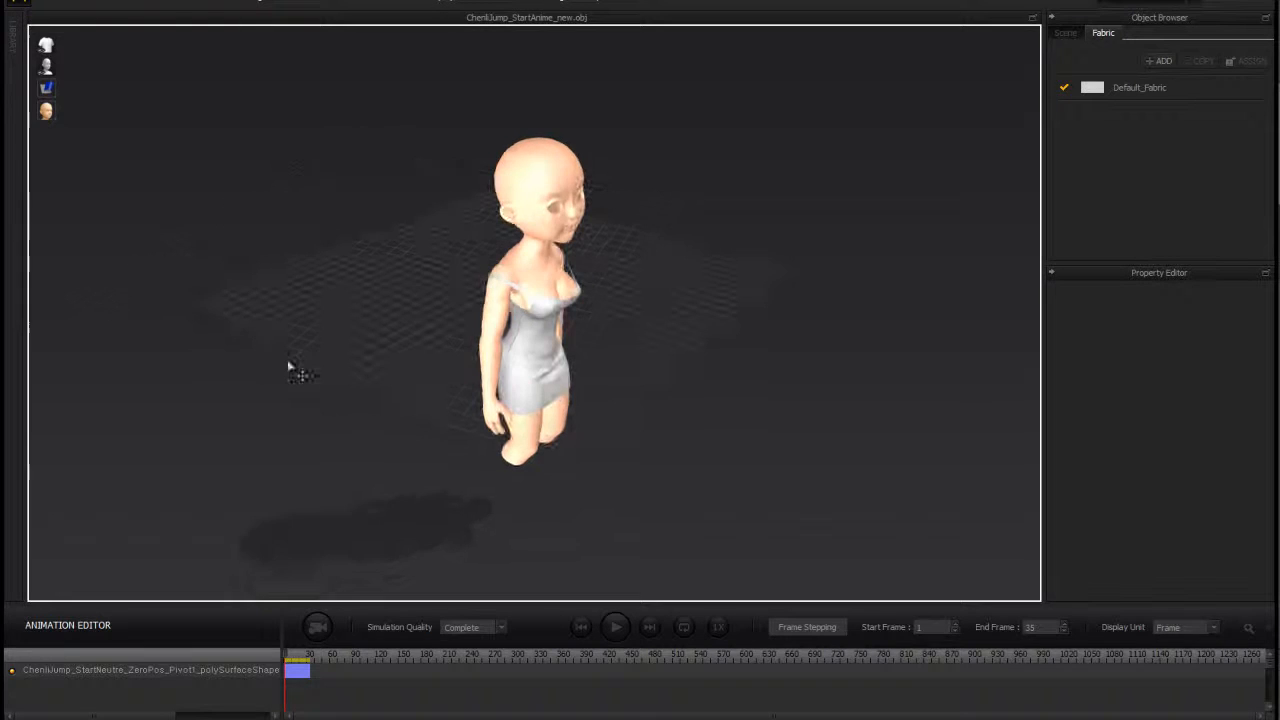
pyautogui.moveTo(285, 657); pyautogui.dragTo(292, 661)
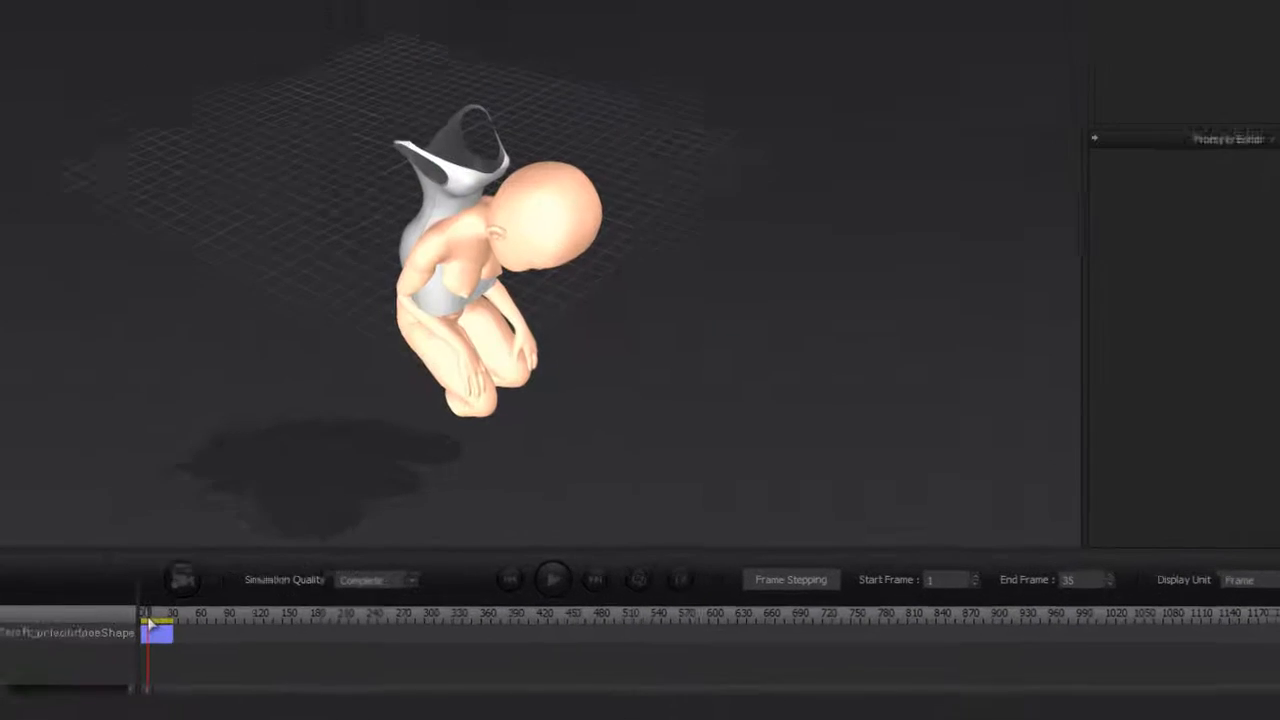
pyautogui.moveTo(148, 625); pyautogui.dragTo(86, 600)
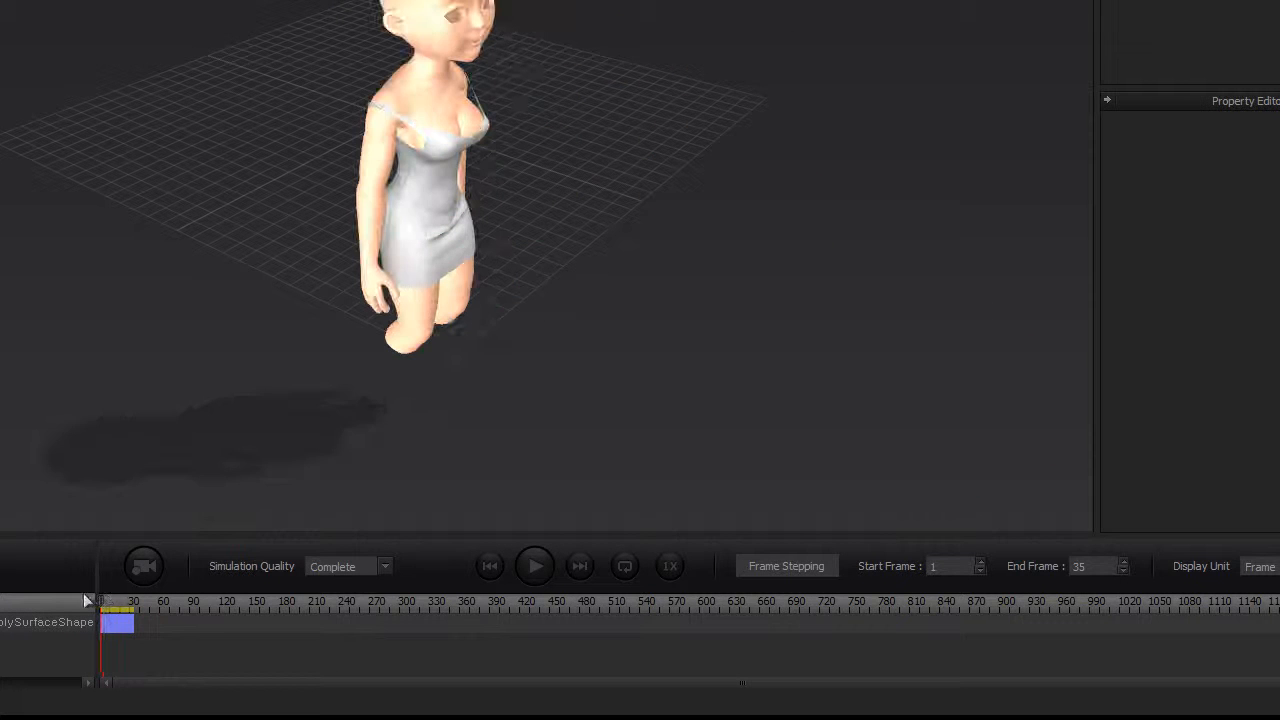
# Step: Record the dress simulation over the avatar animation at Complete quality and return the playhead to the start
pyautogui.click(144, 568)
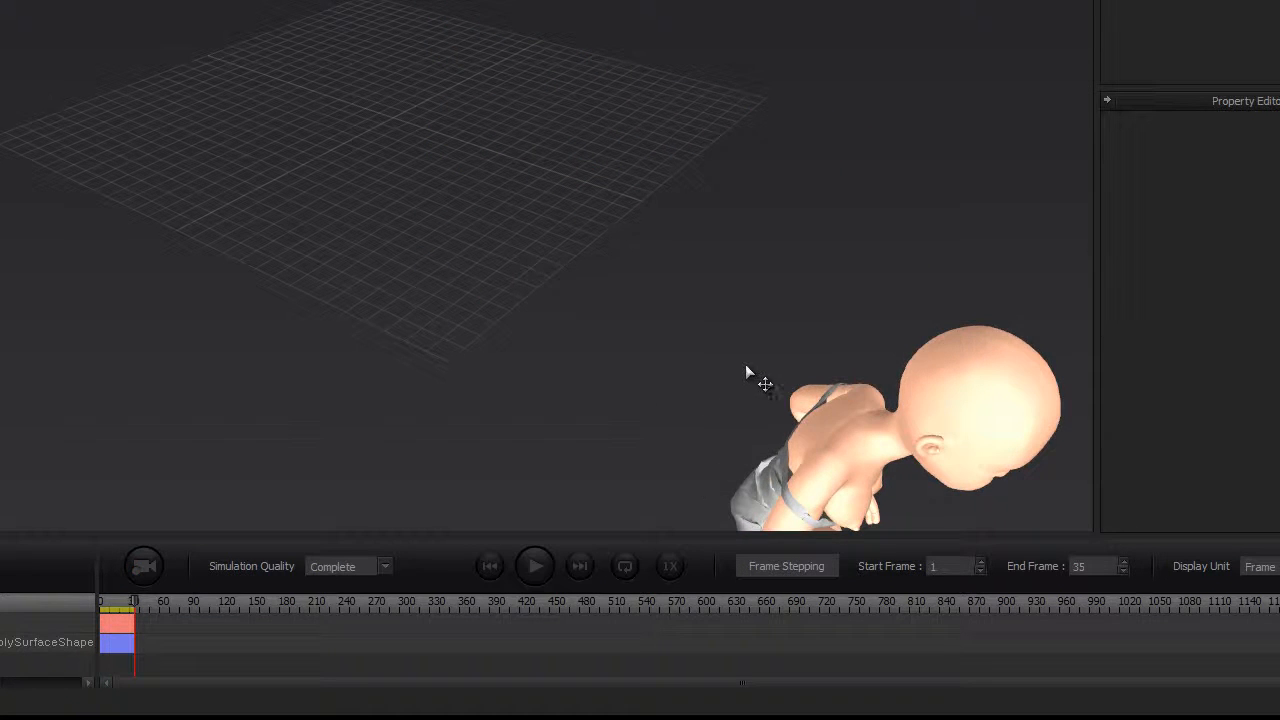
pyautogui.moveTo(580, 331); pyautogui.dragTo(580, 300, button='right')
pyautogui.moveTo(580, 300); pyautogui.dragTo(537, 115, button='middle')
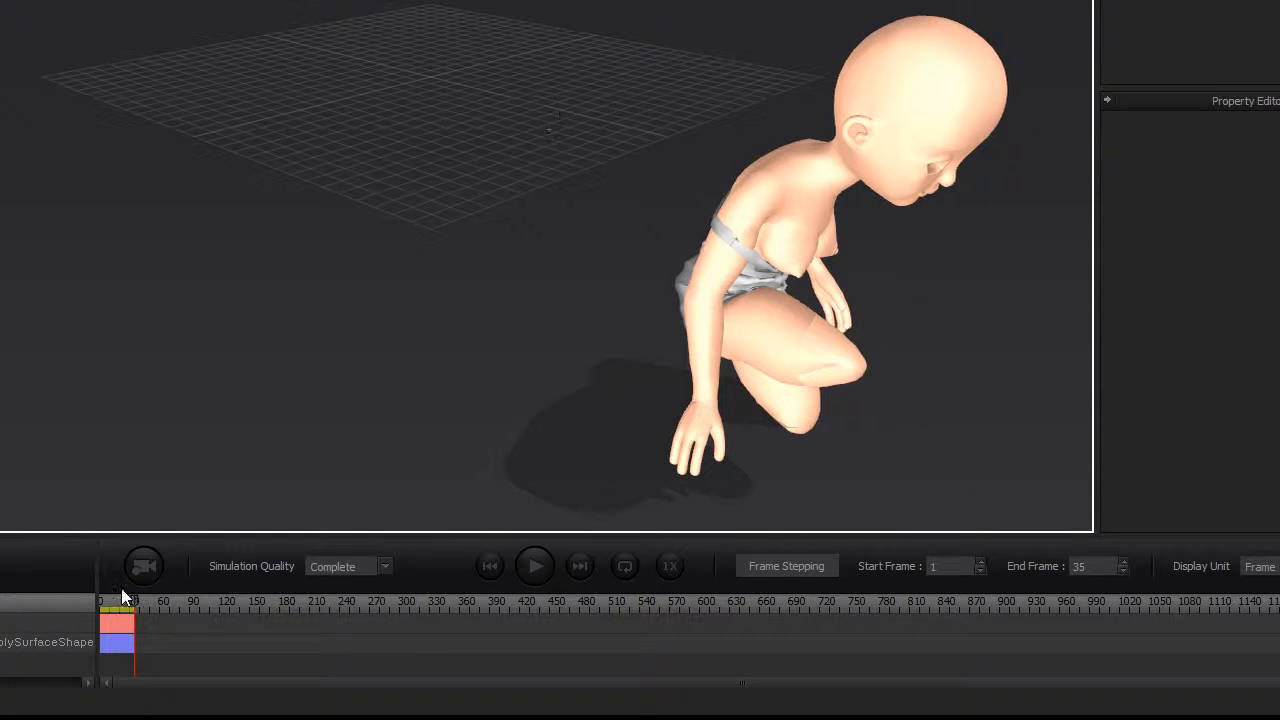
pyautogui.moveTo(136, 608); pyautogui.dragTo(100, 605)
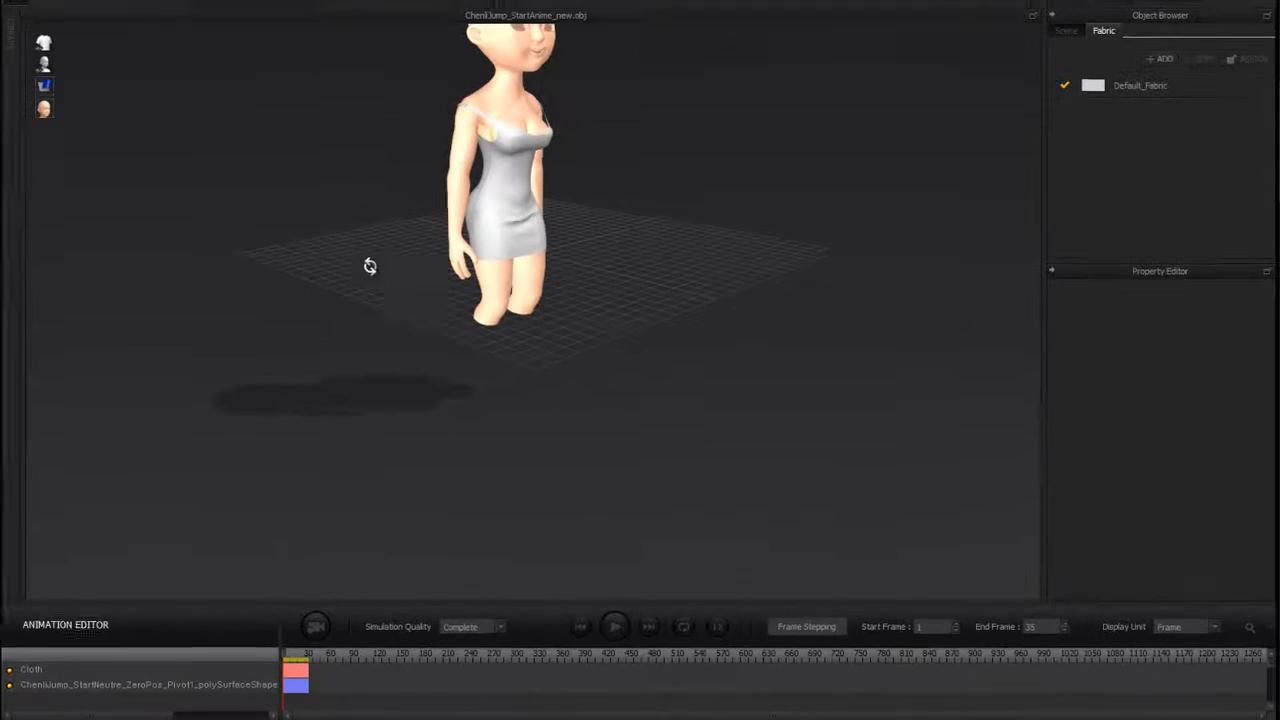
pyautogui.moveTo(370, 266)
pyautogui.mouseDown(button='right')
pyautogui.moveTo(406, 303)
pyautogui.moveTo(380, 251)
pyautogui.mouseUp(button='right')
pyautogui.moveTo(380, 251); pyautogui.dragTo(394, 334, button='middle')
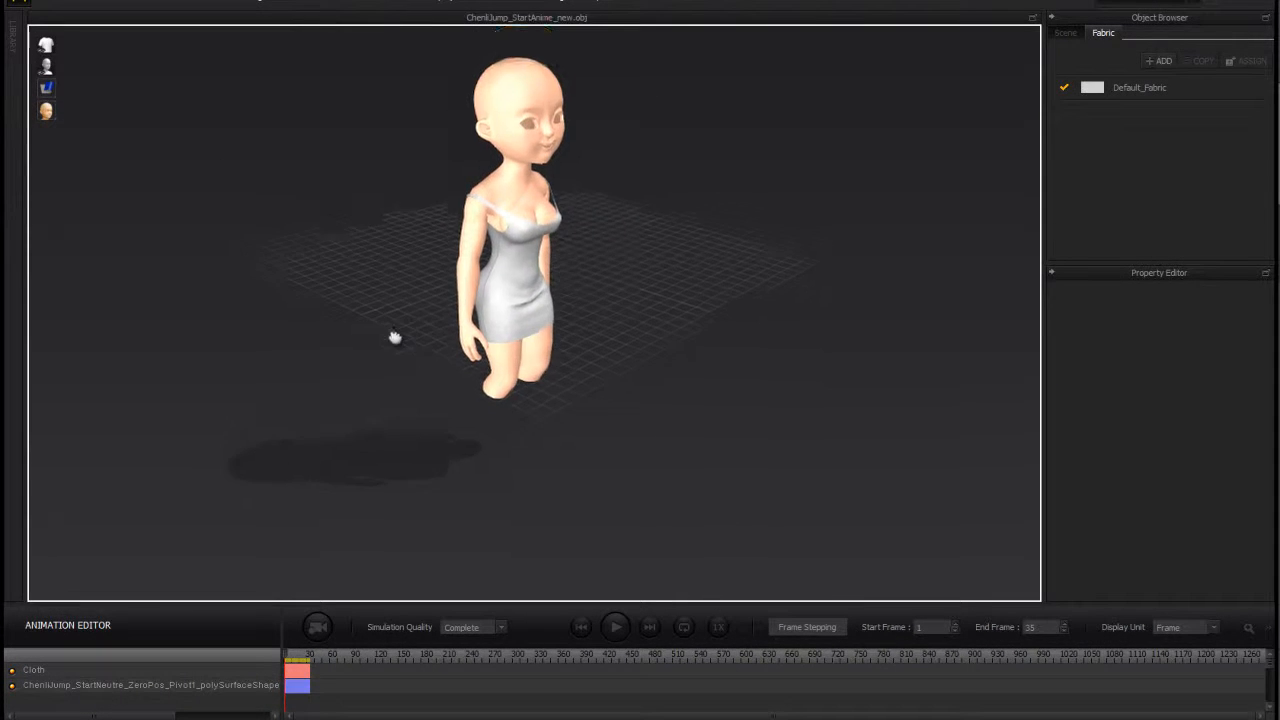
pyautogui.scroll(-1, 408, 217)
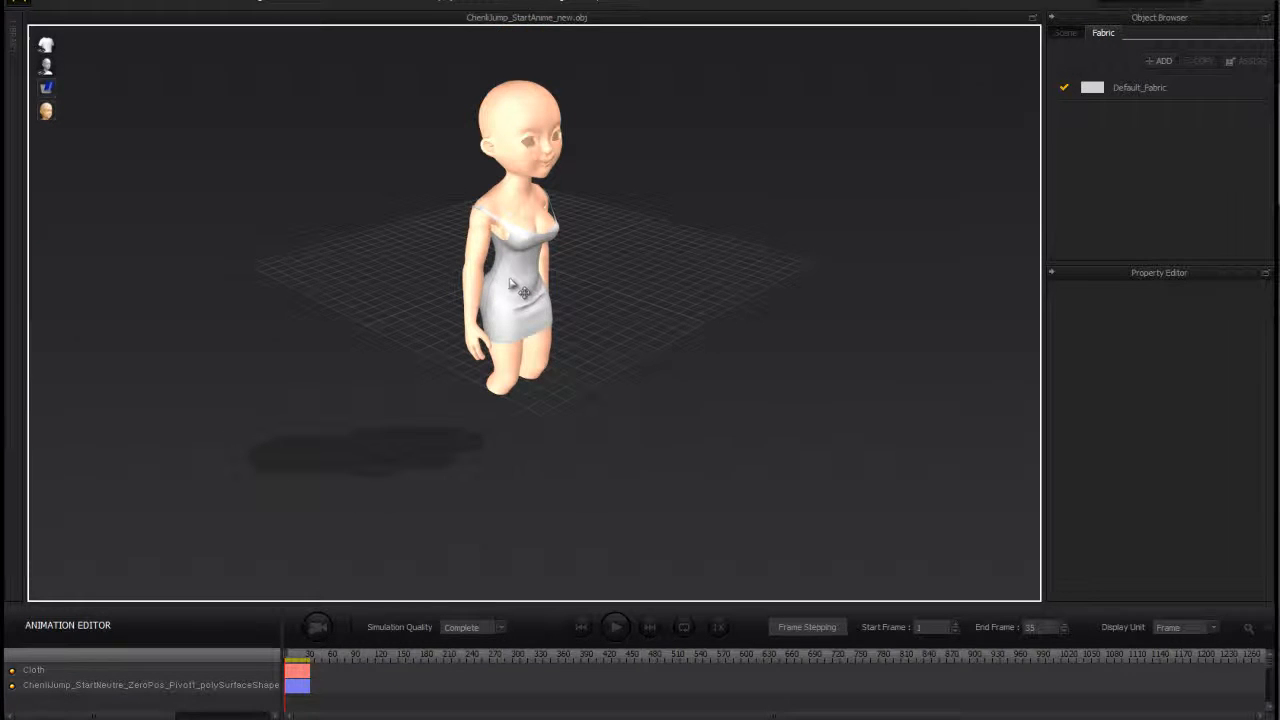
# Step: Export all patterns and avatars as a single unwelded, thin OBJ named CharacterAndCloth in the scenes folder at 1% scale
pyautogui.click(65, 26)
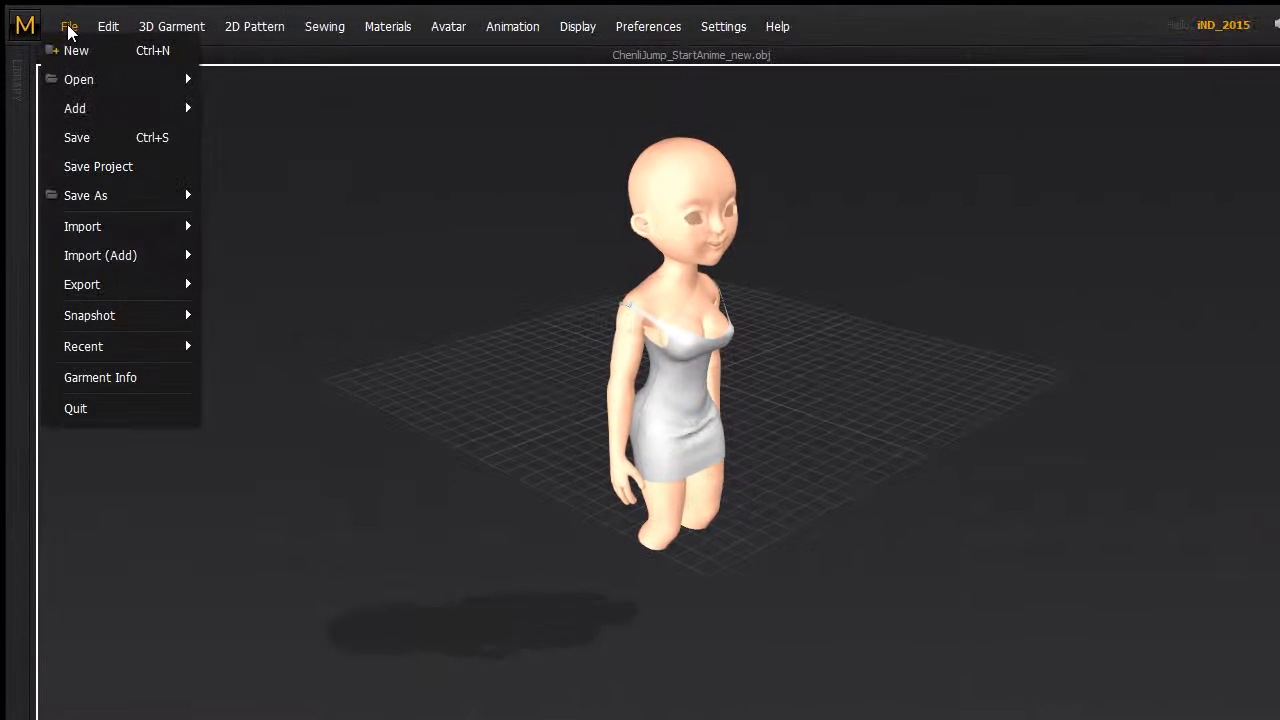
pyautogui.moveTo(117, 290)
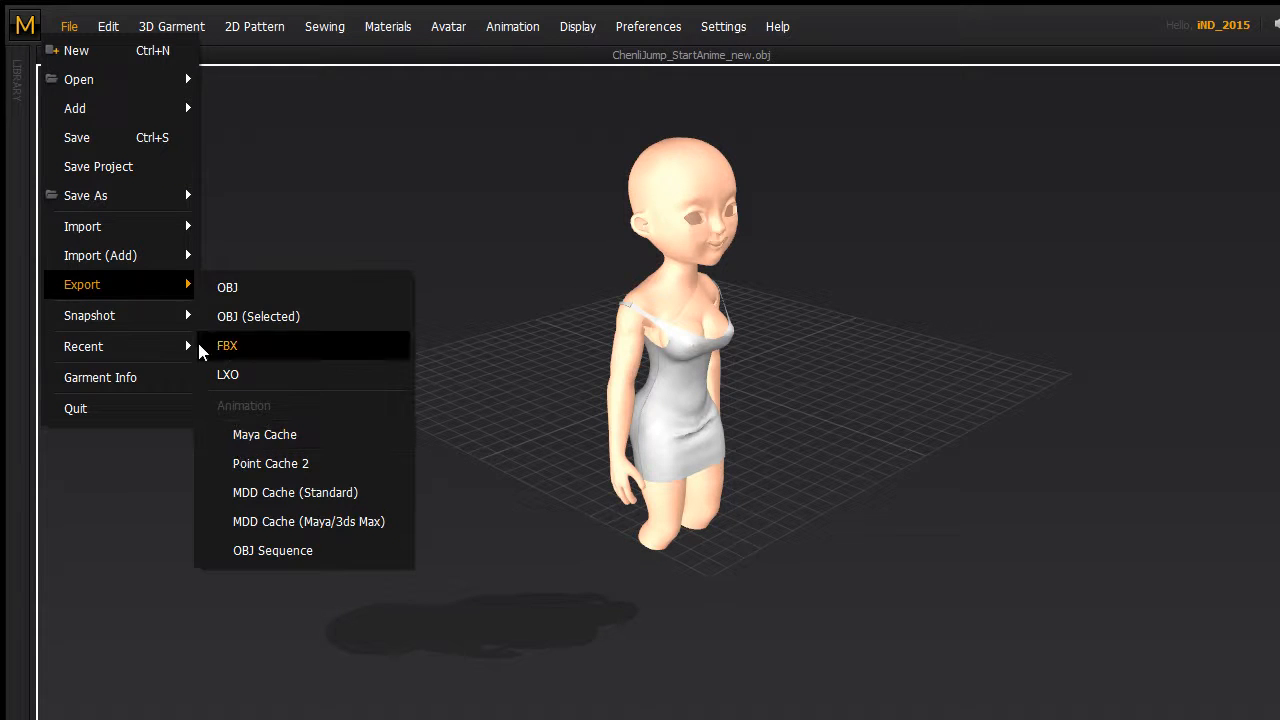
pyautogui.click(233, 288)
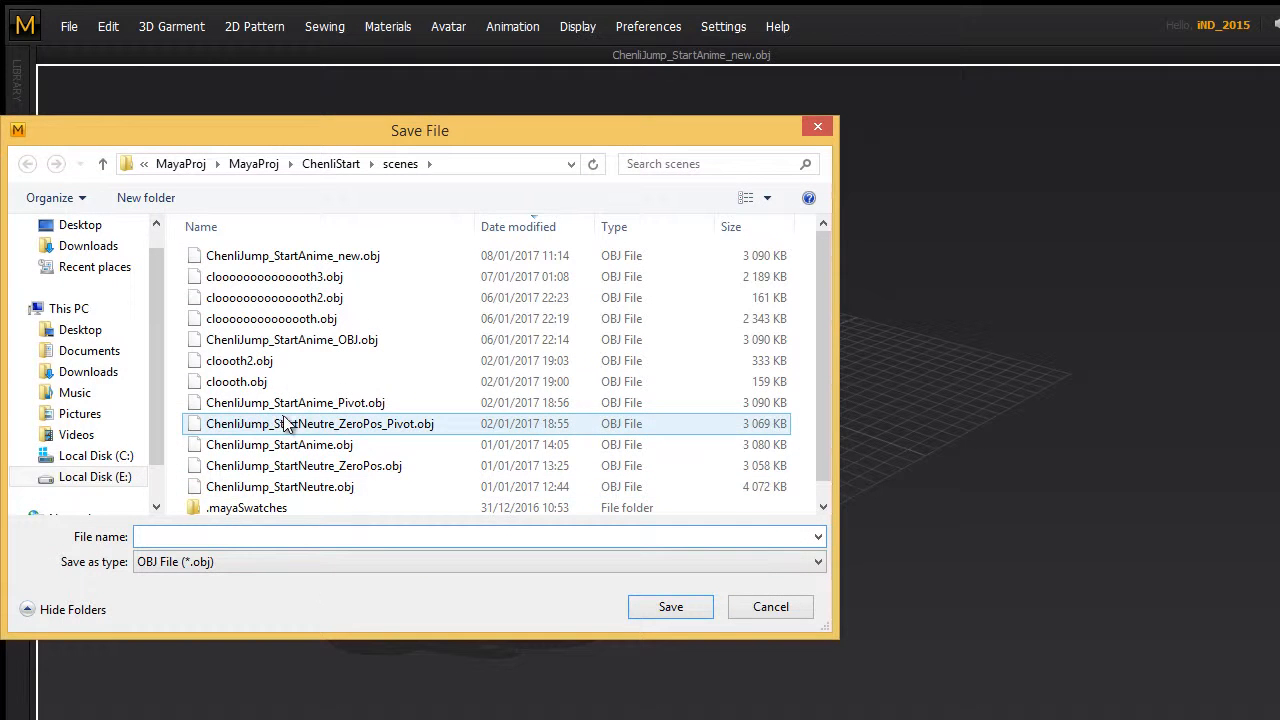
pyautogui.click(281, 281)
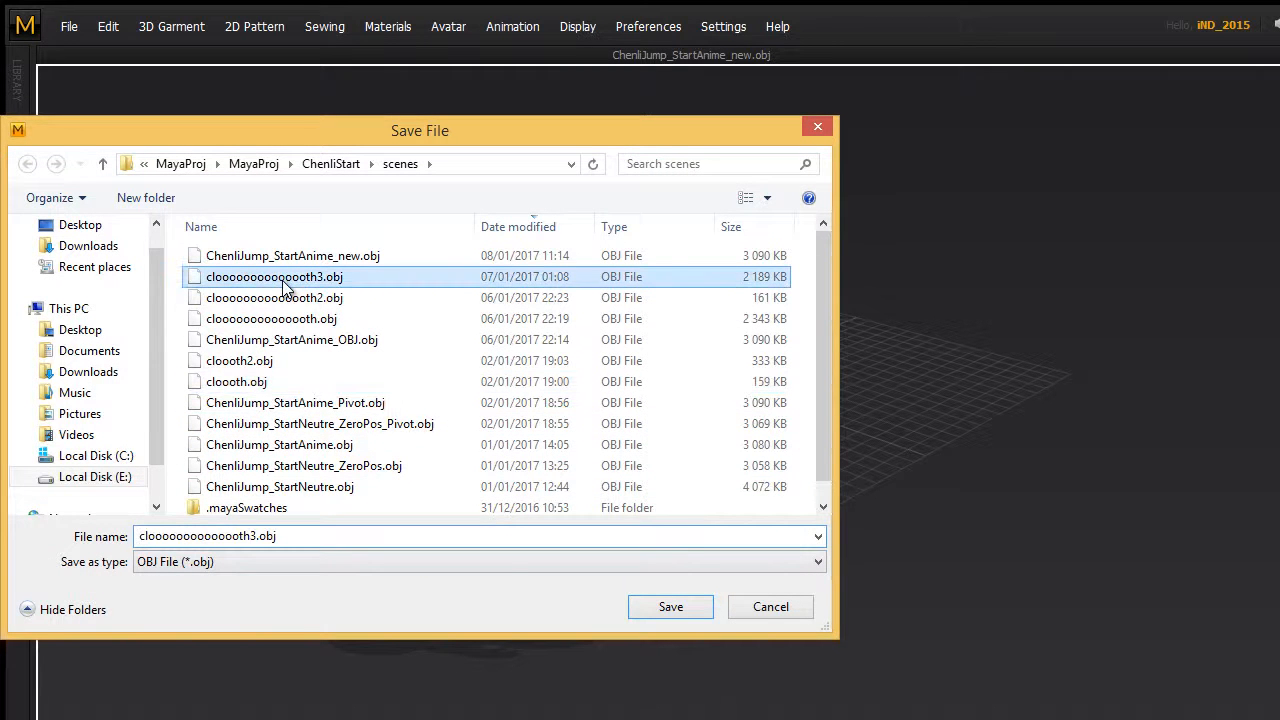
pyautogui.moveTo(270, 537); pyautogui.dragTo(5, 536)
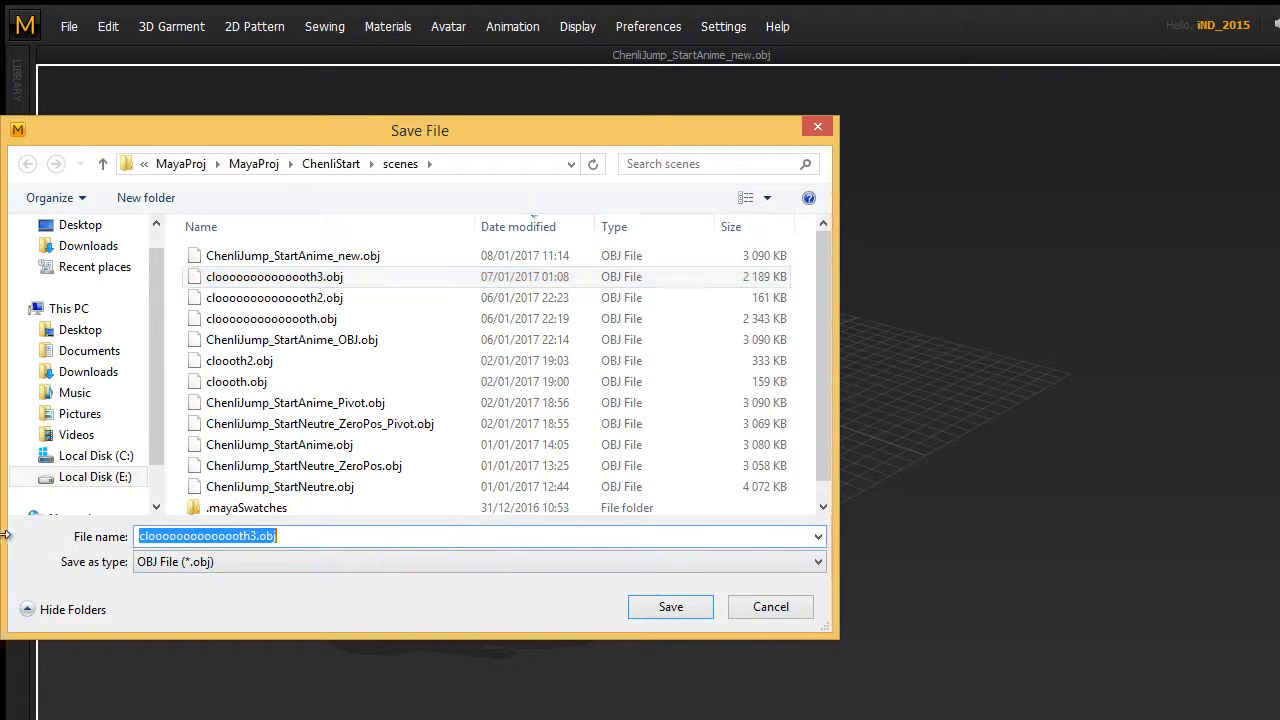
pyautogui.write('Character')
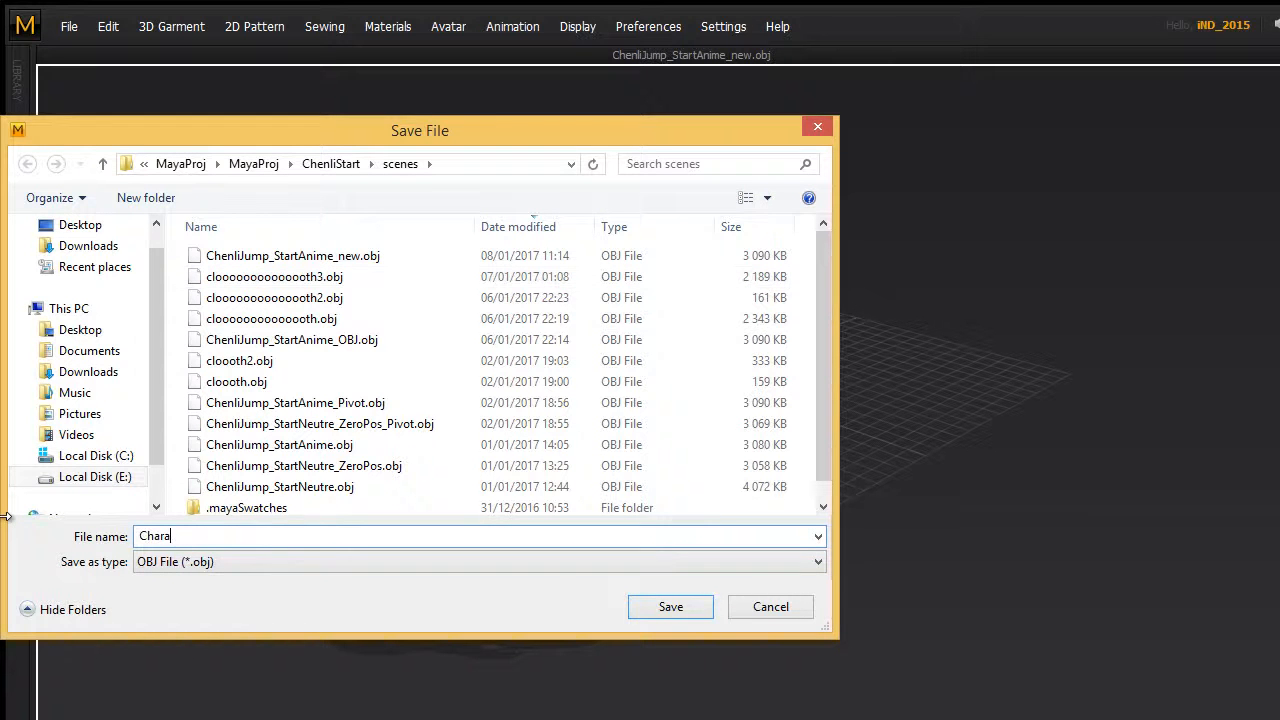
pyautogui.write('AndCloth')
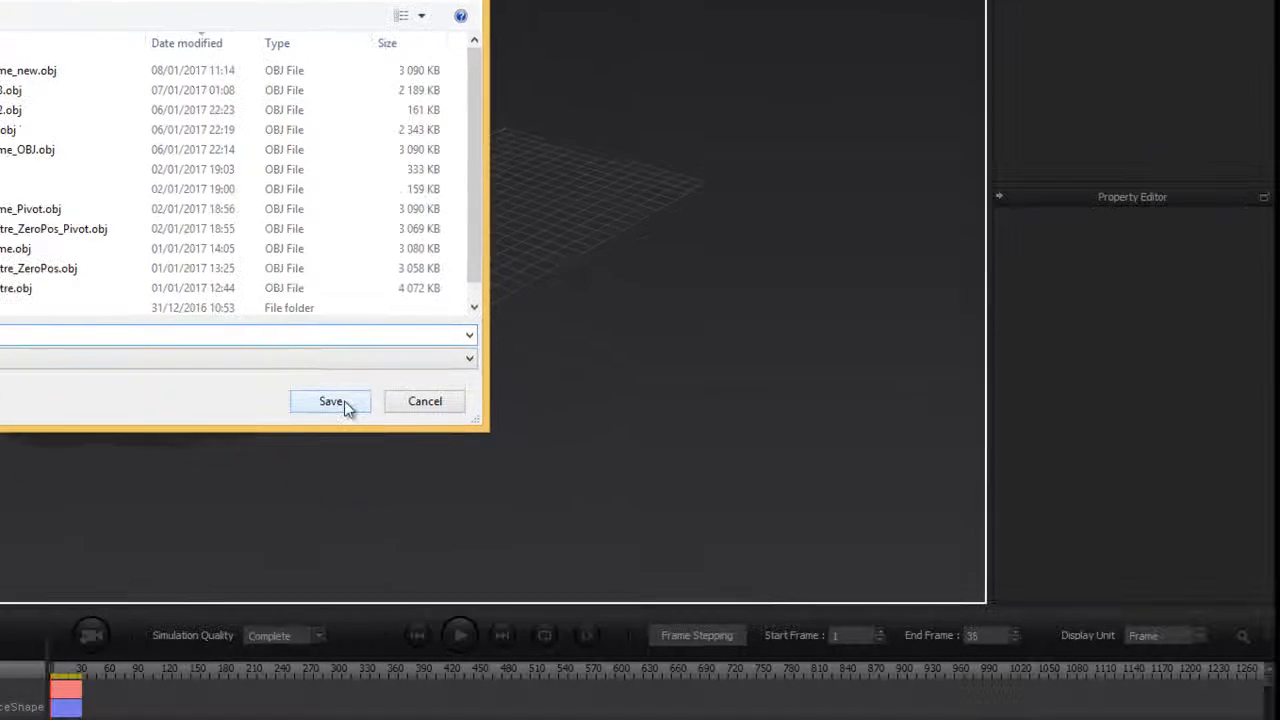
pyautogui.click(491, 500)
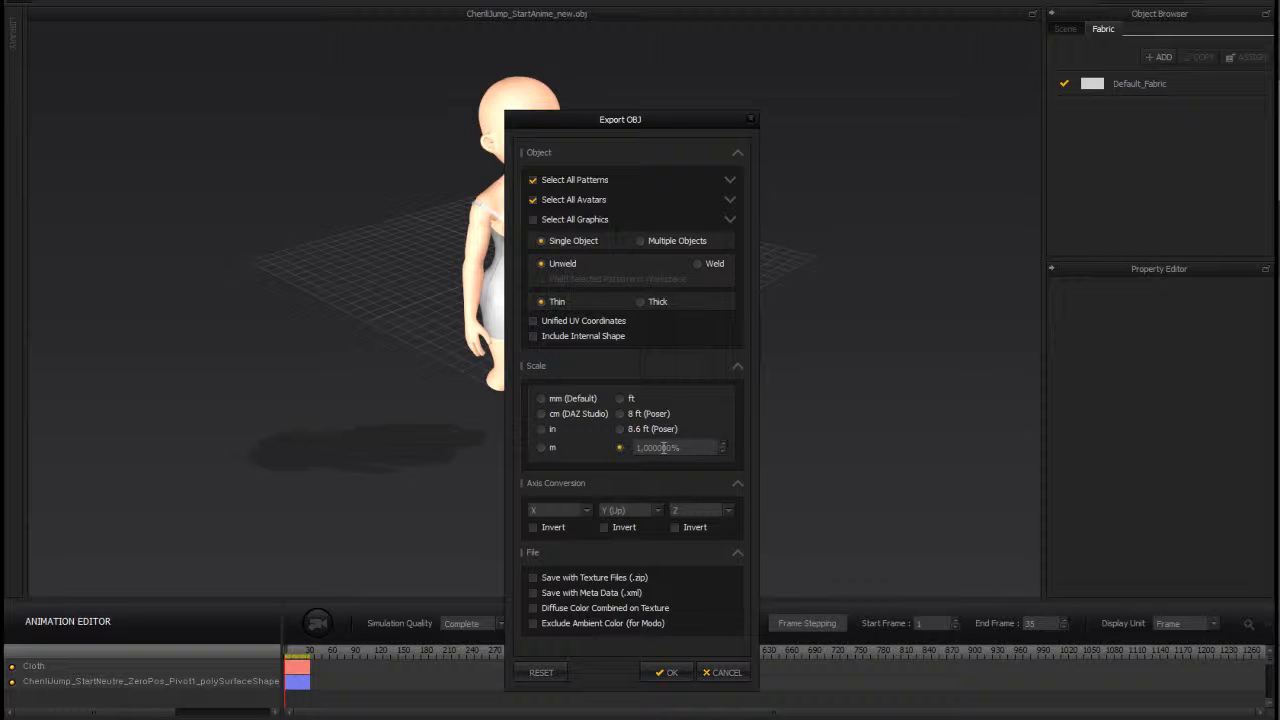
pyautogui.click(672, 672)
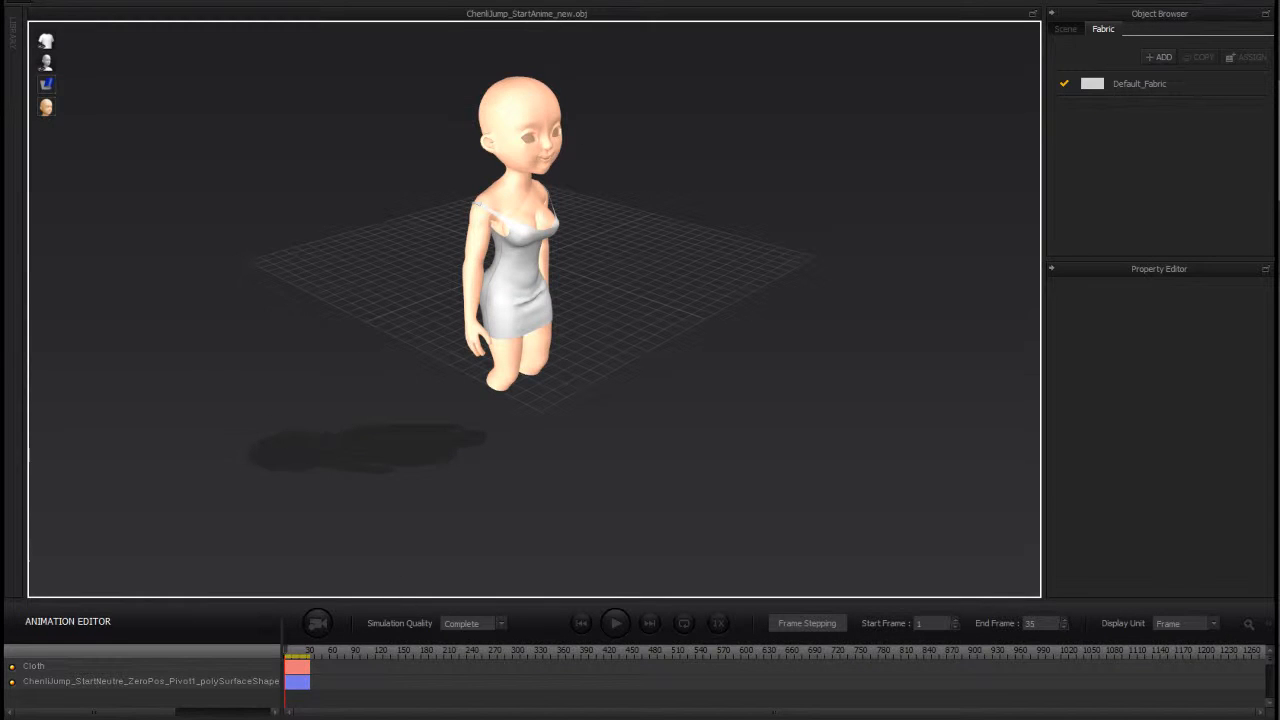
# Step: Switch to Maya, return to frame 1, import CharacterAndCloth.obj from the scenes folder and select the imported mesh
pyautogui.click(298, 718)
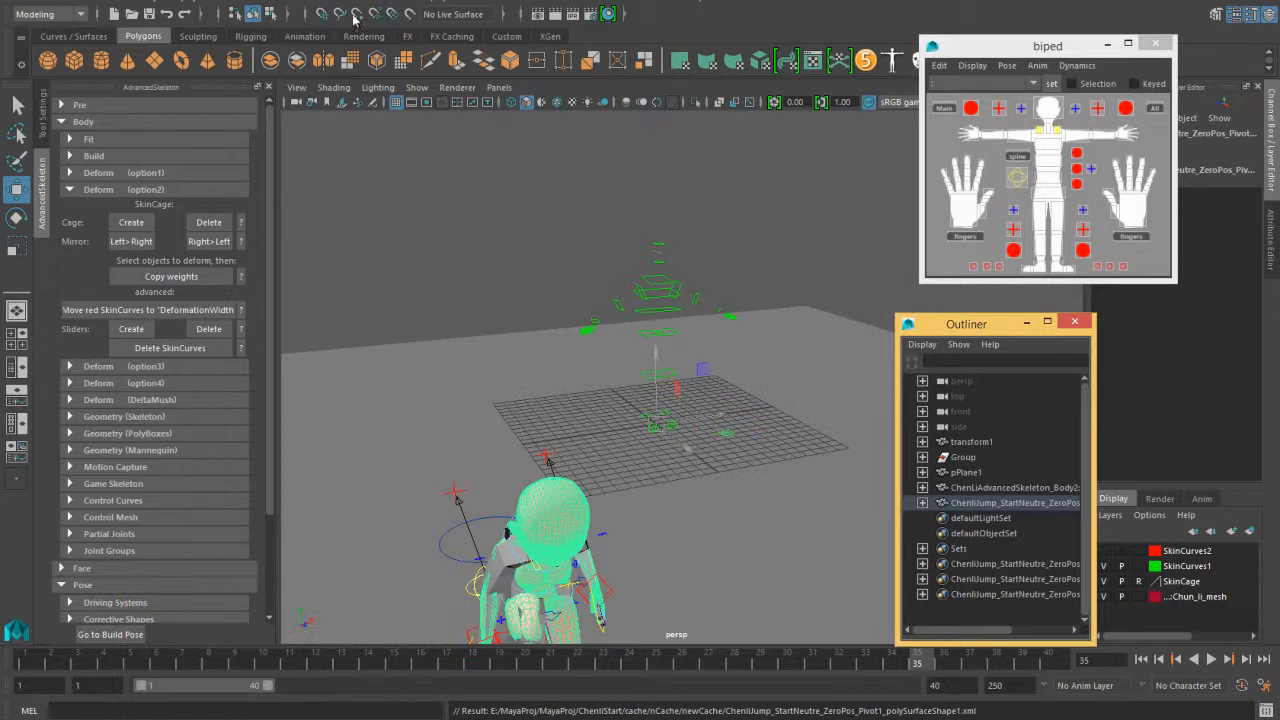
pyautogui.moveTo(143, 666); pyautogui.dragTo(12, 664)
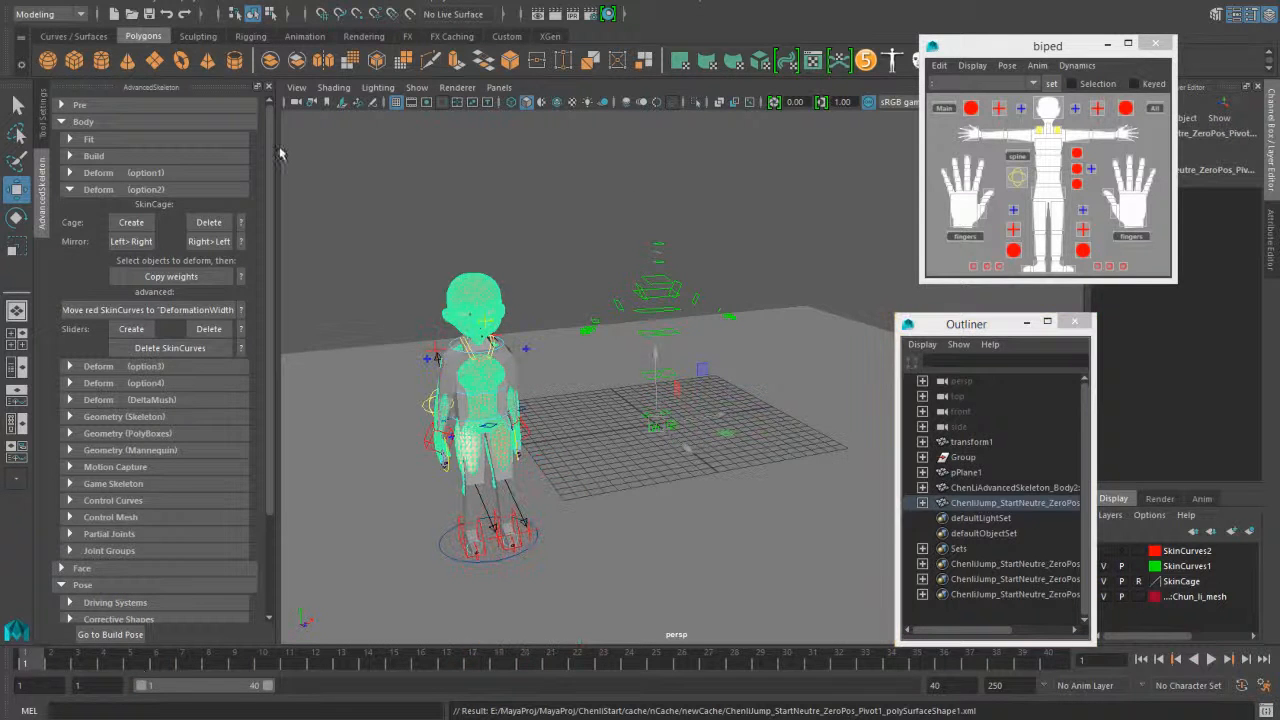
pyautogui.click(6, 4)
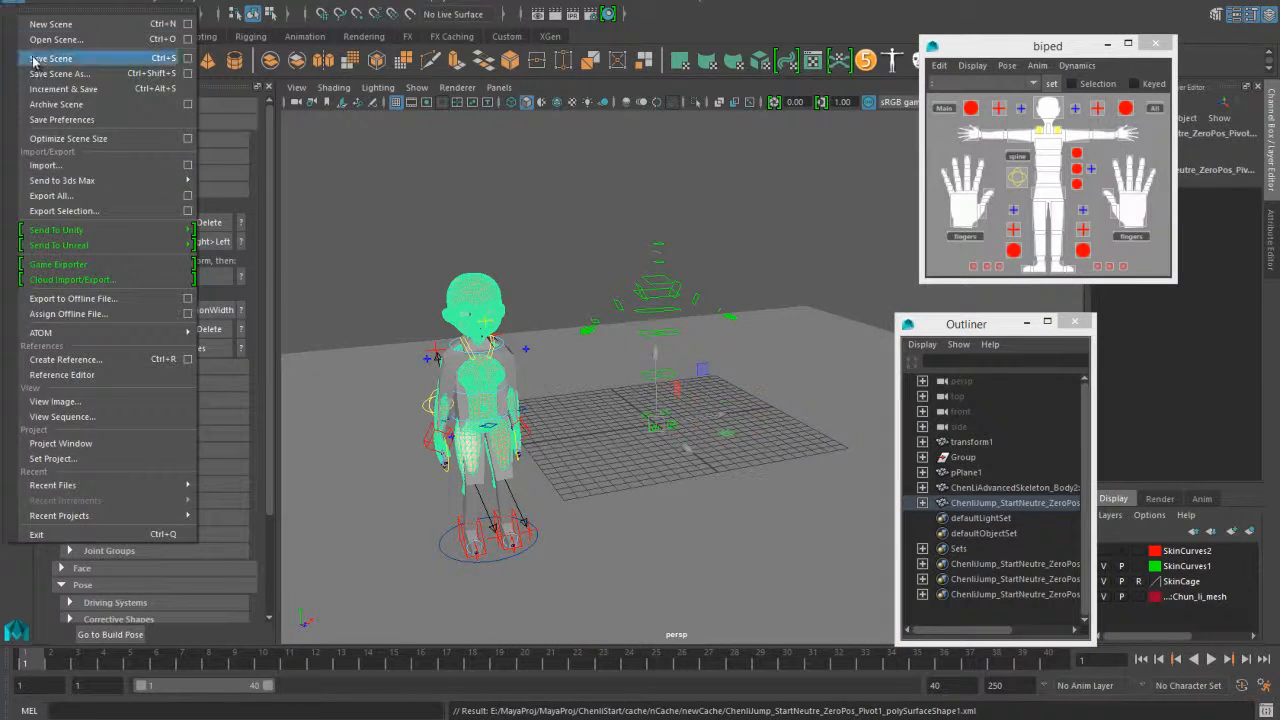
pyautogui.click(60, 165)
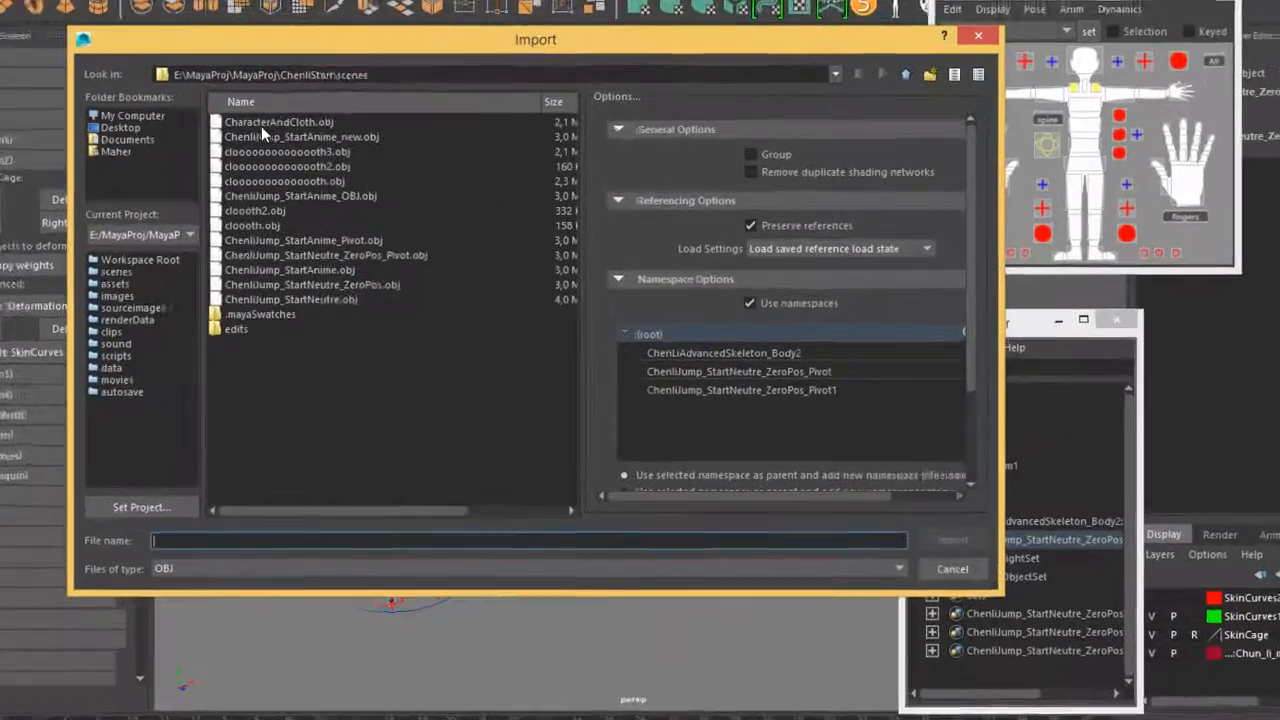
pyautogui.click(270, 122)
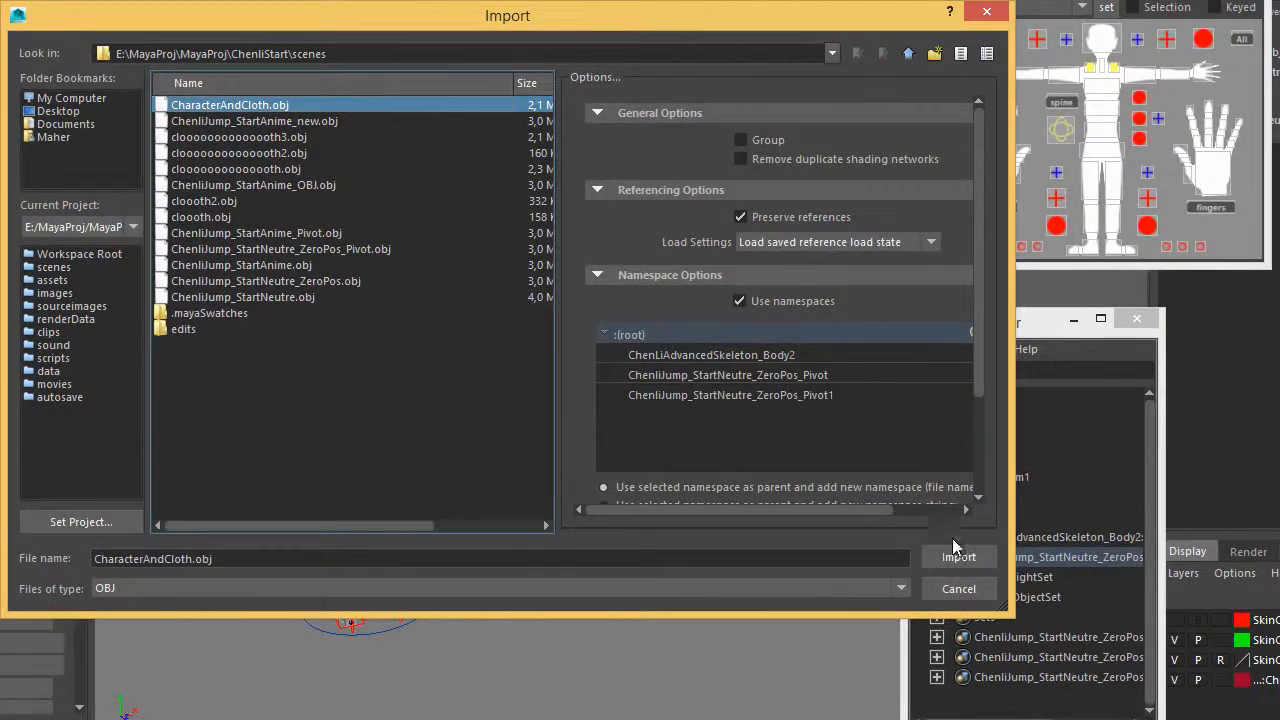
pyautogui.click(952, 540)
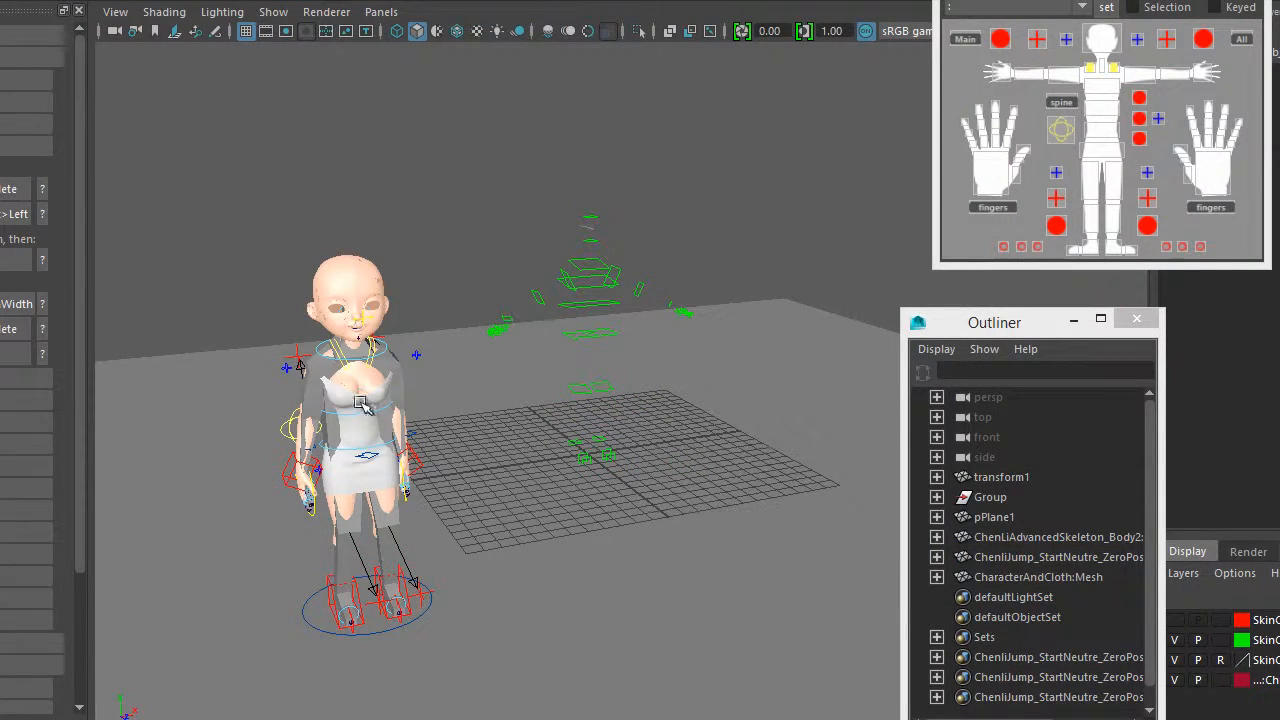
pyautogui.click(338, 274)
pyautogui.click(1013, 597)
pyautogui.click(1018, 576)
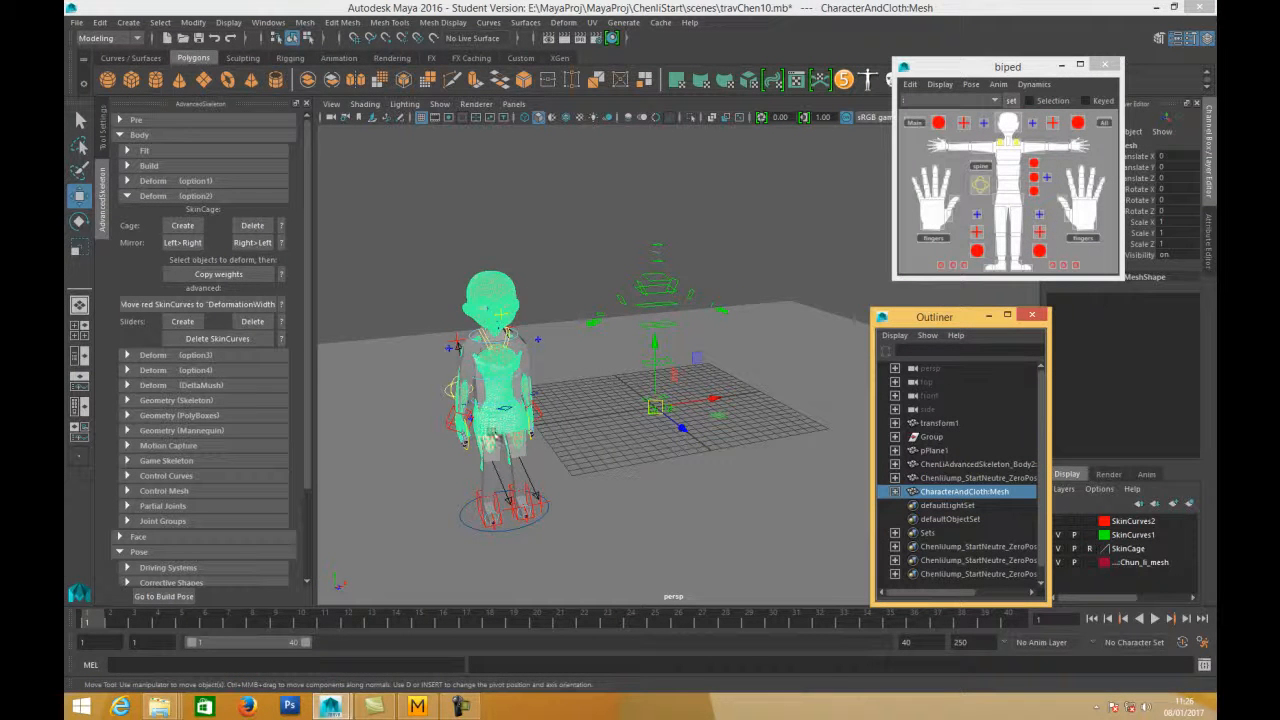
# Step: In Marvelous Designer, export a single-object, unwelded, thin Maya cache named ClothFromMarvalousDesign to newCache at 1% scale for the entire region, then rewind the playhead
pyautogui.hotkey('alt', 'Tab')
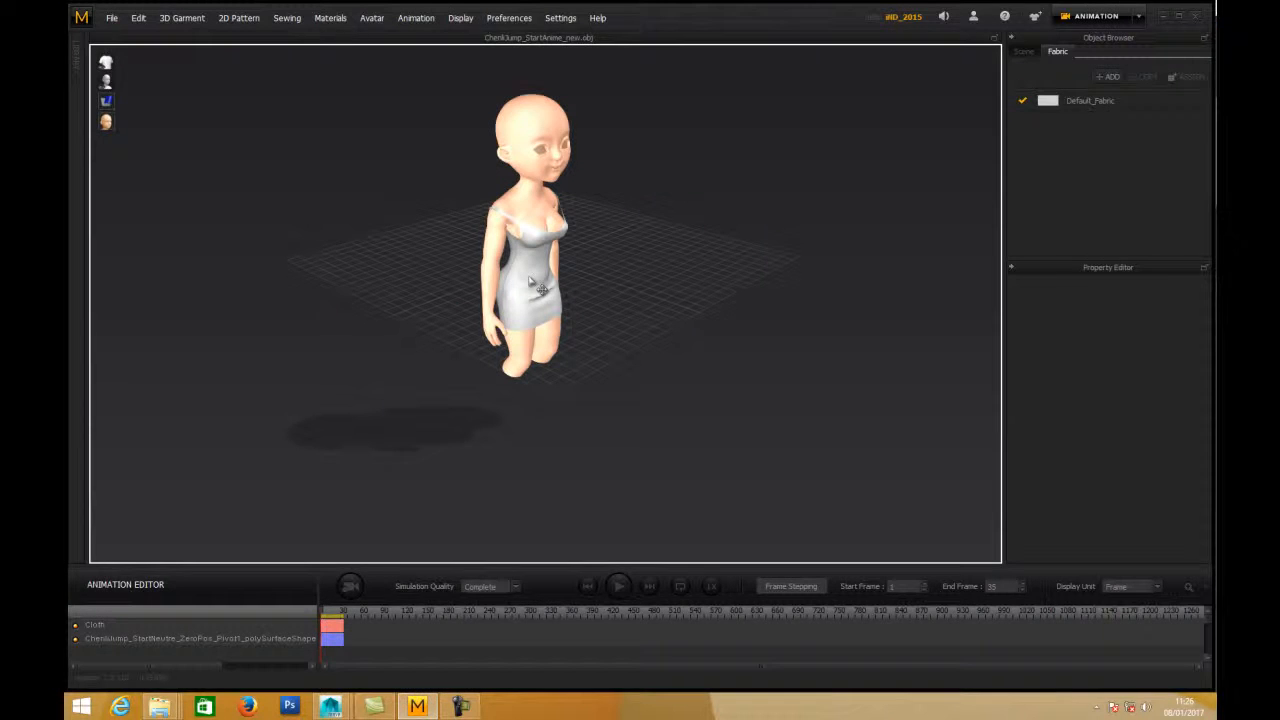
pyautogui.click(112, 19)
pyautogui.moveTo(142, 194)
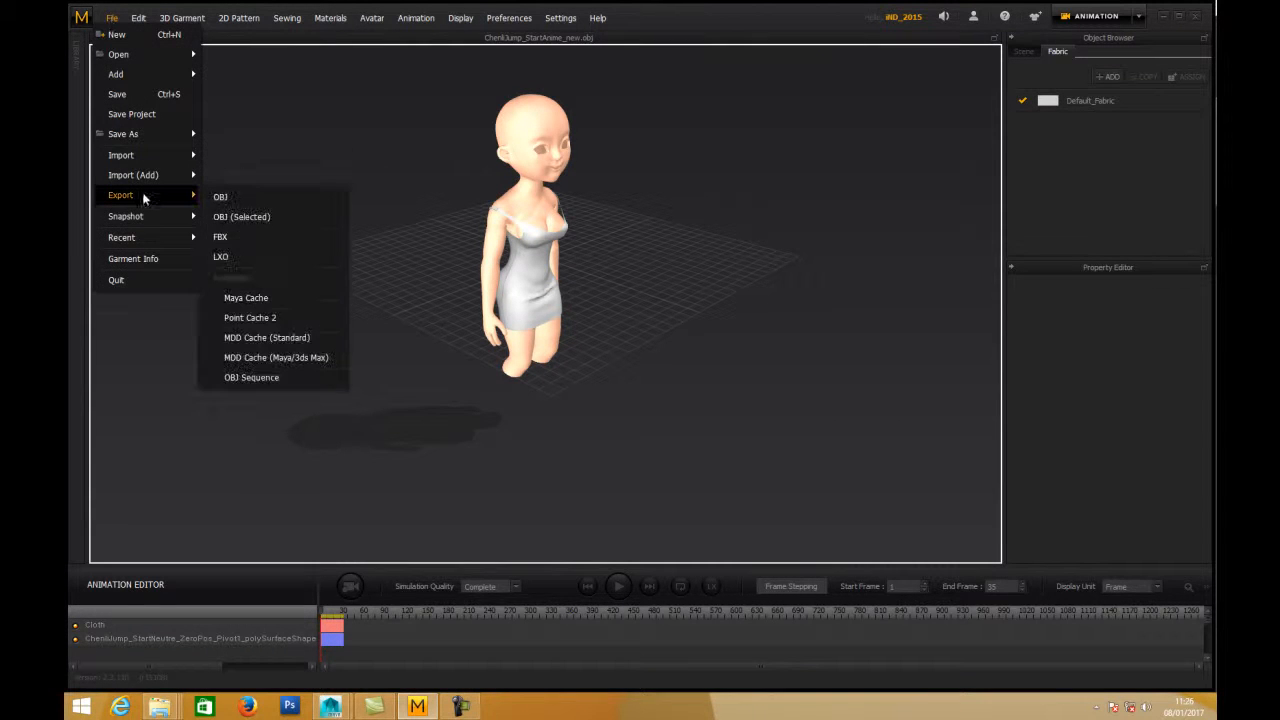
pyautogui.click(271, 299)
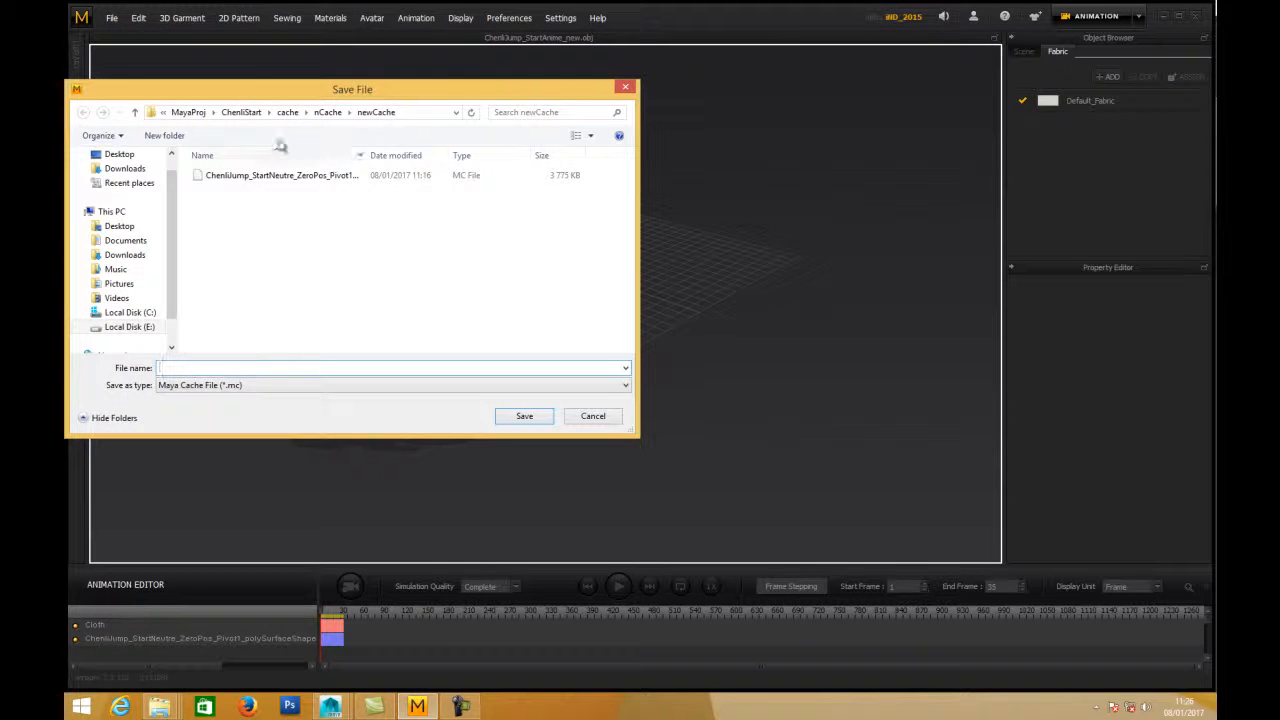
pyautogui.click(300, 177)
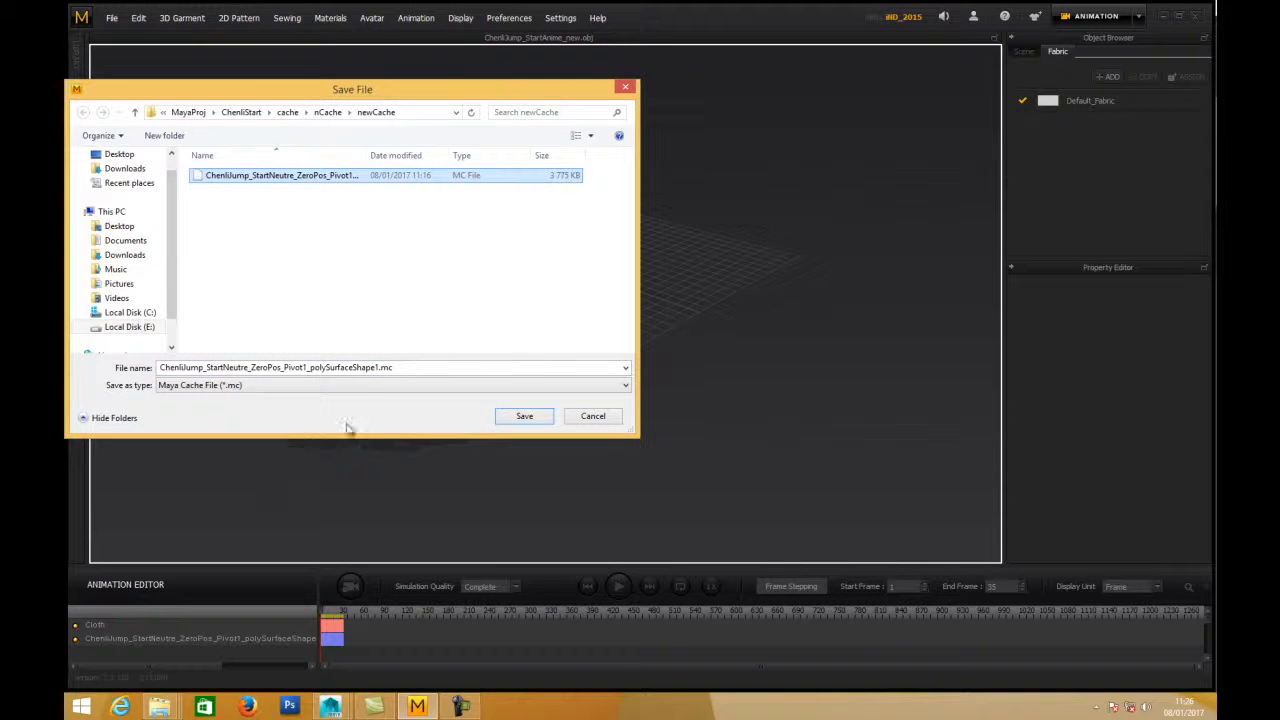
pyautogui.doubleClick(377, 367)
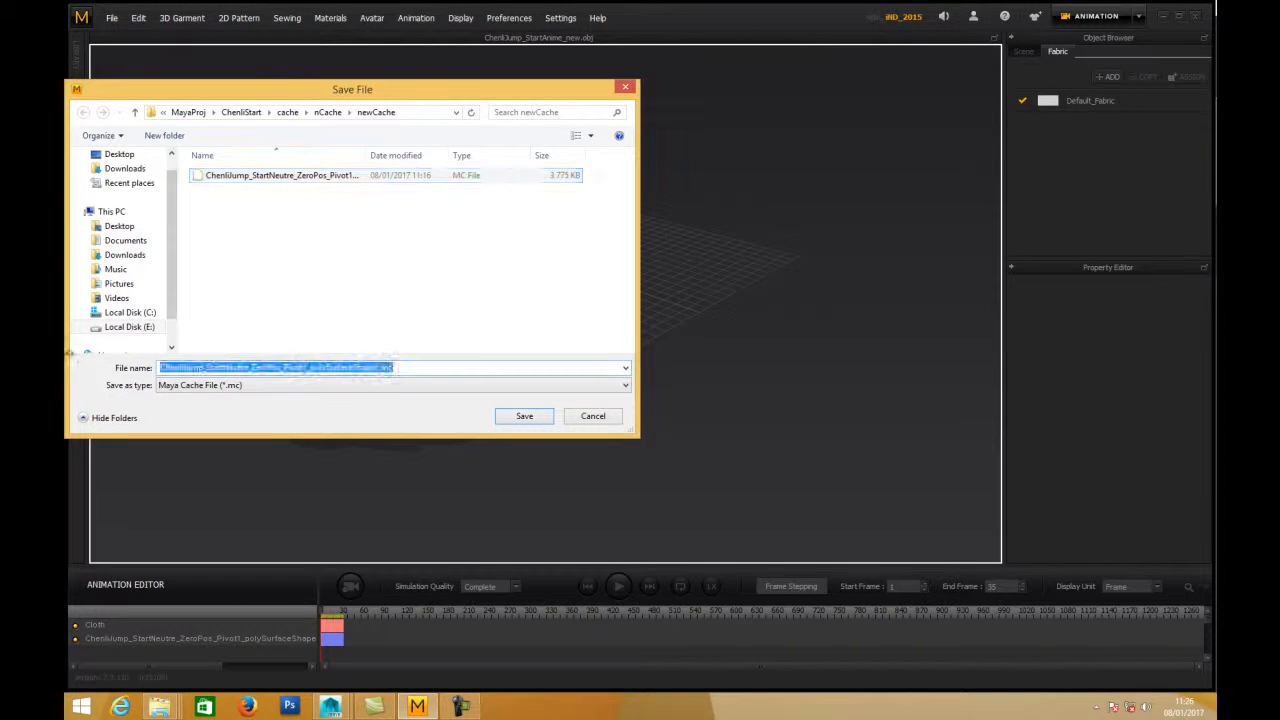
pyautogui.write('Clot')
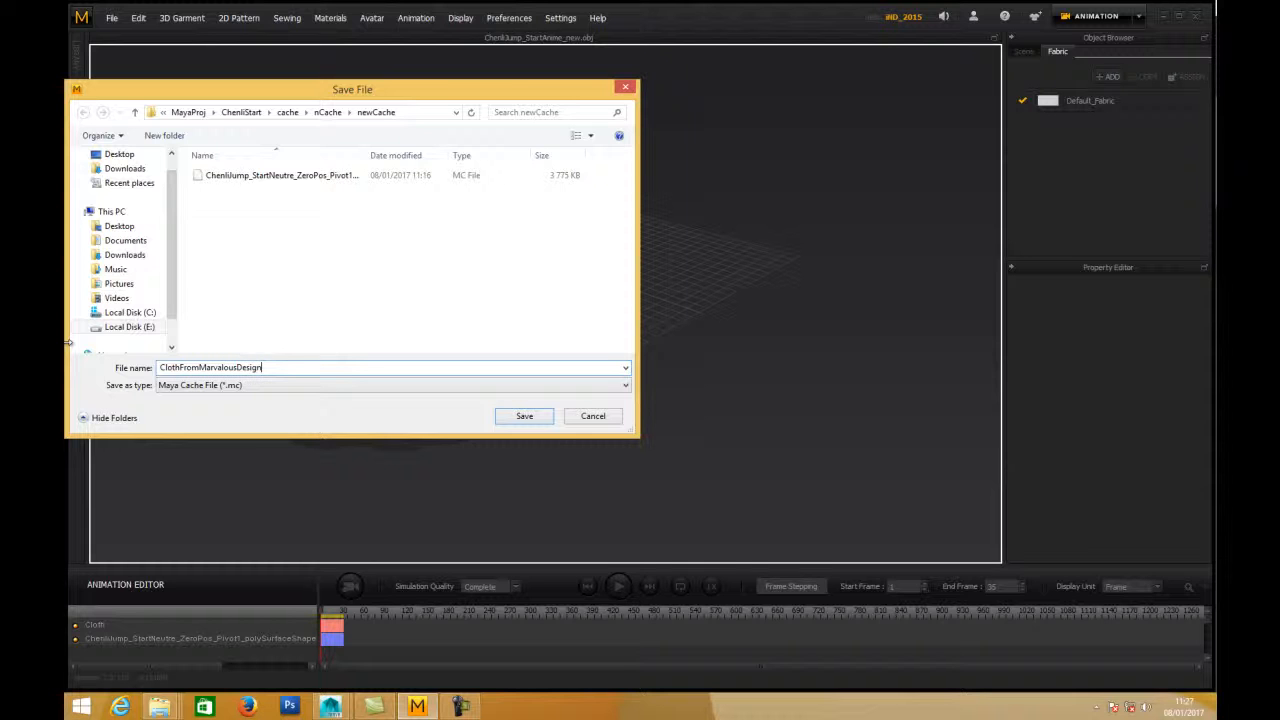
pyautogui.click(514, 419)
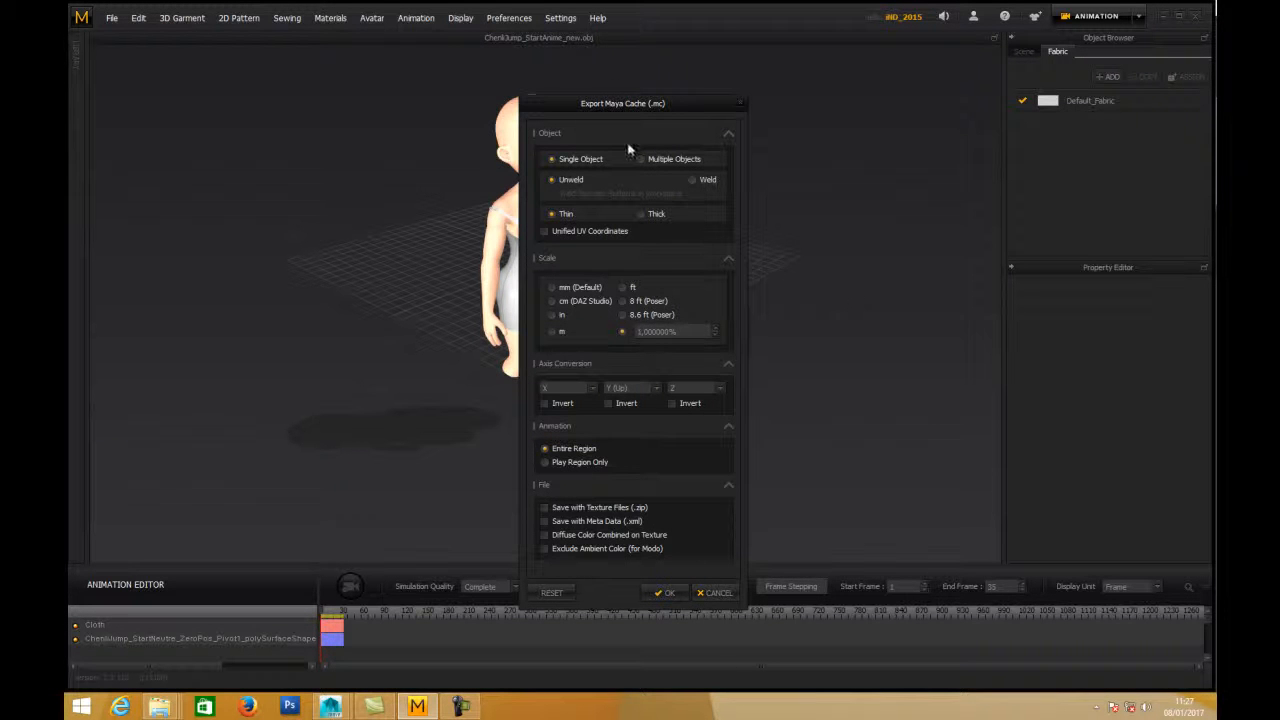
pyautogui.click(662, 594)
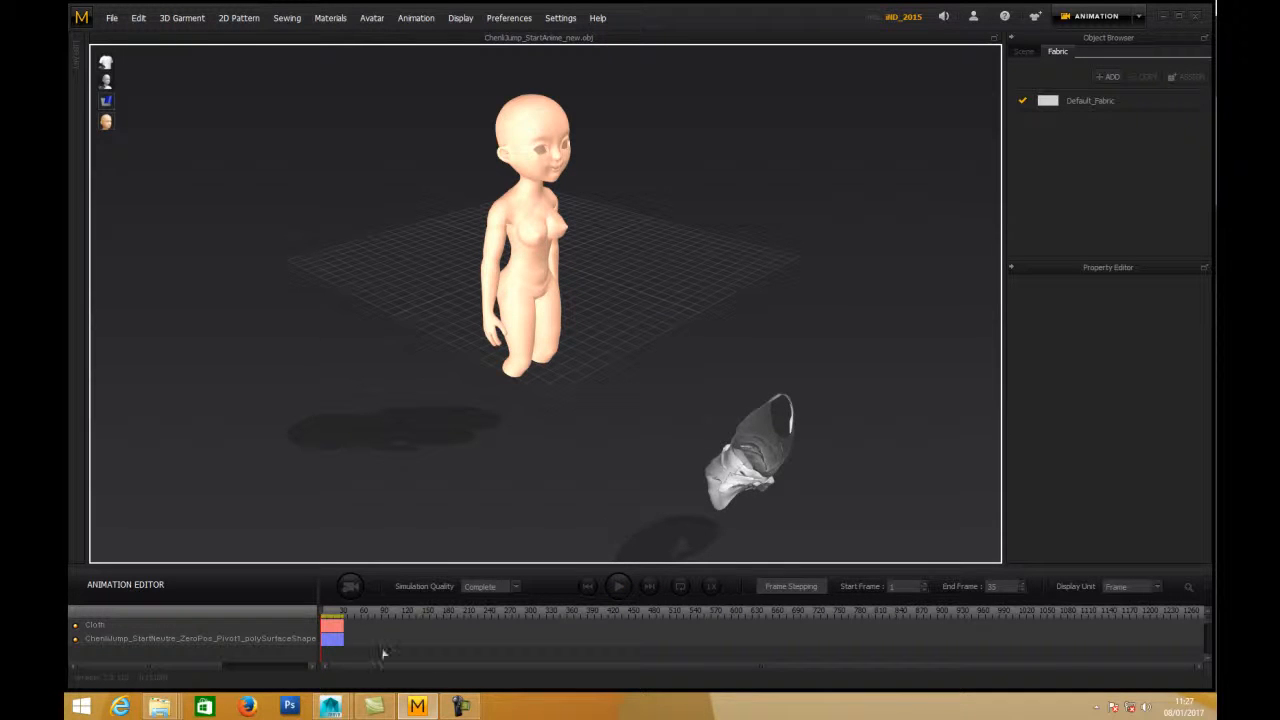
pyautogui.click(334, 611)
pyautogui.moveTo(333, 614); pyautogui.dragTo(297, 620)
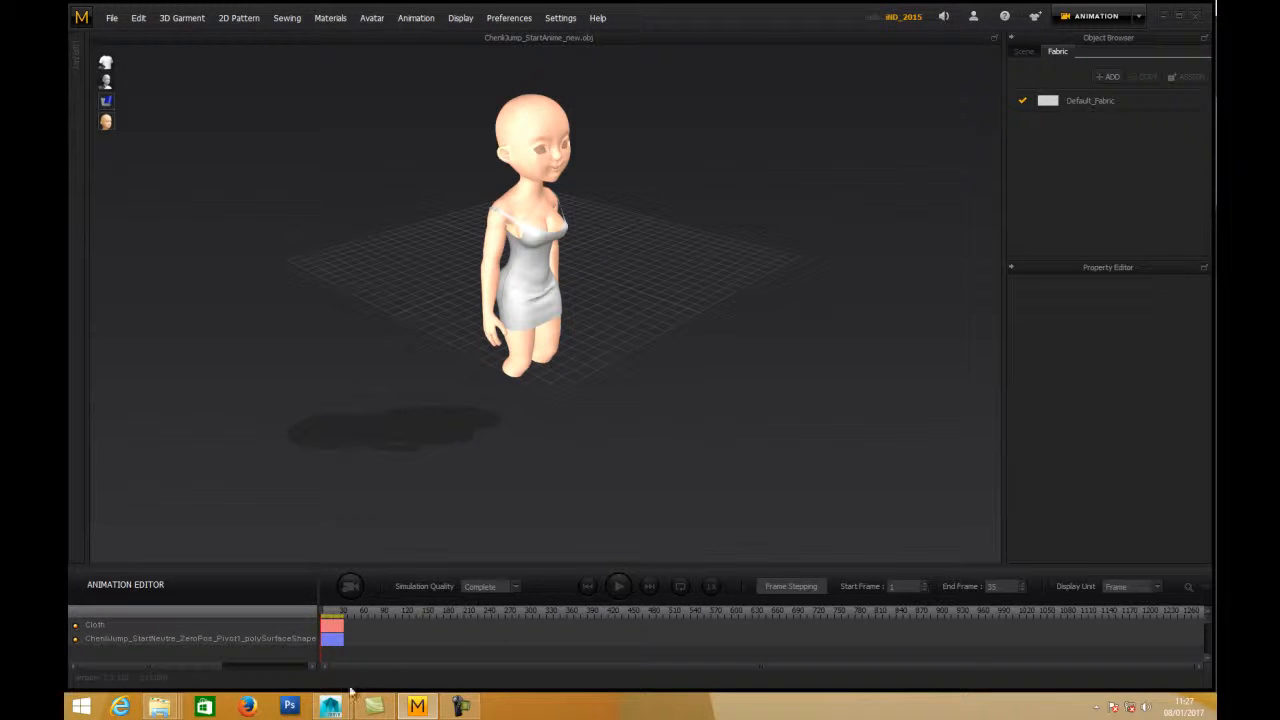
# Step: Switch to Maya and import the geometry cache ClothFromMarvalousDesign.xml from the newCache folder onto the CharacterAndCloth mesh
pyautogui.moveTo(330, 706)
pyautogui.click(405, 635)
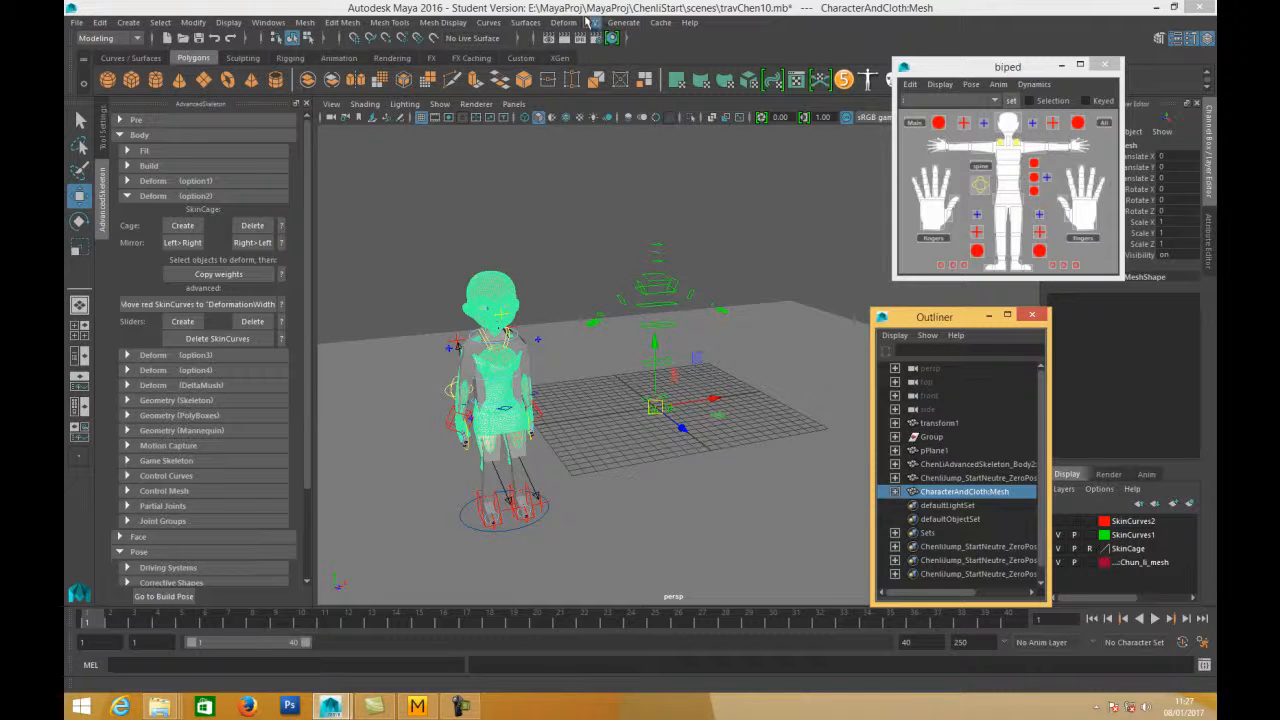
pyautogui.click(661, 22)
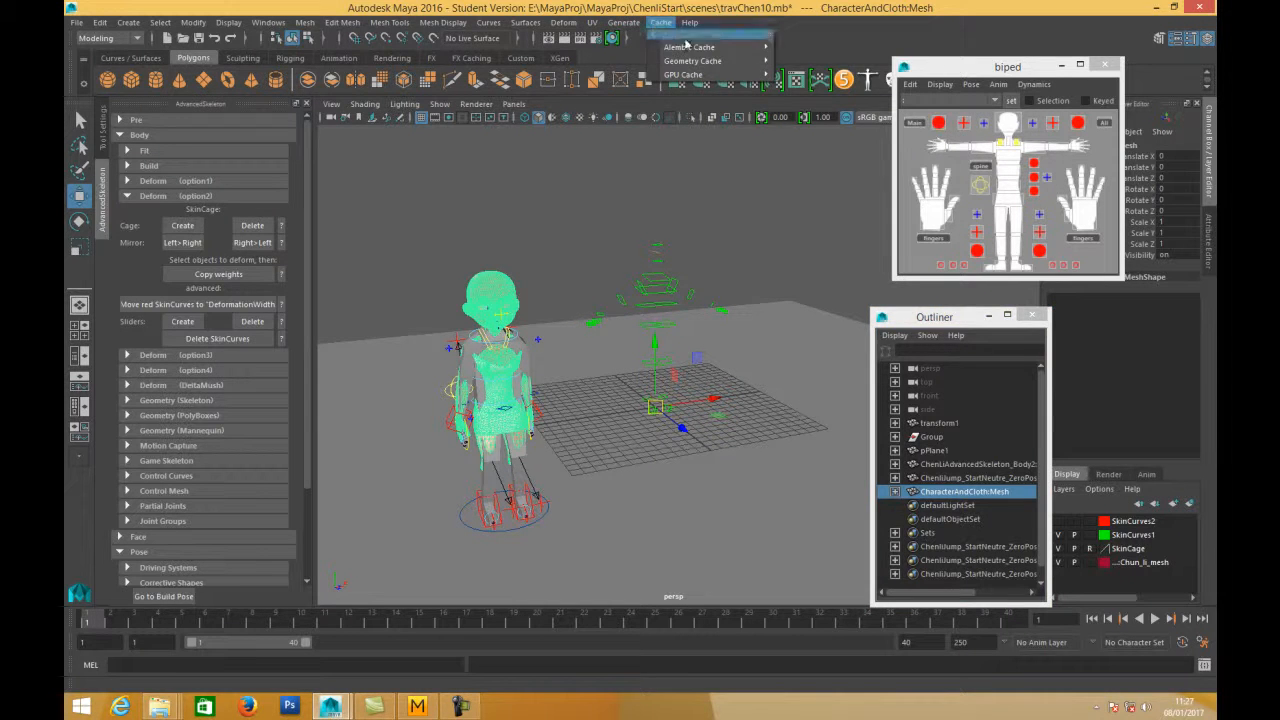
pyautogui.moveTo(700, 61)
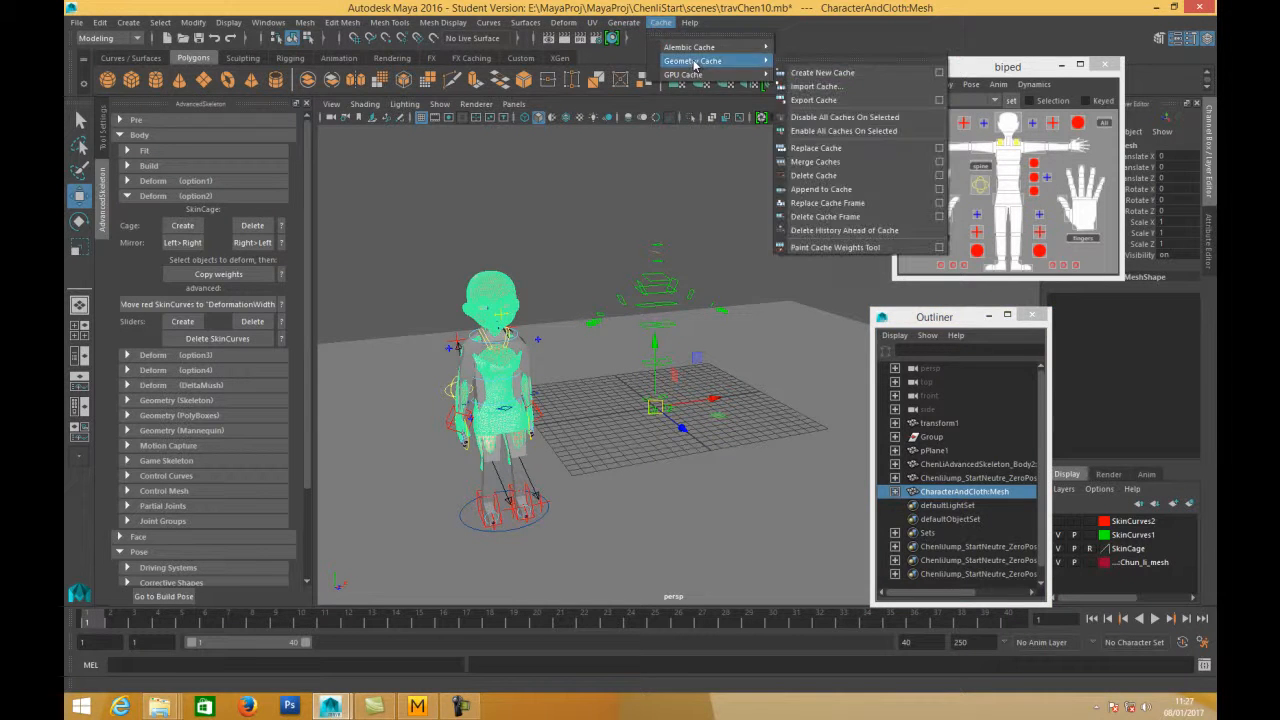
pyautogui.click(858, 88)
pyautogui.click(427, 170)
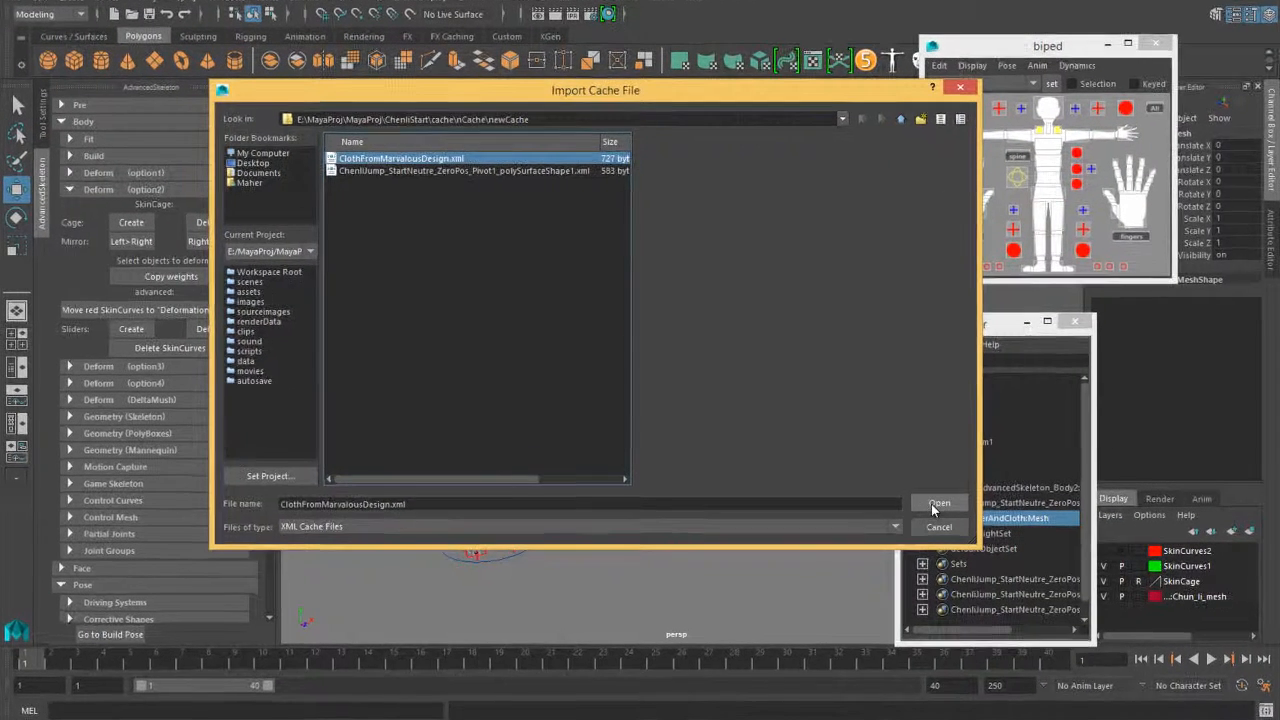
pyautogui.click(910, 478)
# Step: Scrub the timeline to frame 28 and delete the faces of the static body from the CharacterAndCloth mesh, keeping the dress
pyautogui.moveTo(33, 670); pyautogui.dragTo(509, 674)
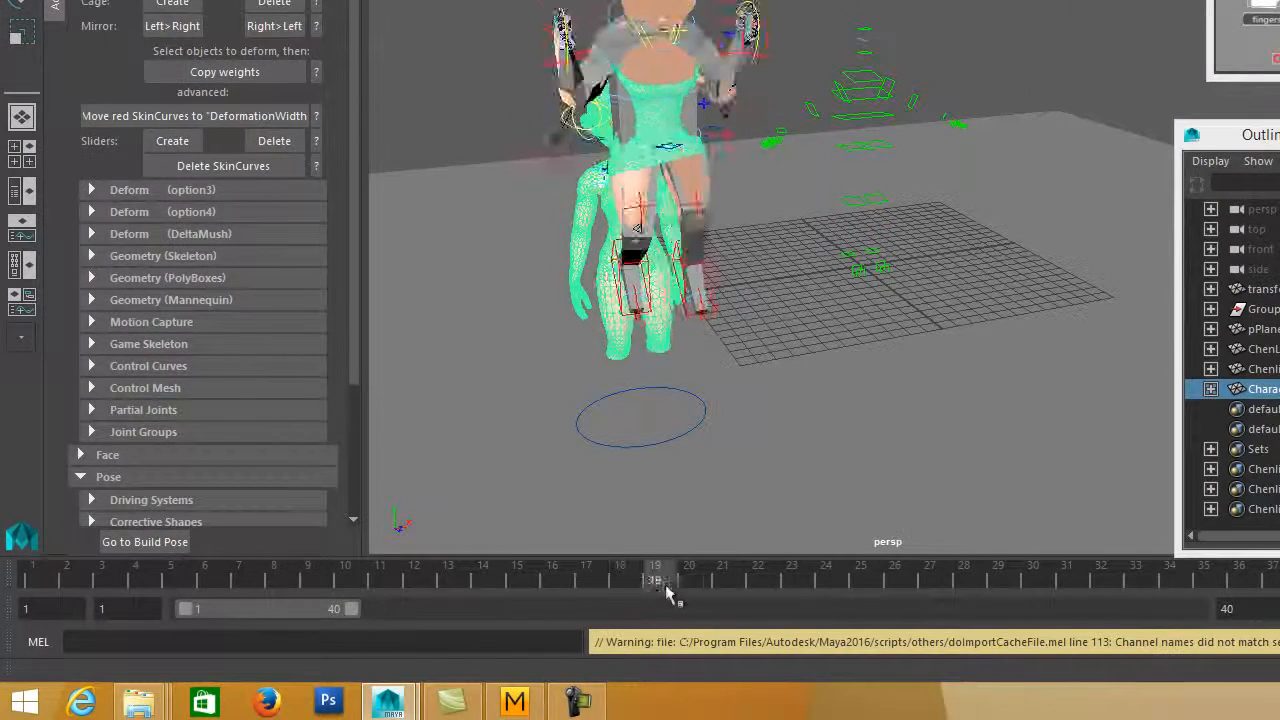
pyautogui.moveTo(670, 593); pyautogui.dragTo(963, 618)
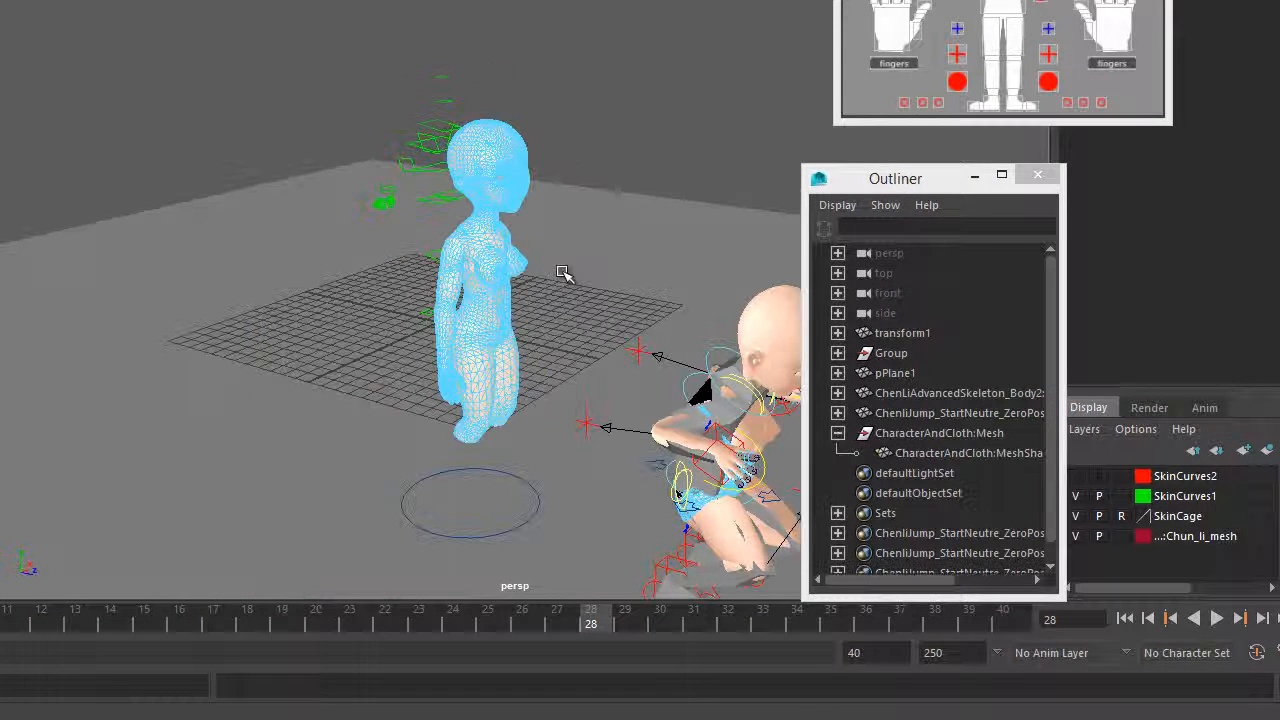
pyautogui.moveTo(499, 166); pyautogui.dragTo(484, 232, button='right')
pyautogui.moveTo(339, 66); pyautogui.dragTo(583, 460)
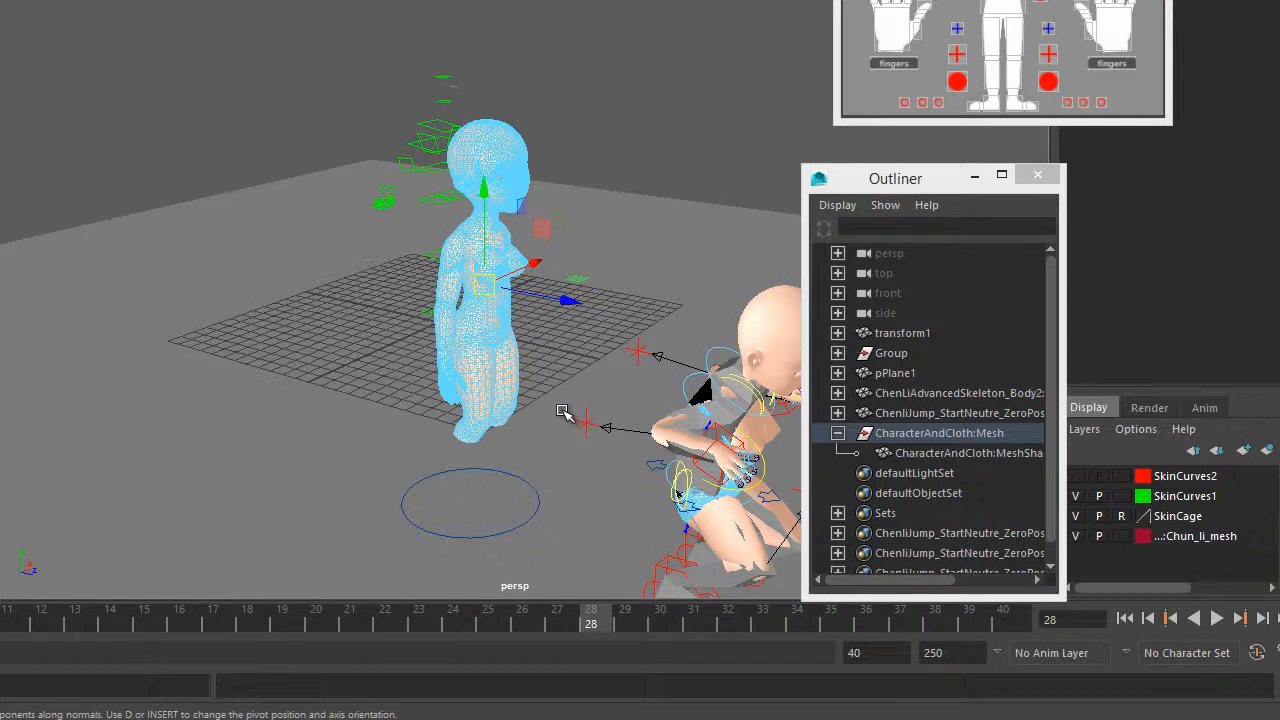
pyautogui.press('Delete')
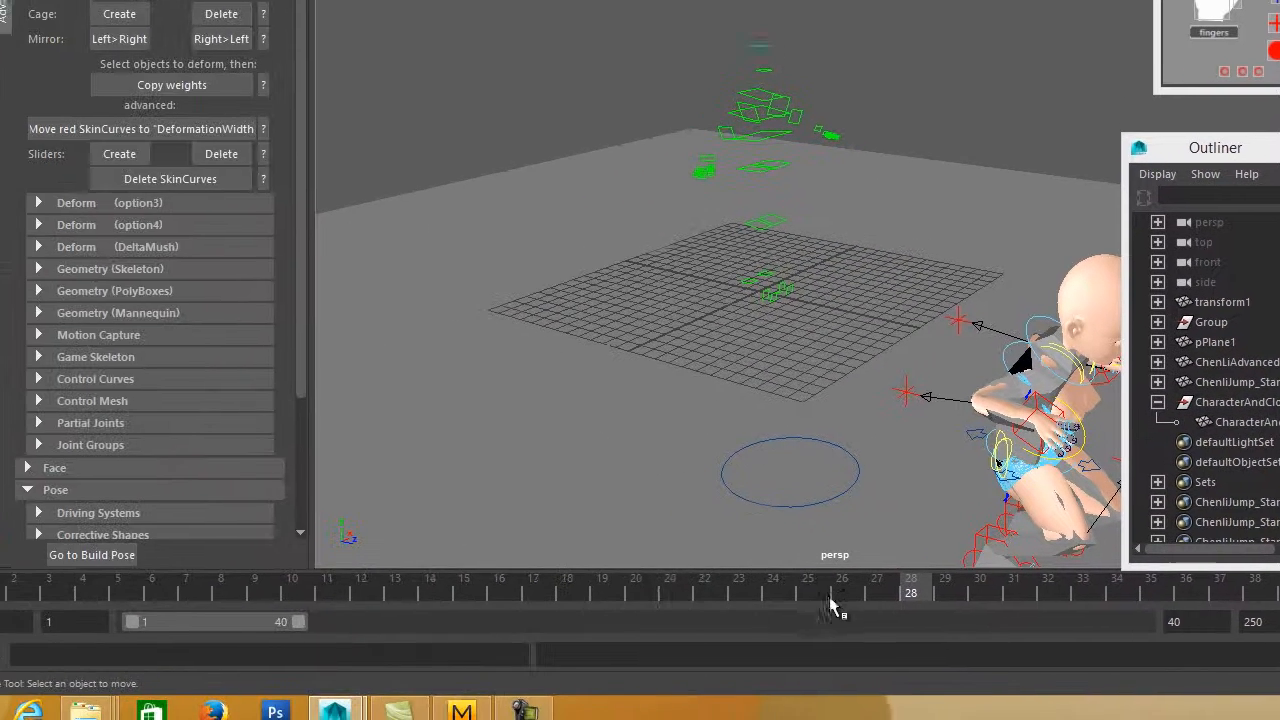
# Step: Return the CharacterAndCloth mesh to object mode in Maya, deselect it and set the timeline back to frame 1
pyautogui.moveTo(830, 605); pyautogui.dragTo(5, 550)
pyautogui.keyDown('alt'); pyautogui.moveTo(720, 360); pyautogui.dragTo(653, 337); pyautogui.keyUp('alt')
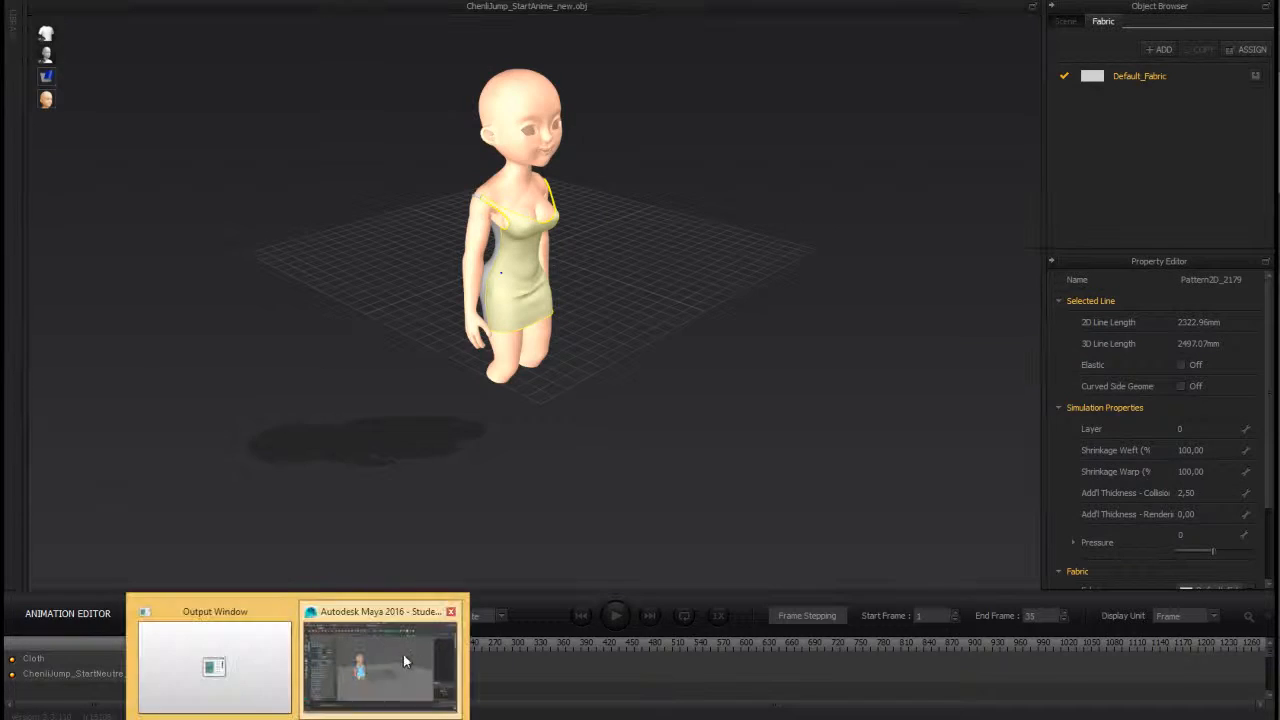
pyautogui.click(409, 660)
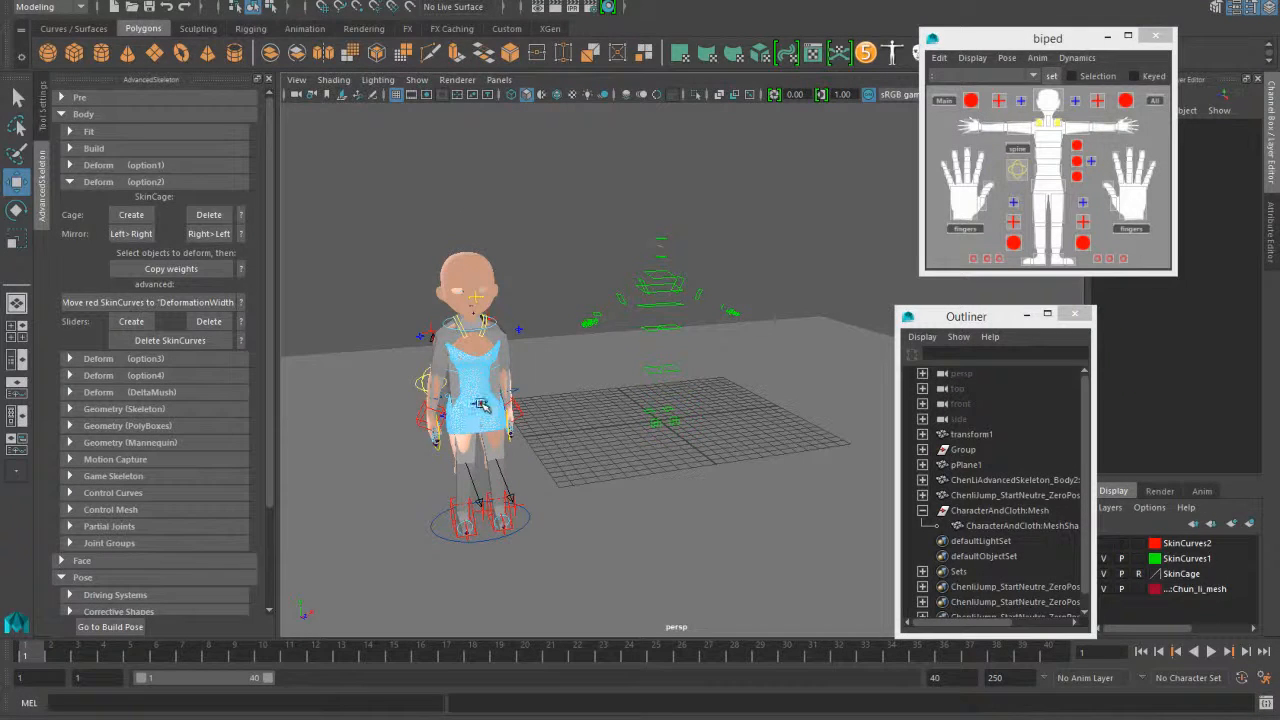
pyautogui.rightClick(481, 311)
pyautogui.click(556, 288)
pyautogui.moveTo(30, 657); pyautogui.dragTo(3, 598)
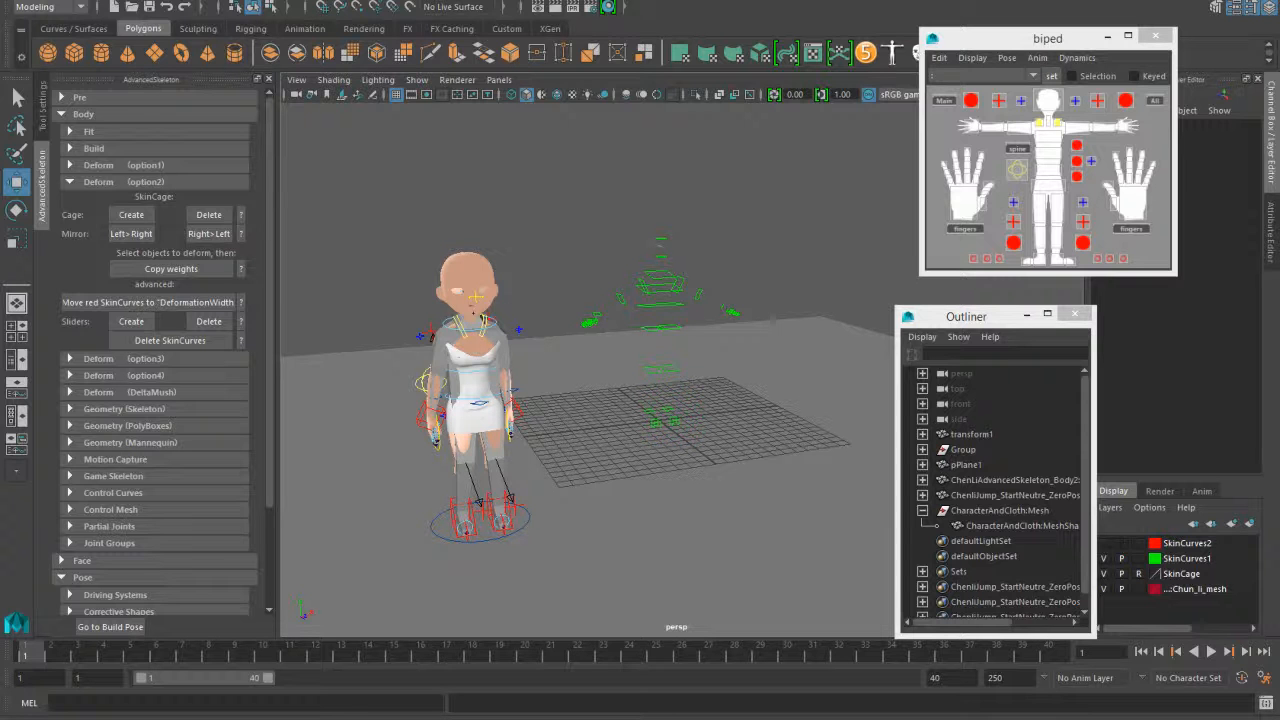
# Step: Switch to Marvelous Designer and change from Animation to Simulation mode to view the dressed avatar with its 2D patterns
pyautogui.click(390, 716)
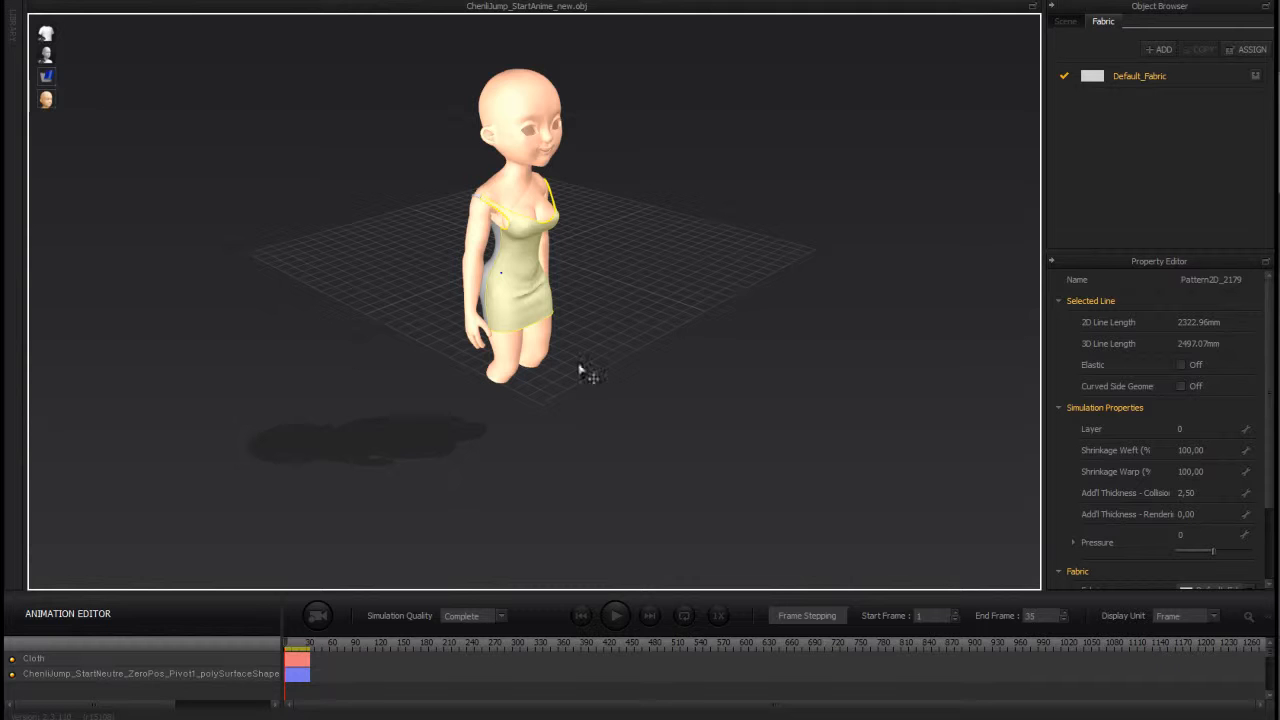
pyautogui.click(1143, 16)
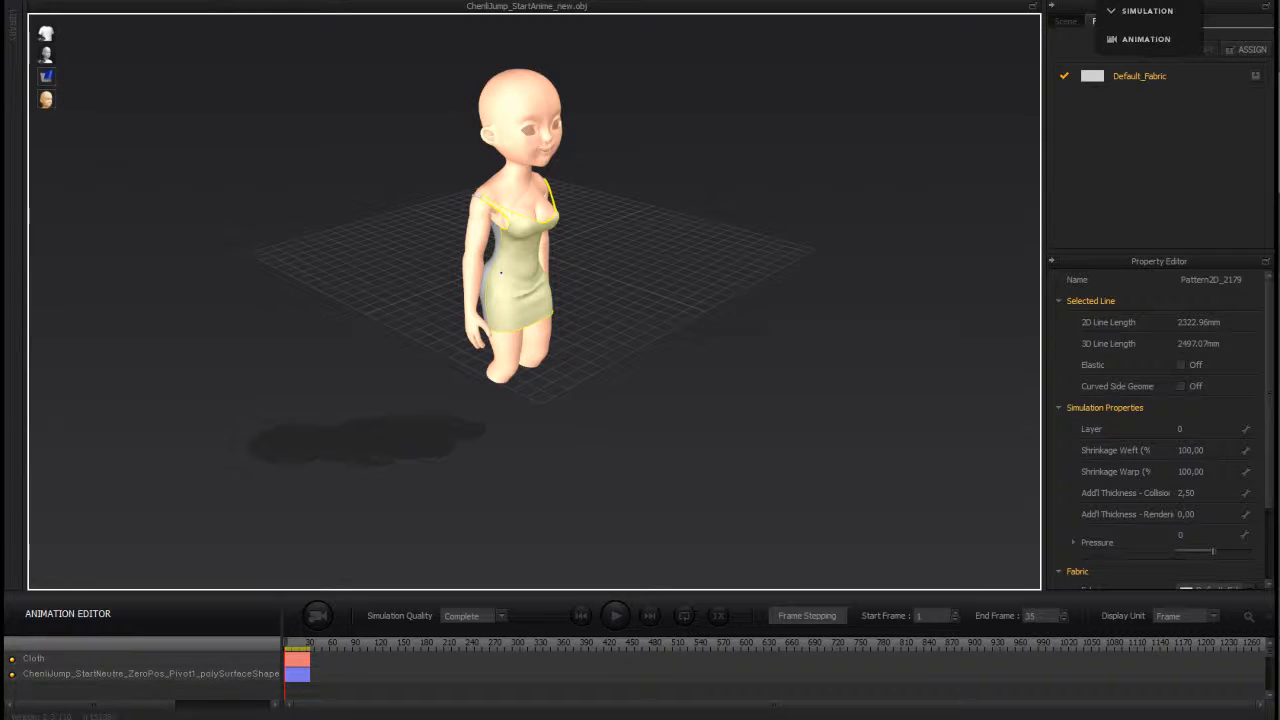
pyautogui.click(1143, 12)
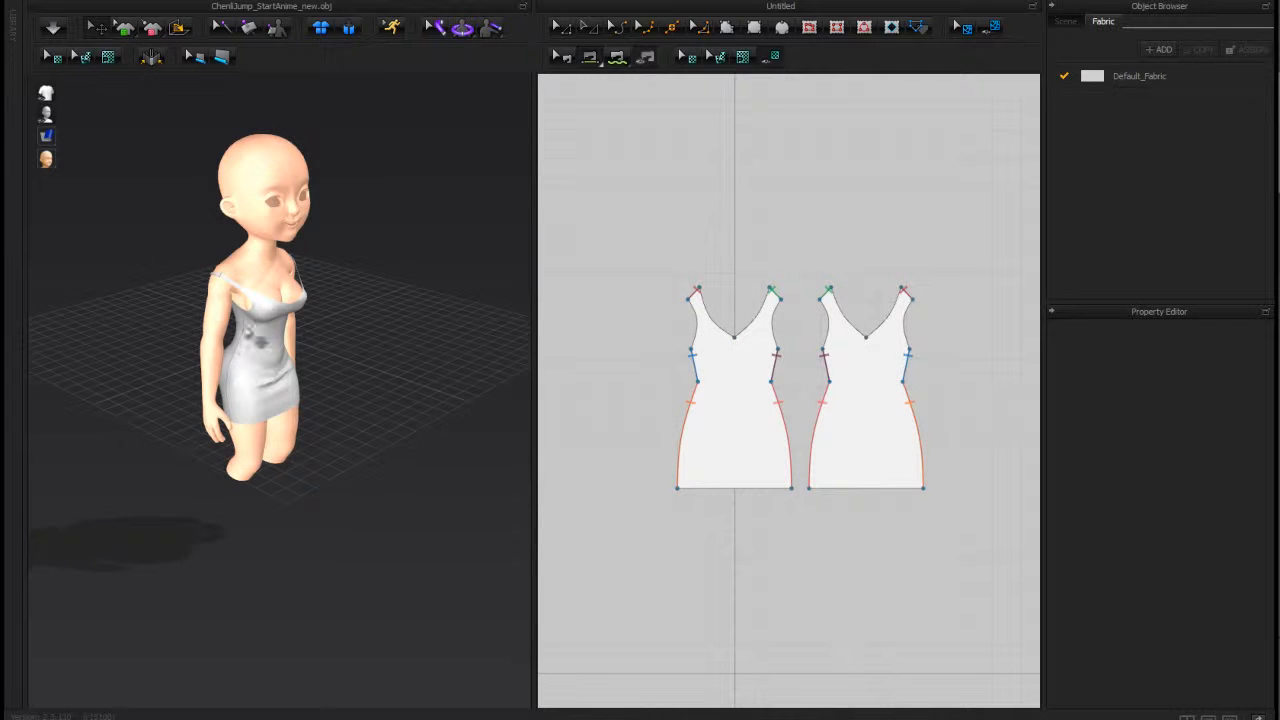
pyautogui.moveTo(372, 359); pyautogui.dragTo(273, 375, button='right')
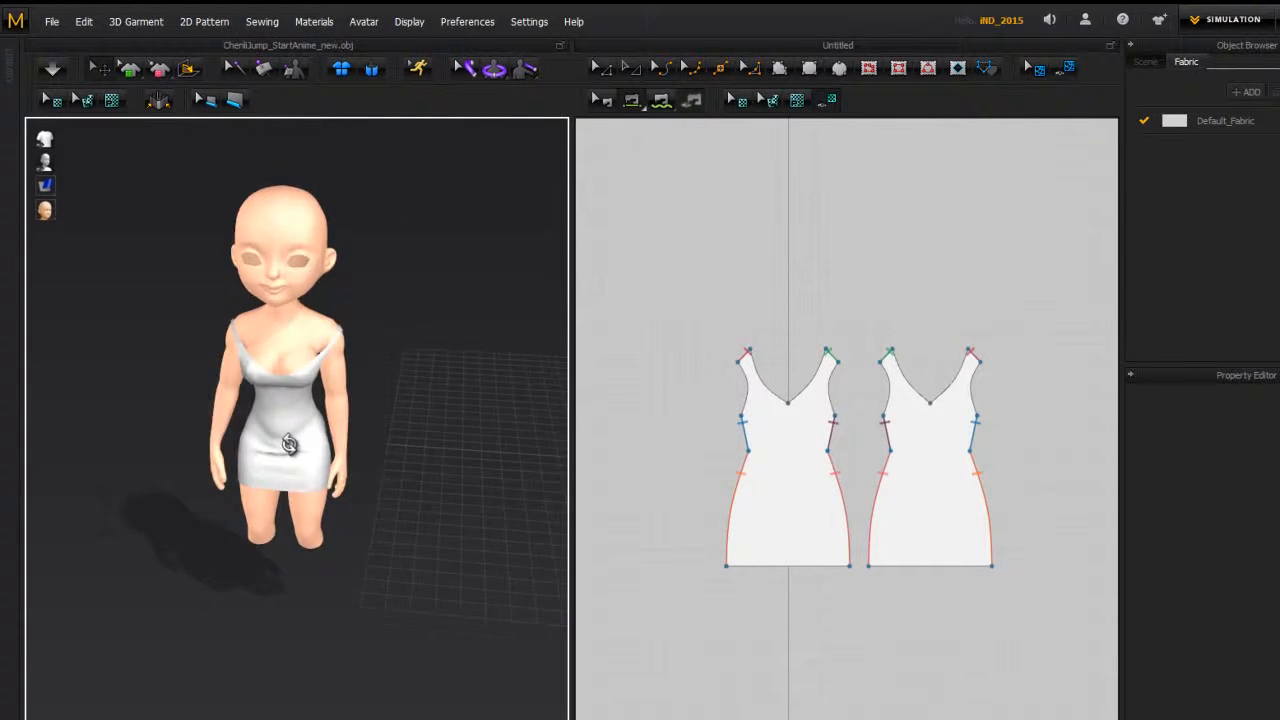
pyautogui.moveTo(288, 444); pyautogui.dragTo(403, 394, button='right')
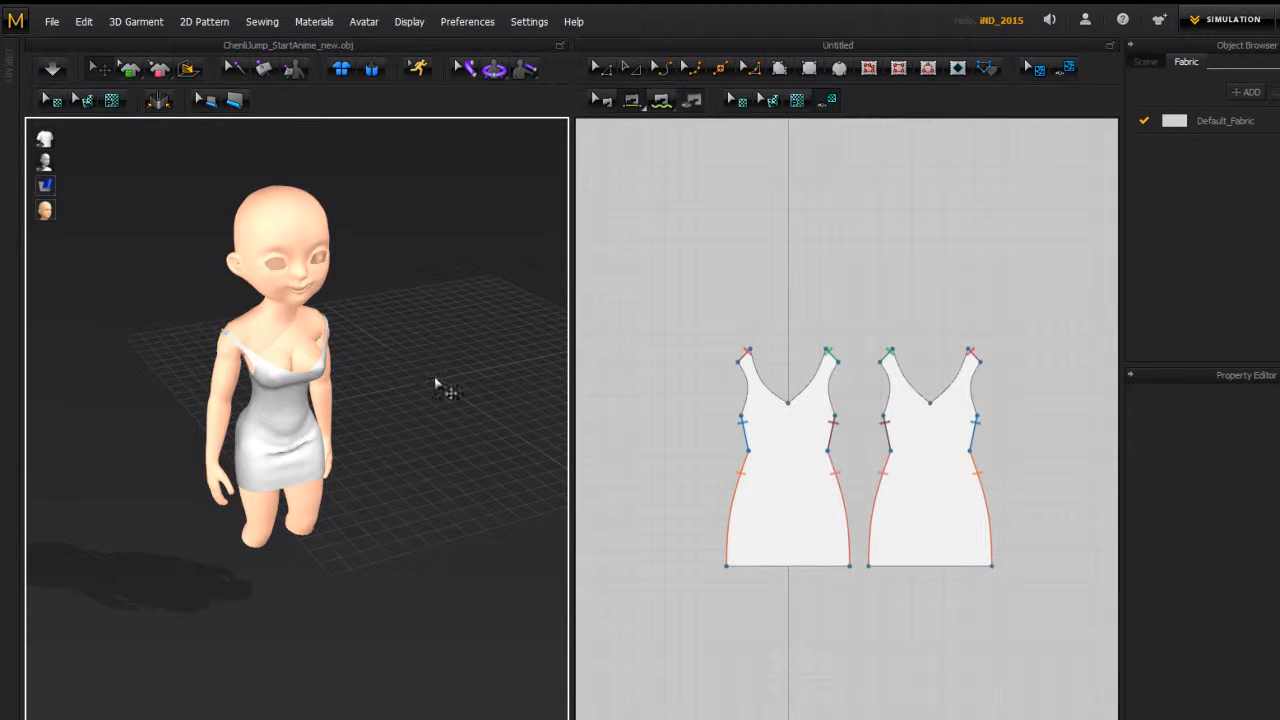
# Step: Import ChenliJump_StartNeutre_ZeroPos_Pivot.obj as a morph target and simulate the dress on the morphing avatar
pyautogui.click(51, 21)
pyautogui.moveTo(130, 190)
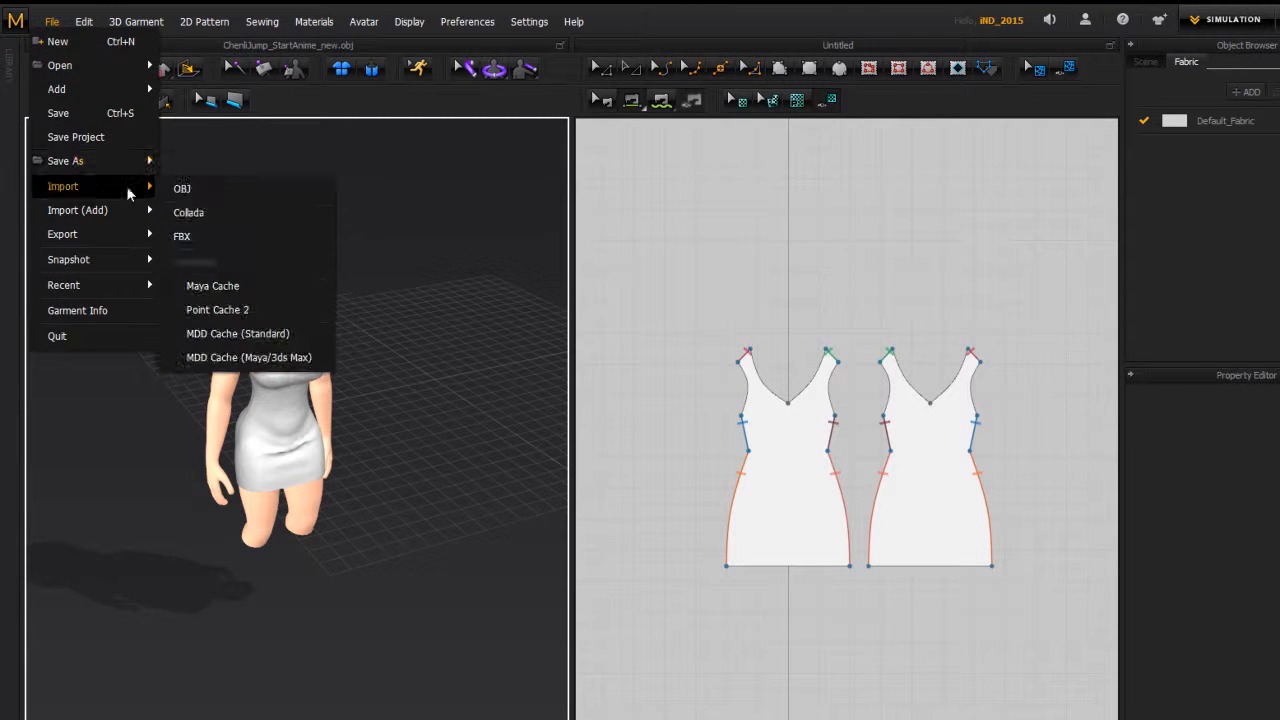
pyautogui.click(189, 188)
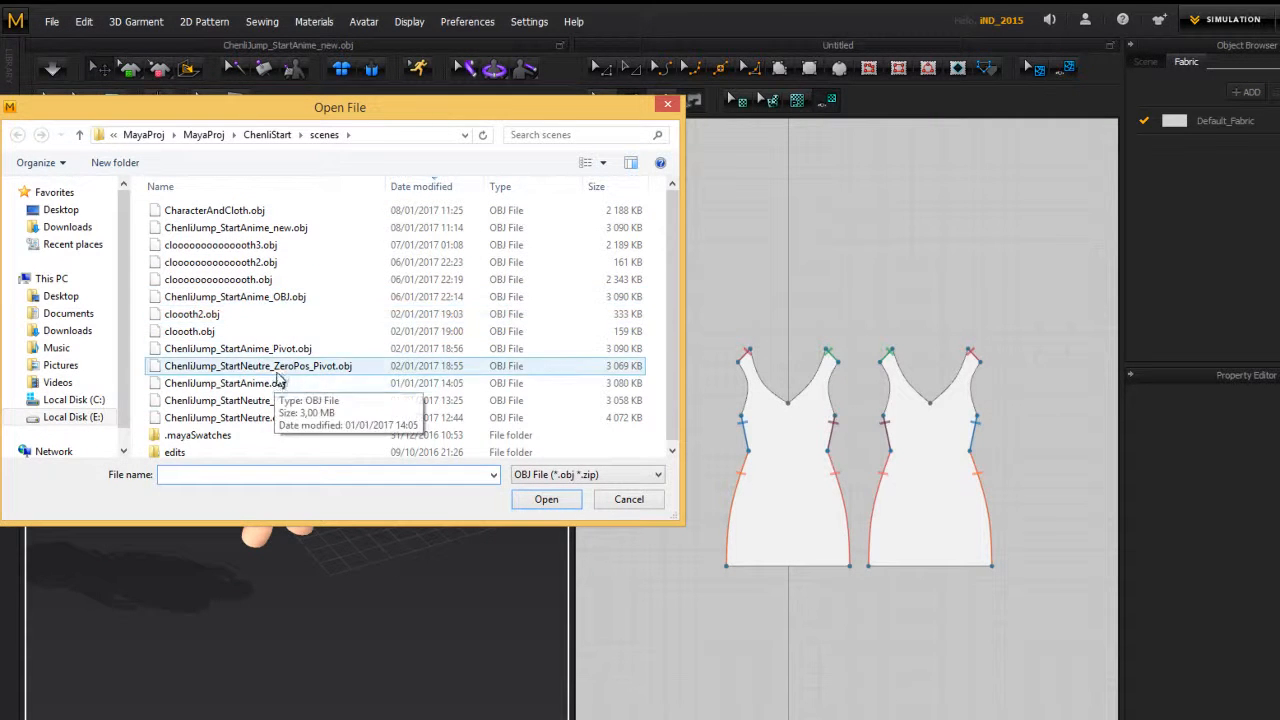
pyautogui.click(260, 366)
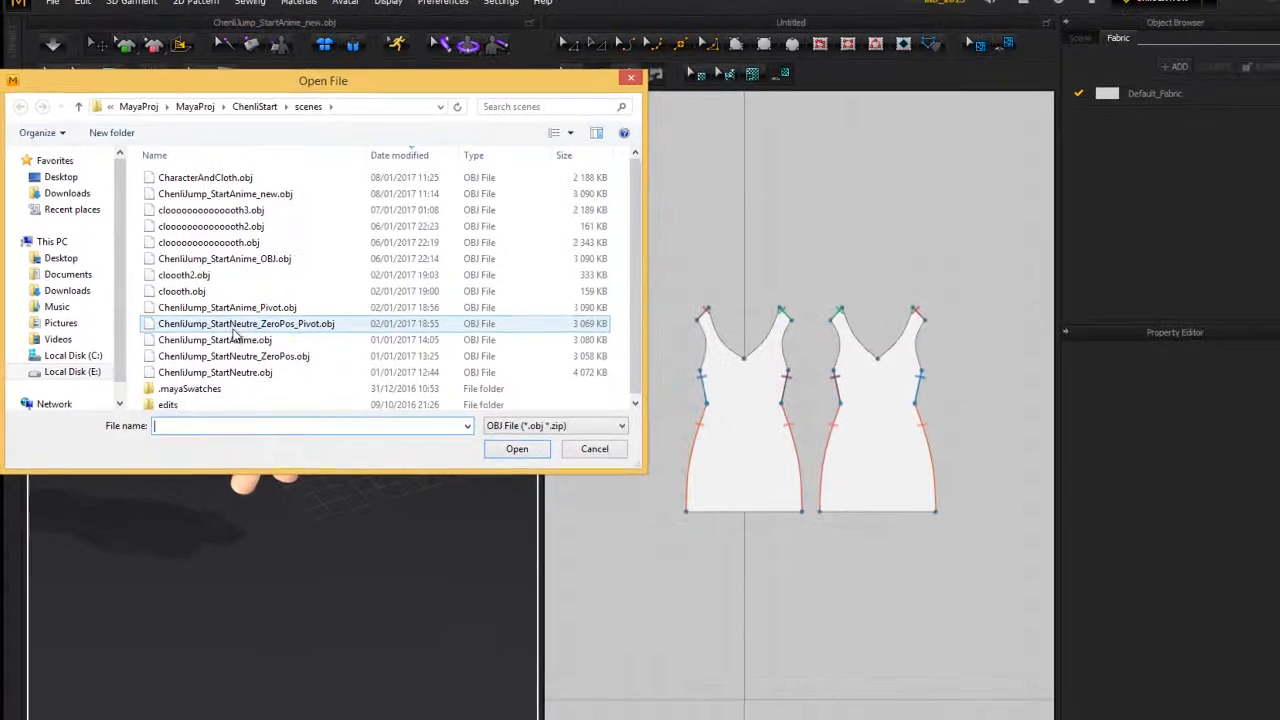
pyautogui.moveTo(312, 78); pyautogui.dragTo(418, 95)
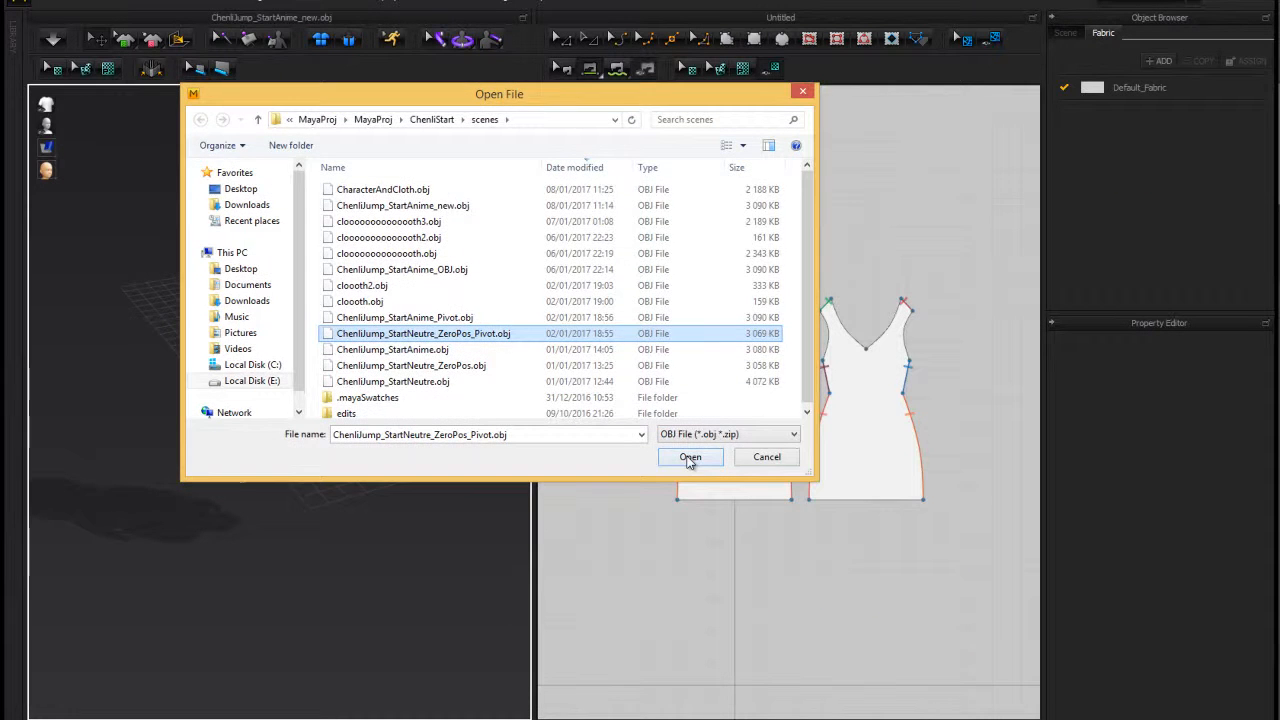
pyautogui.click(690, 458)
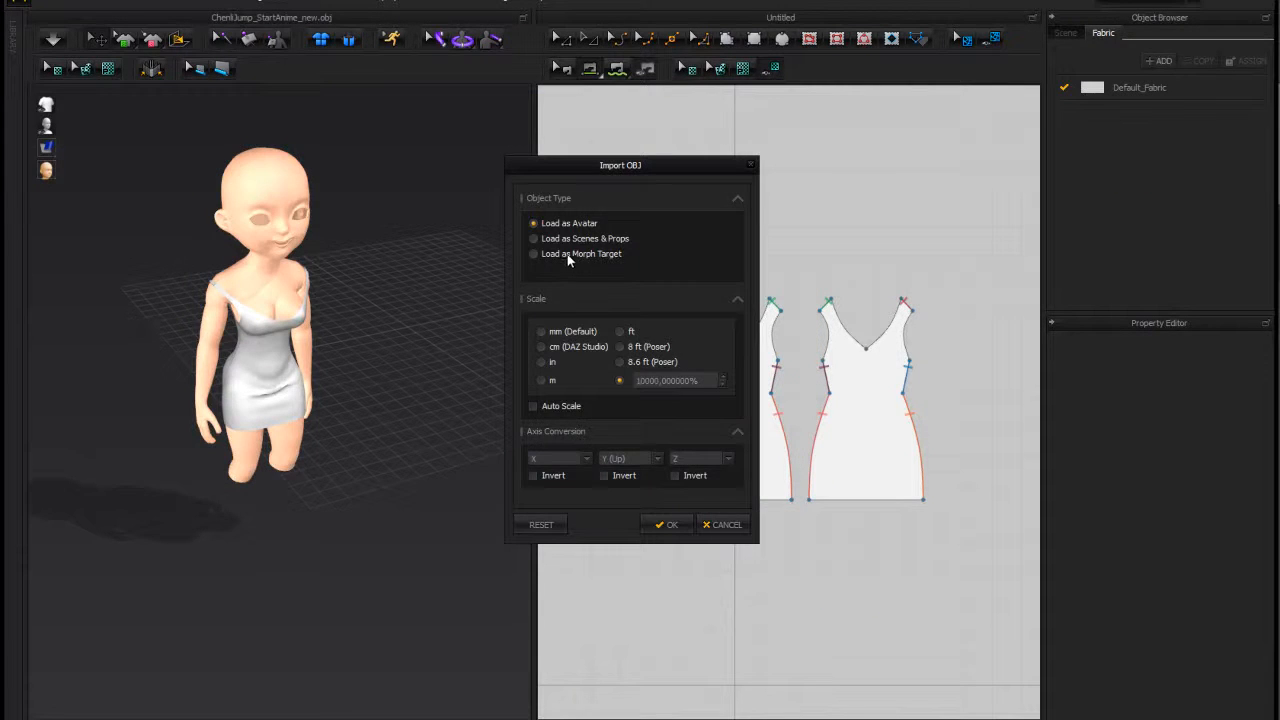
pyautogui.click(566, 255)
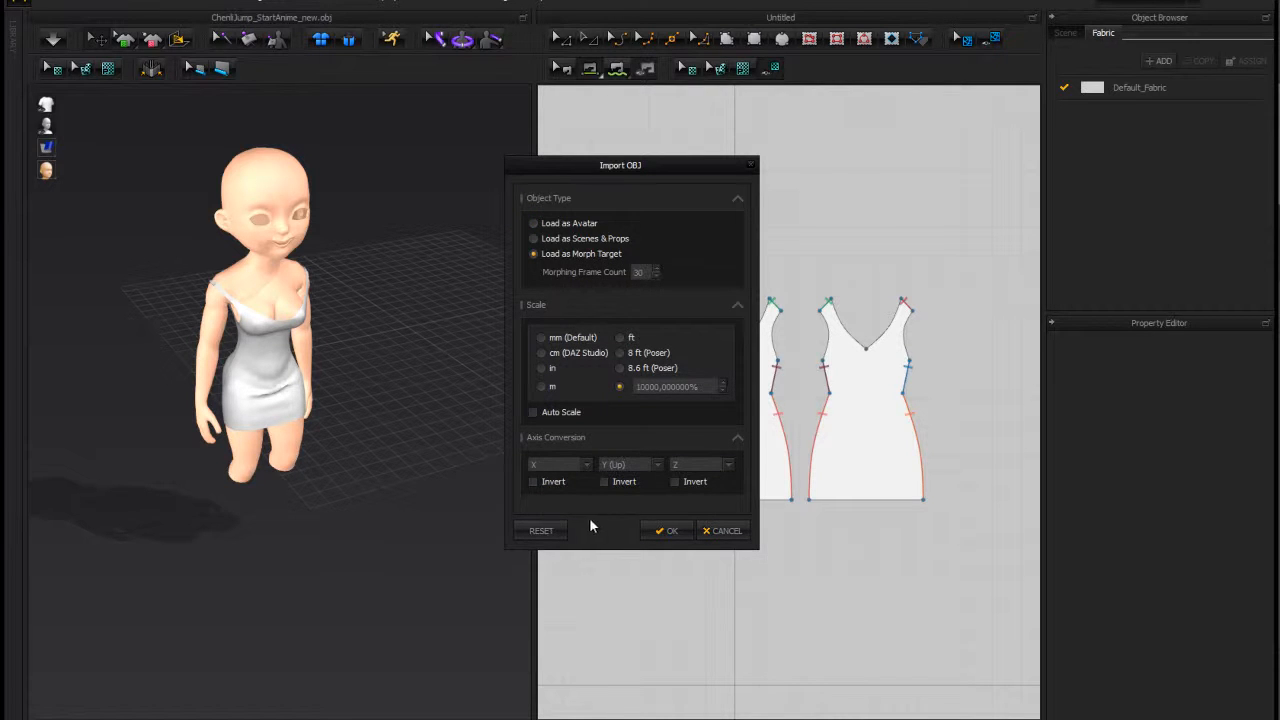
pyautogui.click(667, 531)
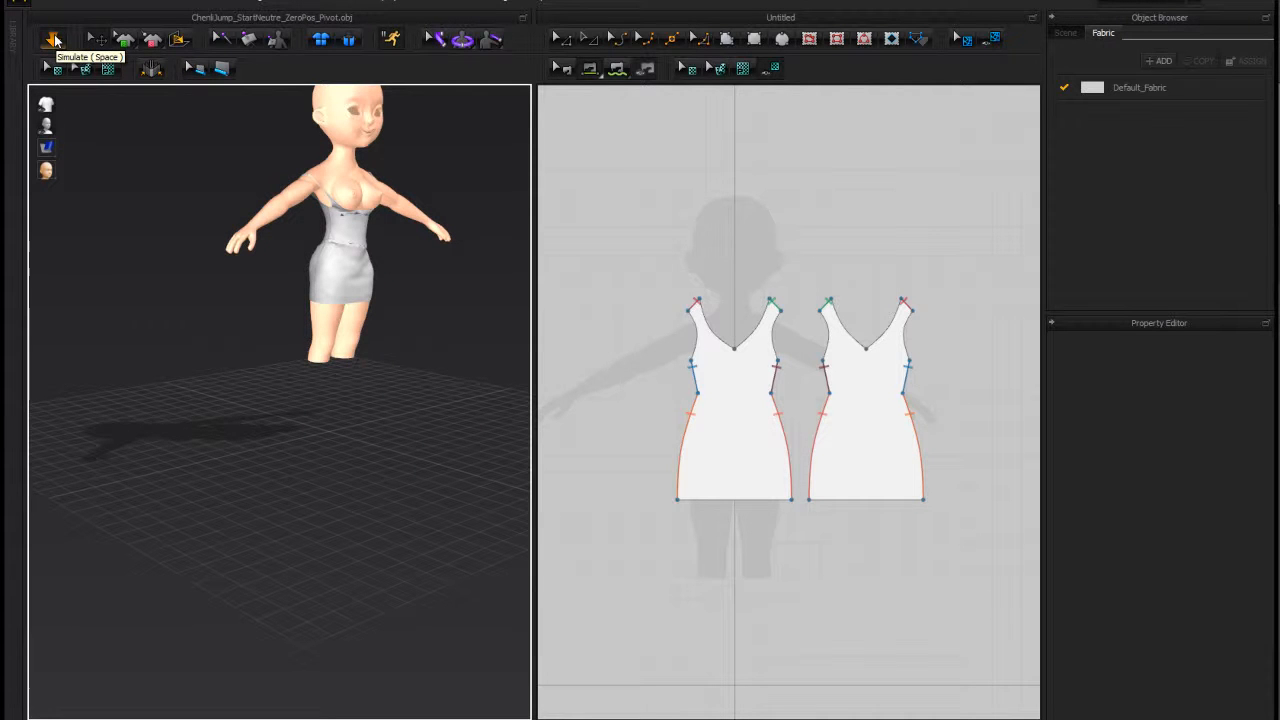
pyautogui.click(53, 40)
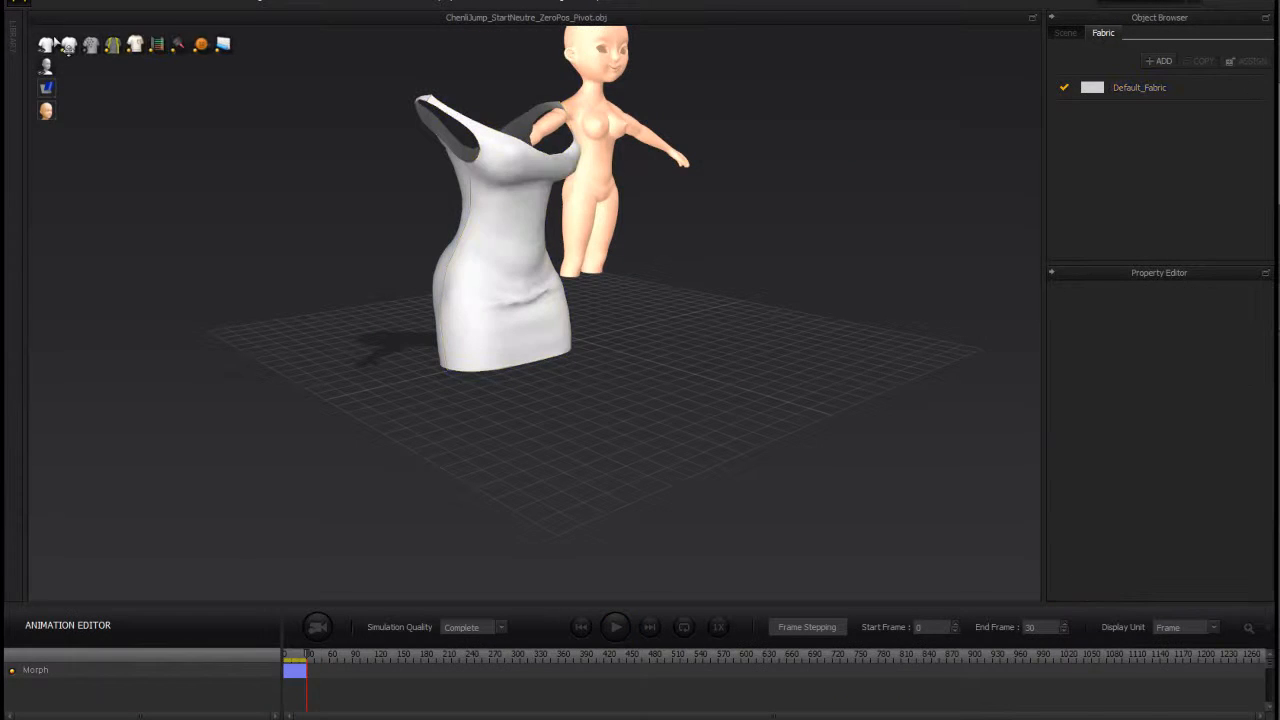
pyautogui.click(55, 44)
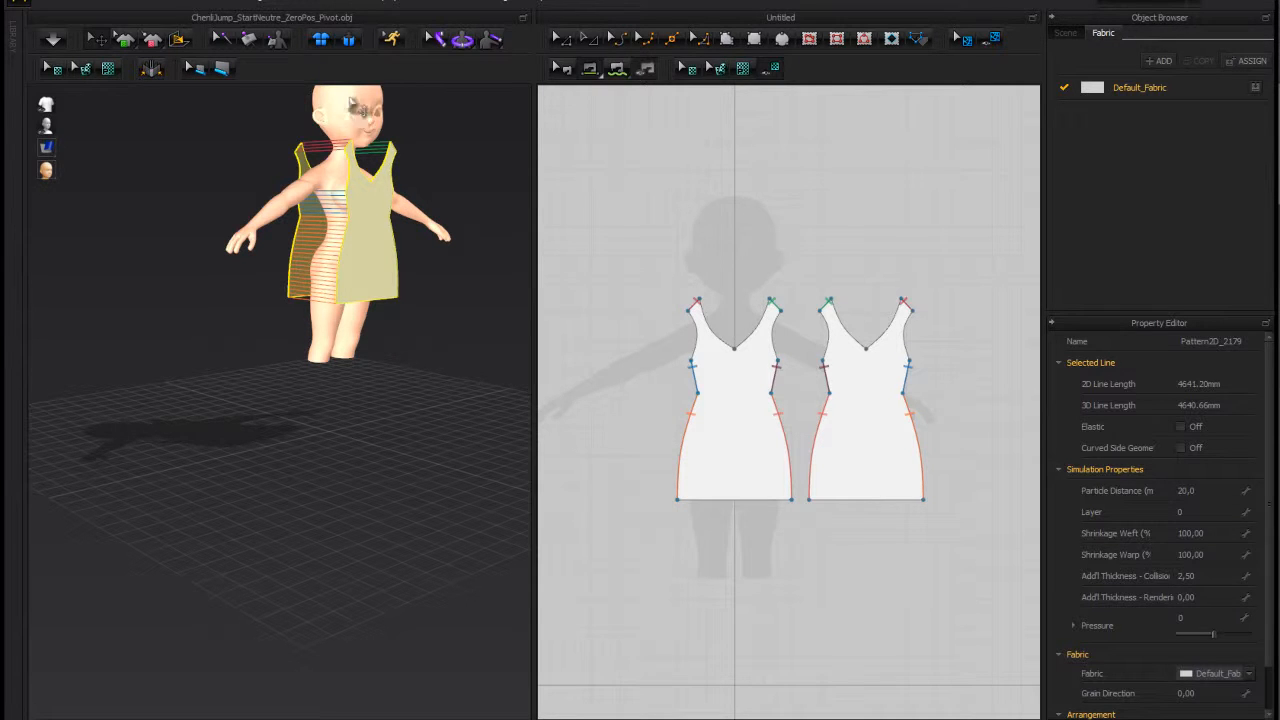
# Step: Import ChenliJump_StartNeutre_ZeroPos_Pivot.obj as the avatar with the existing scale and axis settings
pyautogui.click(56, 3)
pyautogui.moveTo(91, 149)
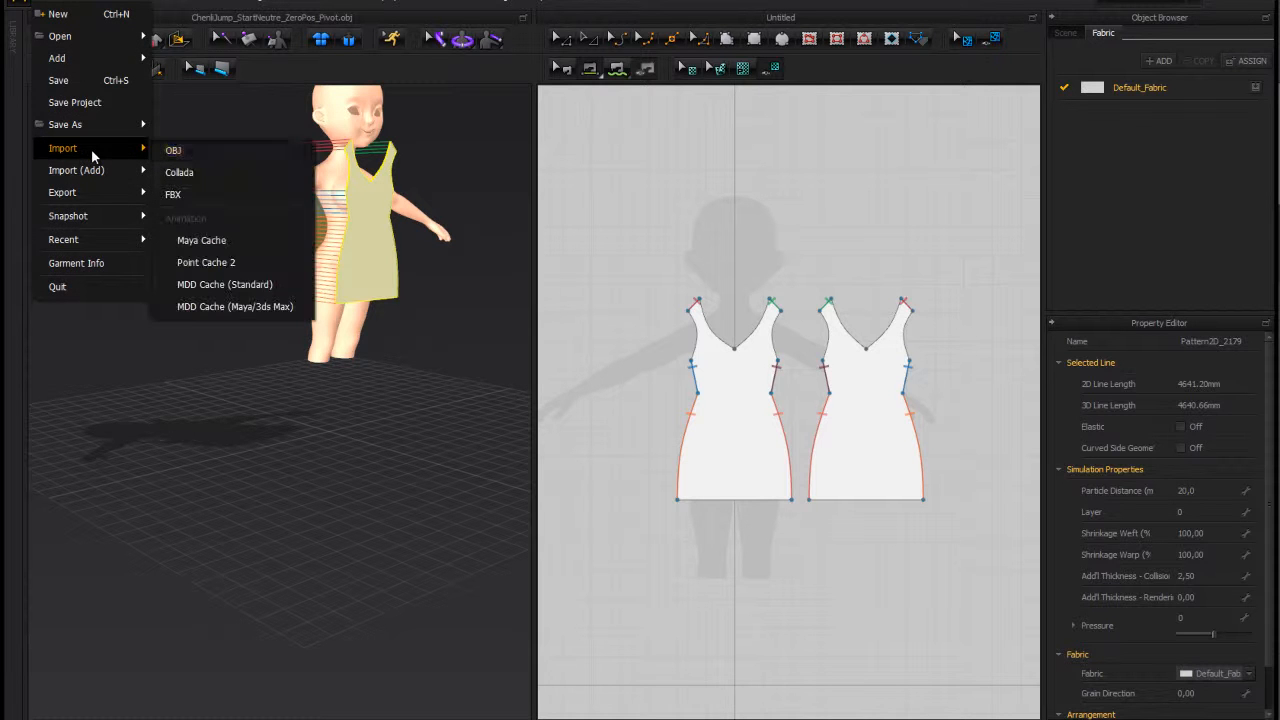
pyautogui.click(199, 150)
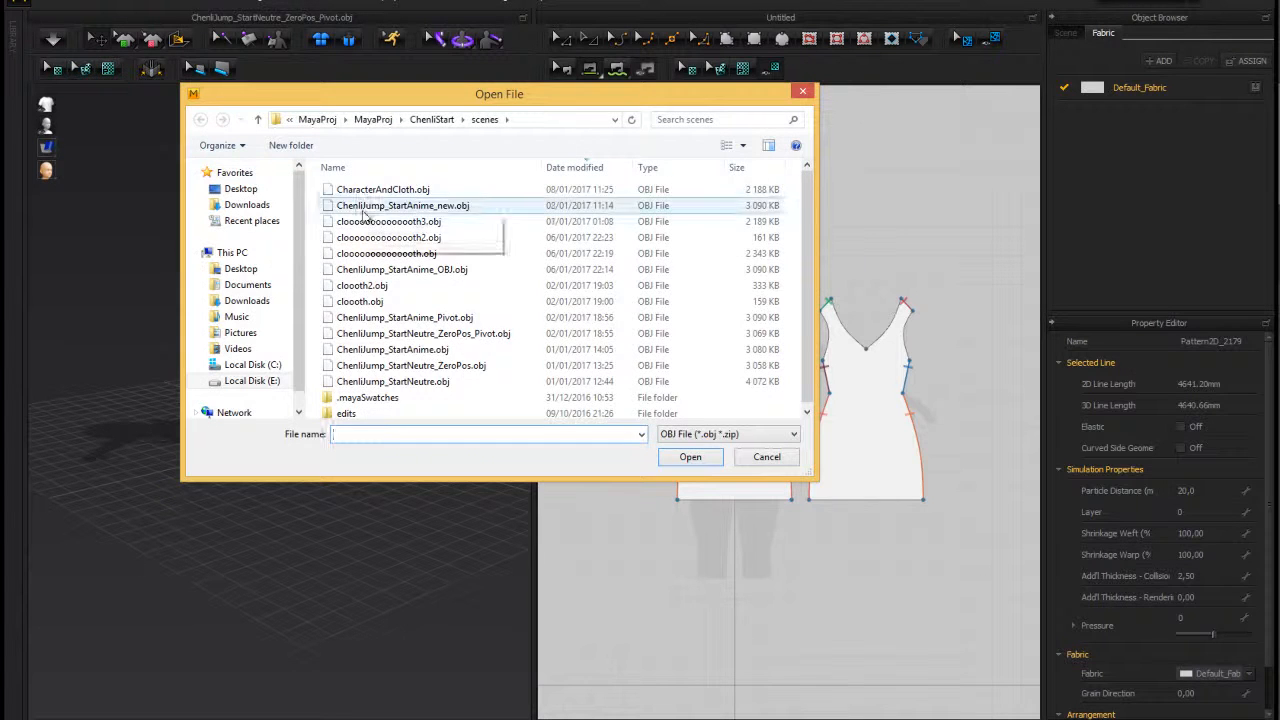
pyautogui.click(408, 336)
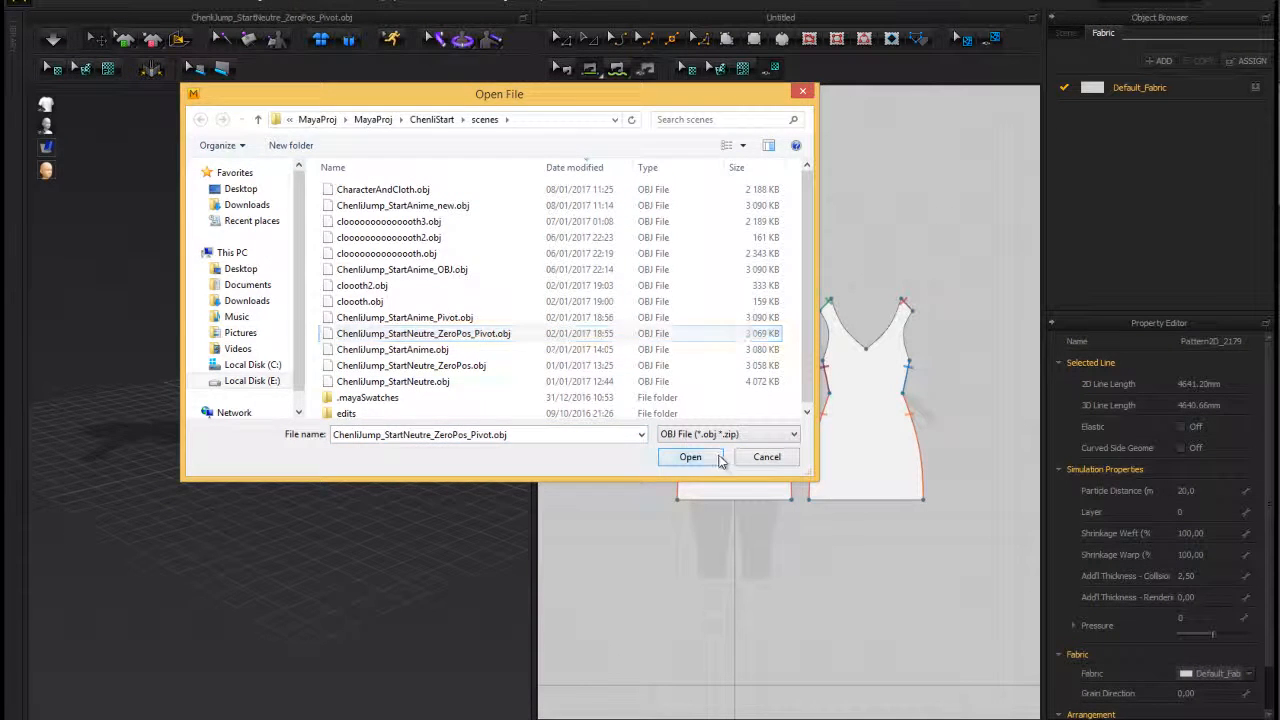
pyautogui.click(690, 457)
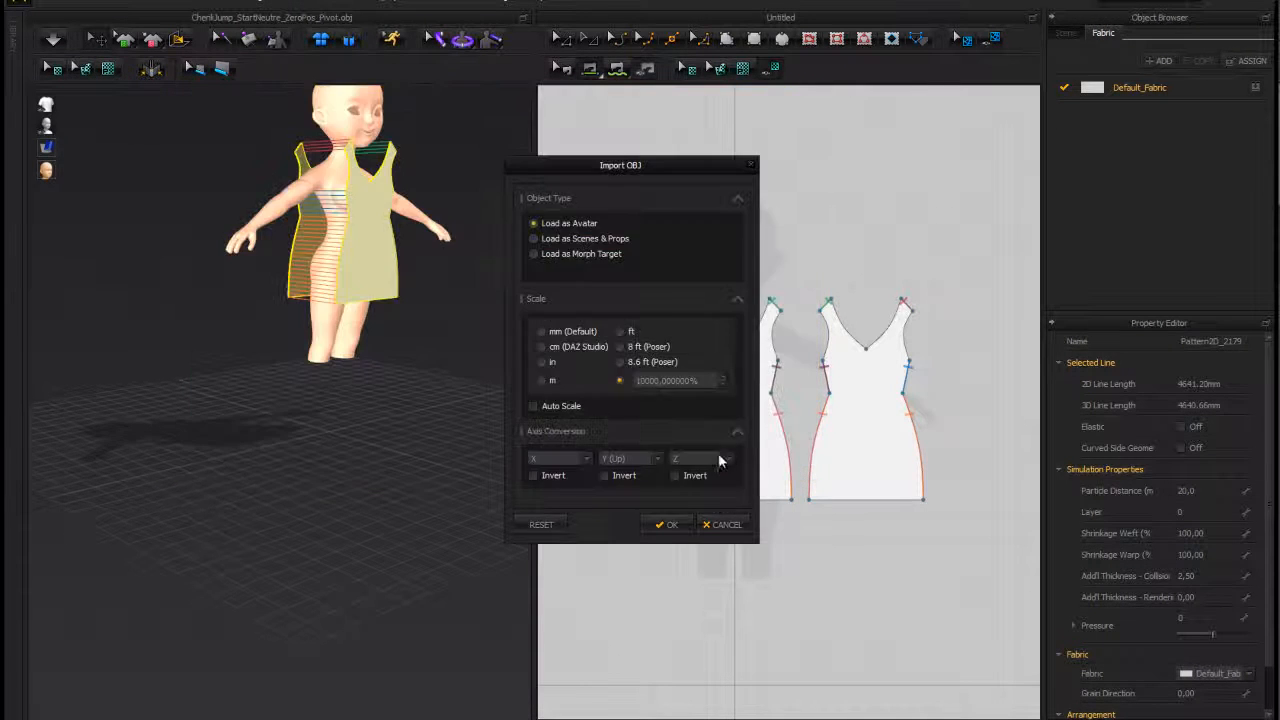
pyautogui.click(665, 525)
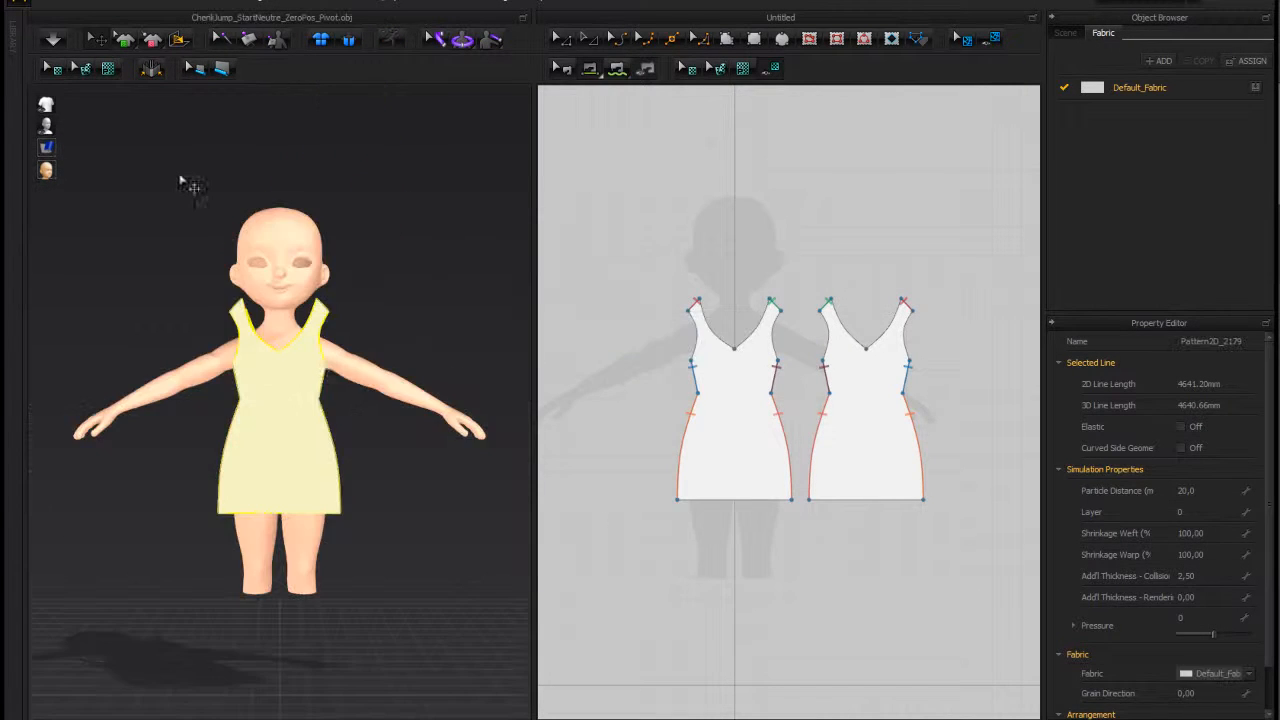
# Step: Draw a trapezoid skirt pattern just below the front dress pattern, hem-wide on top and flaring downward, with an outline about 1793 mm long
pyautogui.moveTo(149, 240); pyautogui.dragTo(253, 270, button='right')
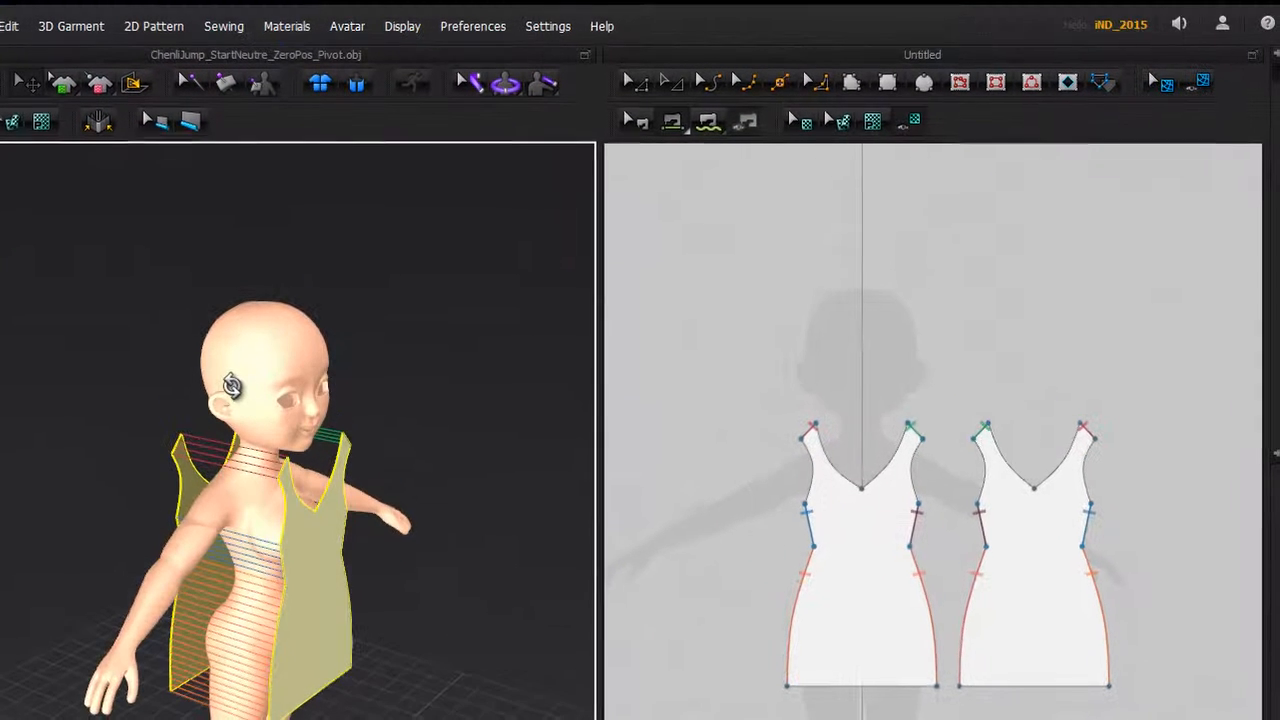
pyautogui.moveTo(231, 386); pyautogui.dragTo(208, 360, button='right')
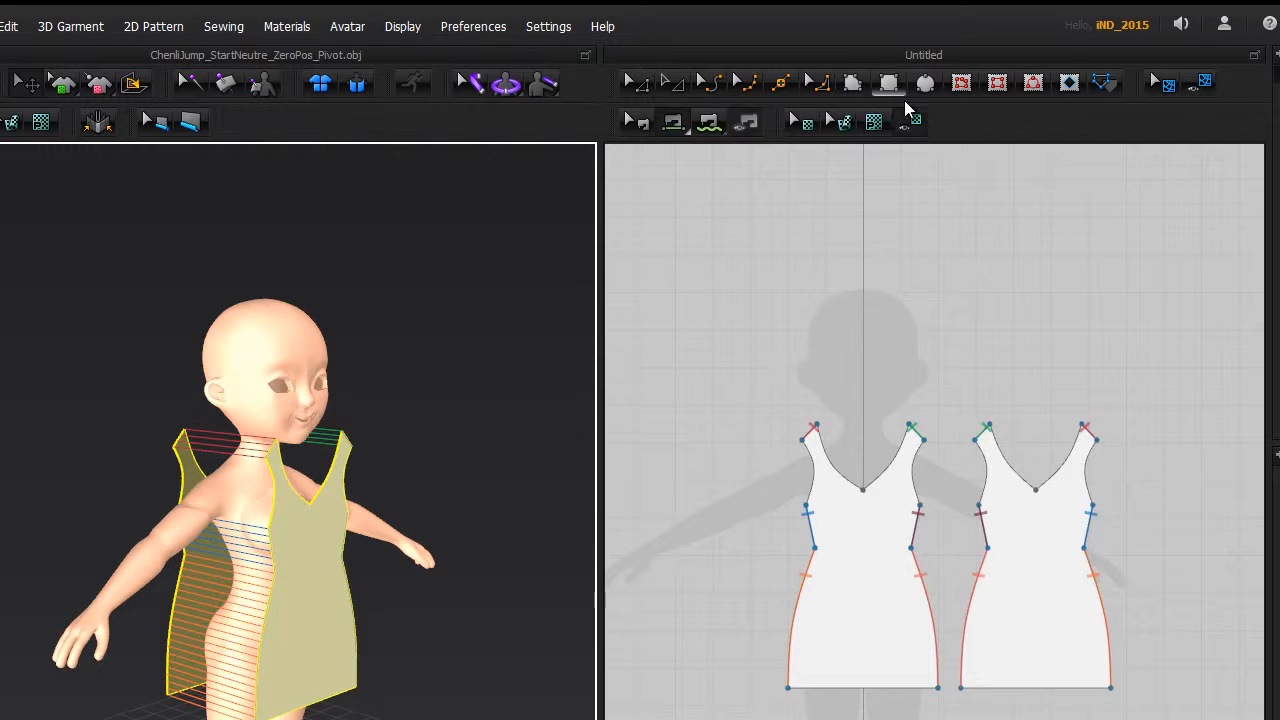
pyautogui.click(852, 84)
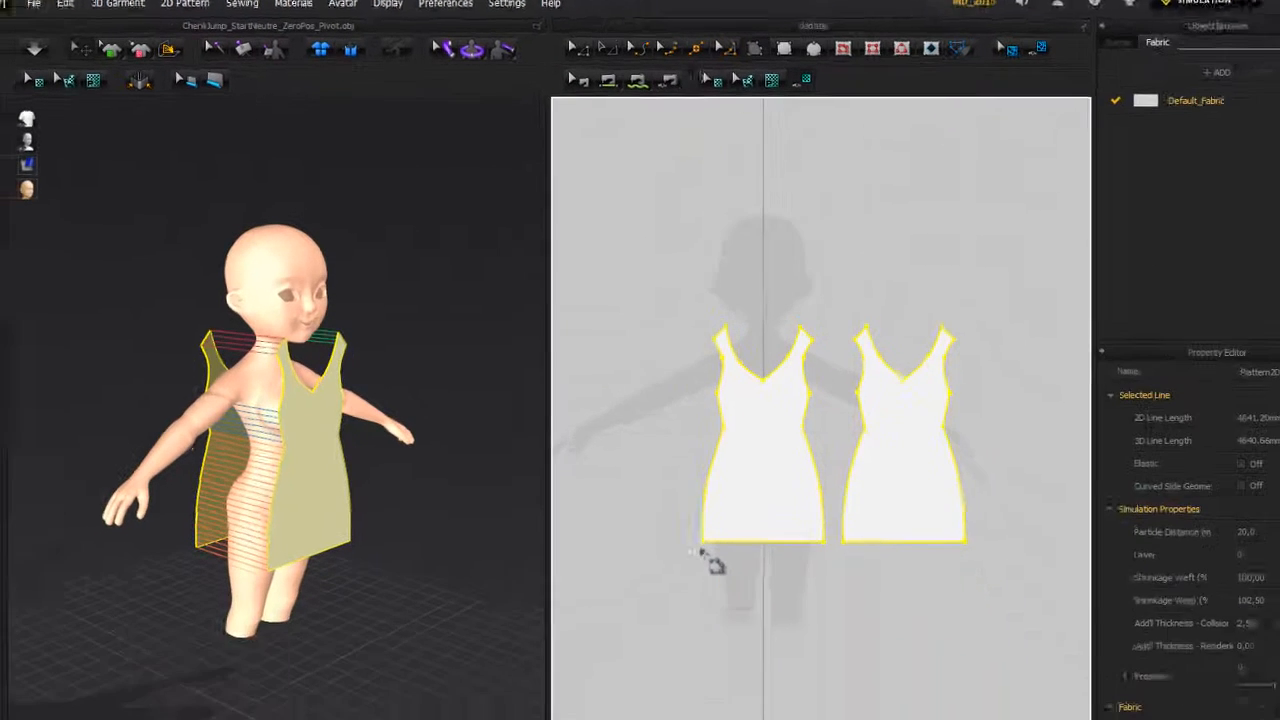
pyautogui.click(788, 699)
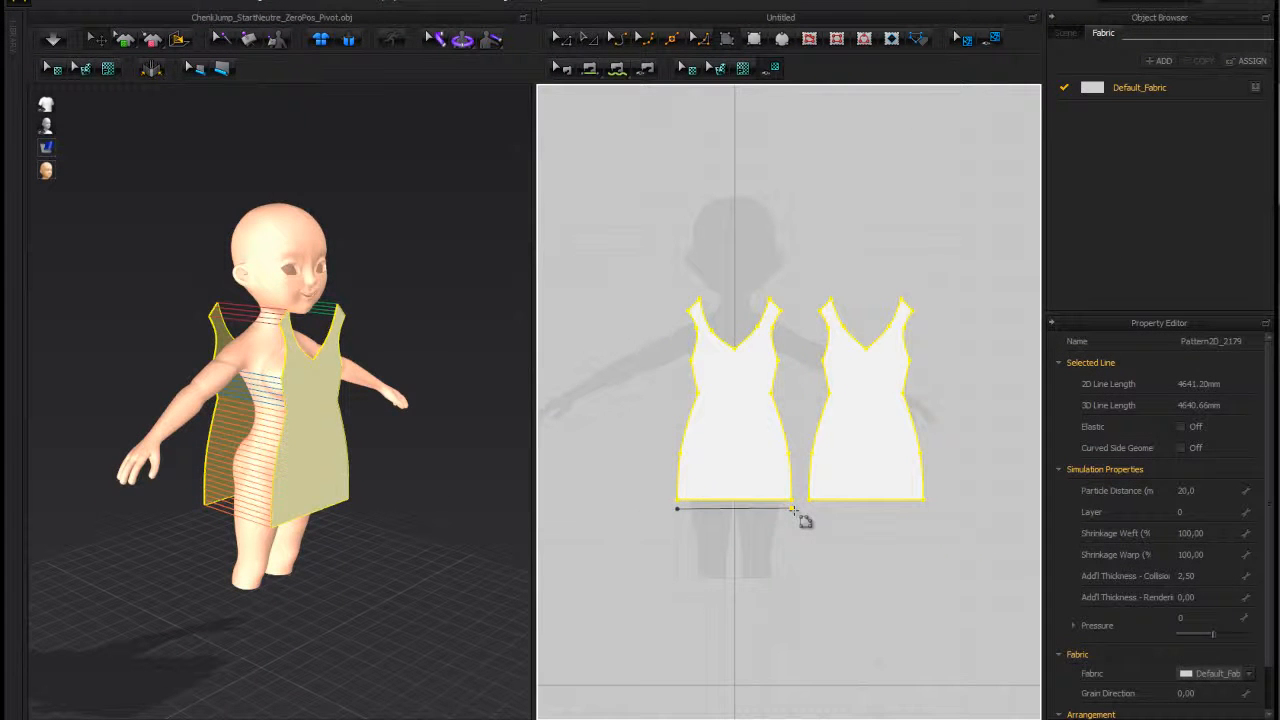
pyautogui.click(791, 509)
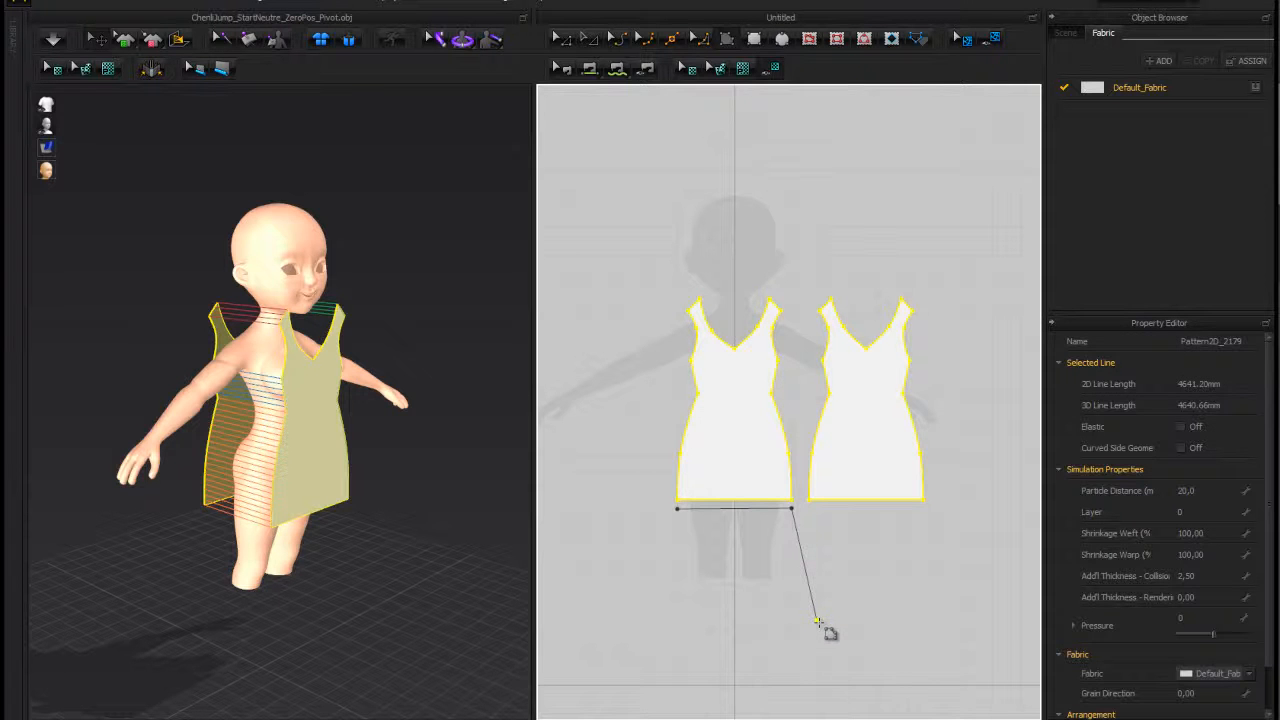
pyautogui.click(816, 620)
pyautogui.click(660, 620)
pyautogui.click(649, 619)
pyautogui.click(677, 509)
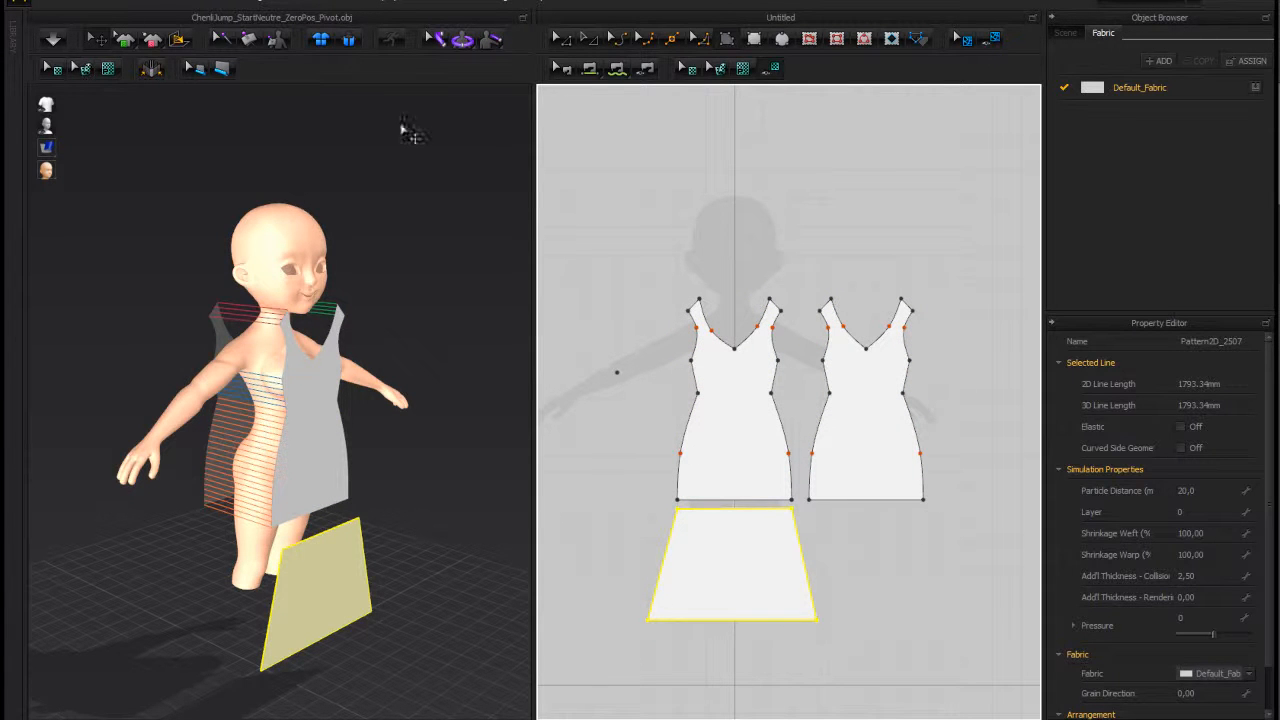
# Step: Place a copy of the trapezoid skirt piece behind the avatar's legs and line up the front piece beneath the dress front
pyautogui.click(560, 39)
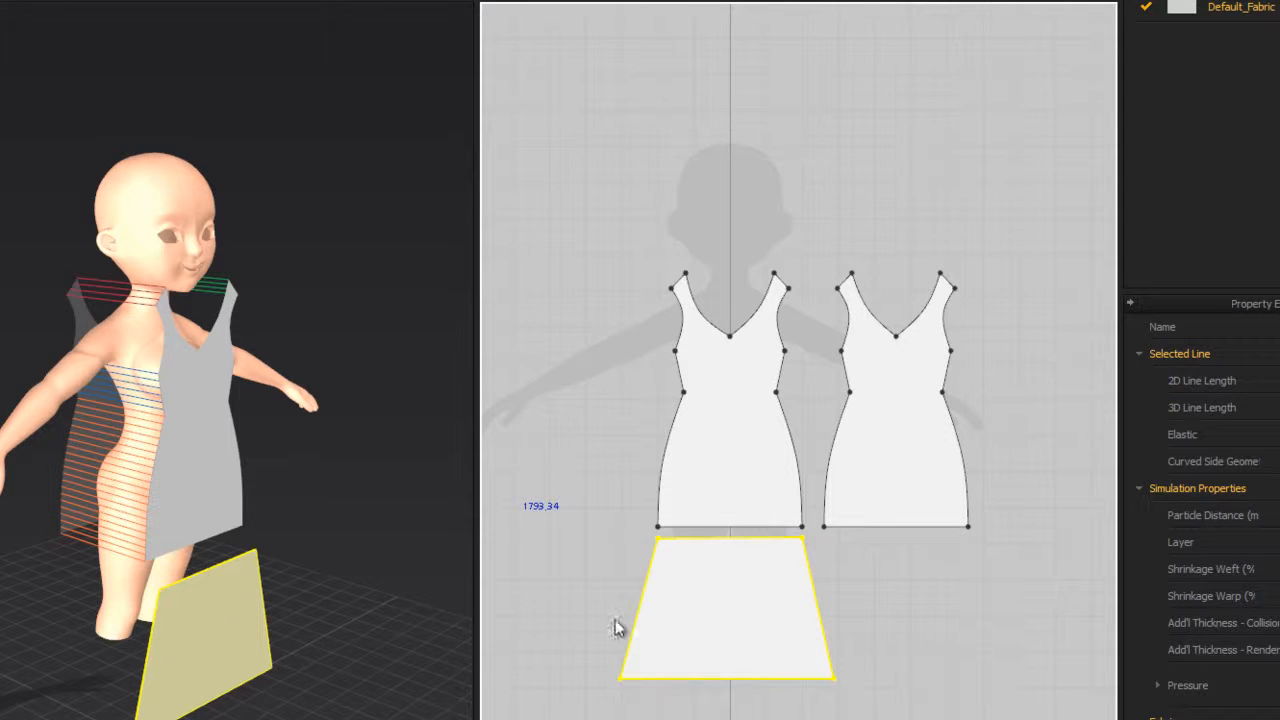
pyautogui.click(224, 612)
pyautogui.moveTo(253, 614); pyautogui.dragTo(111, 583)
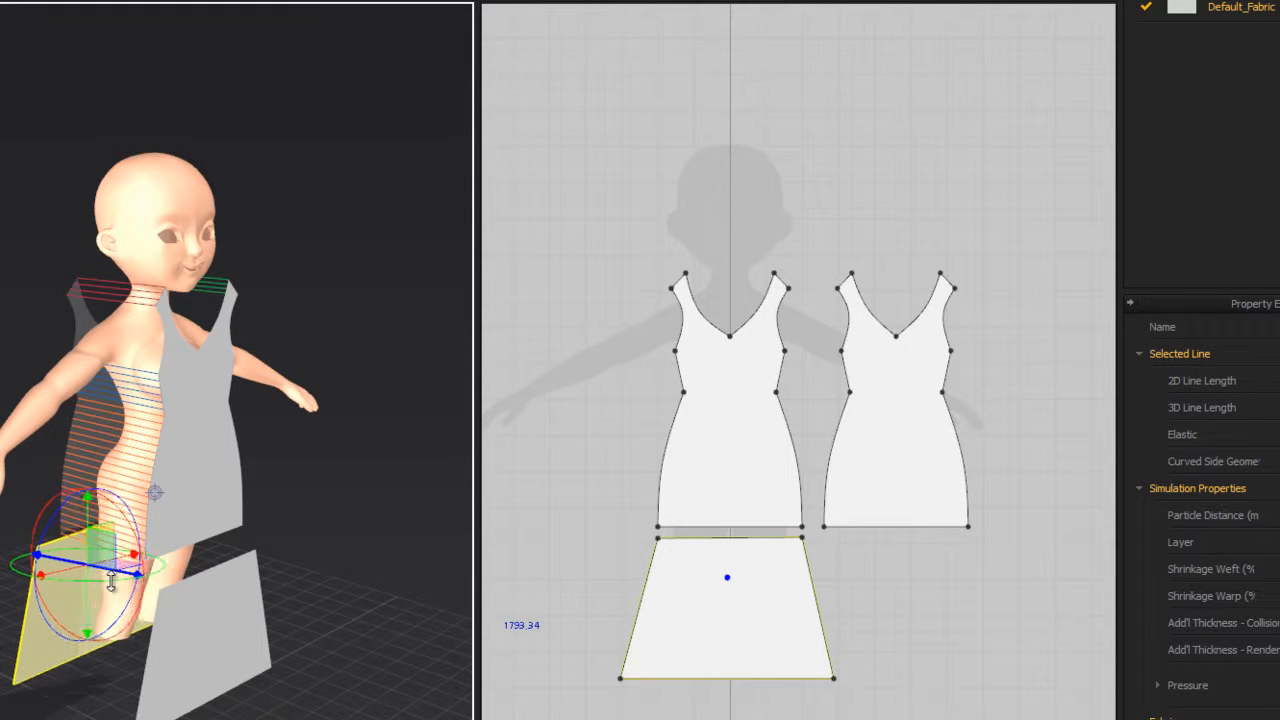
pyautogui.scroll(-3, 112, 587)
pyautogui.moveTo(134, 592); pyautogui.dragTo(93, 617, button='right')
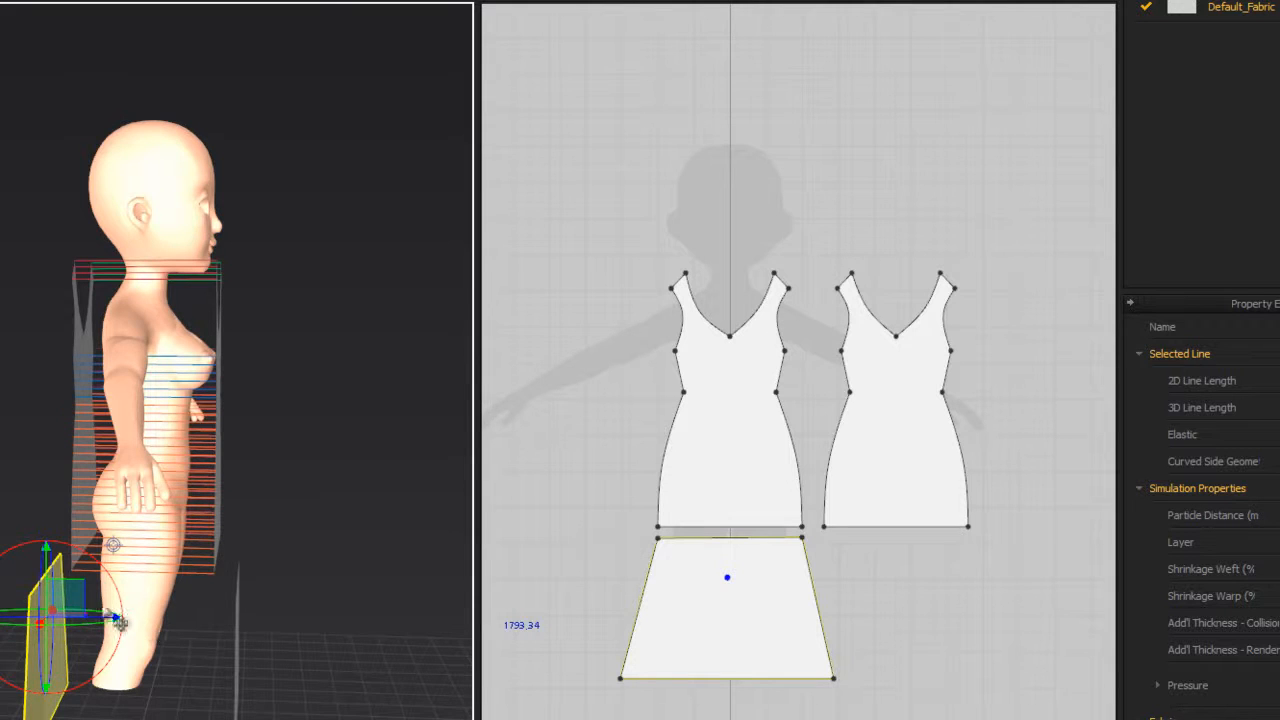
pyautogui.moveTo(93, 617); pyautogui.dragTo(190, 632)
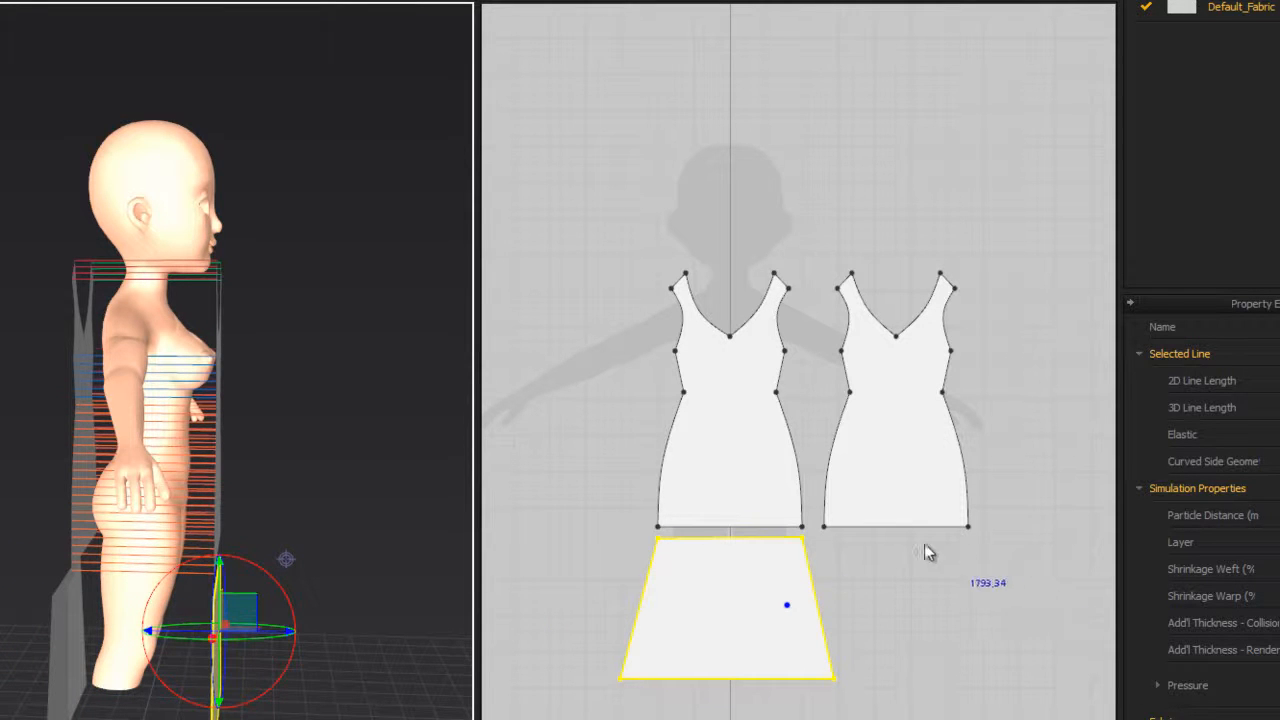
# Step: Shift the back skirt piece sideways in the 2D pattern layout, clear of the front skirt piece and slightly lower
pyautogui.click(60, 657)
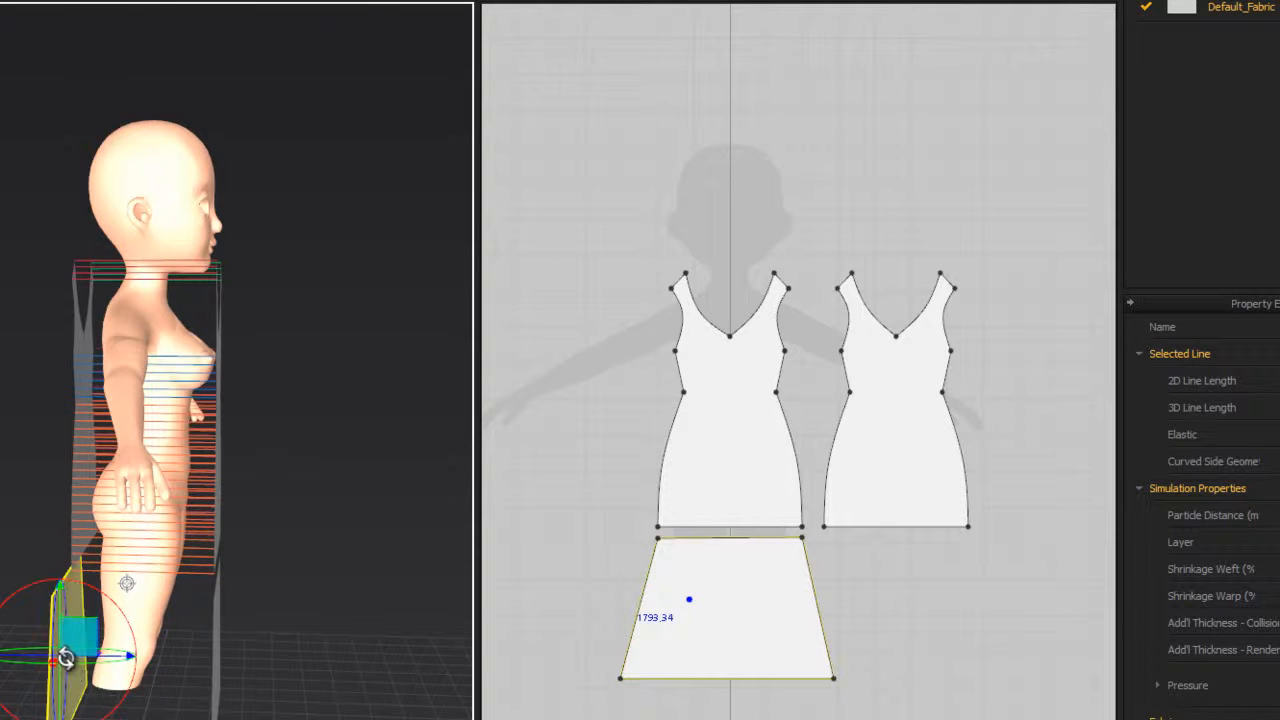
pyautogui.rightClick(65, 657)
pyautogui.click(148, 329)
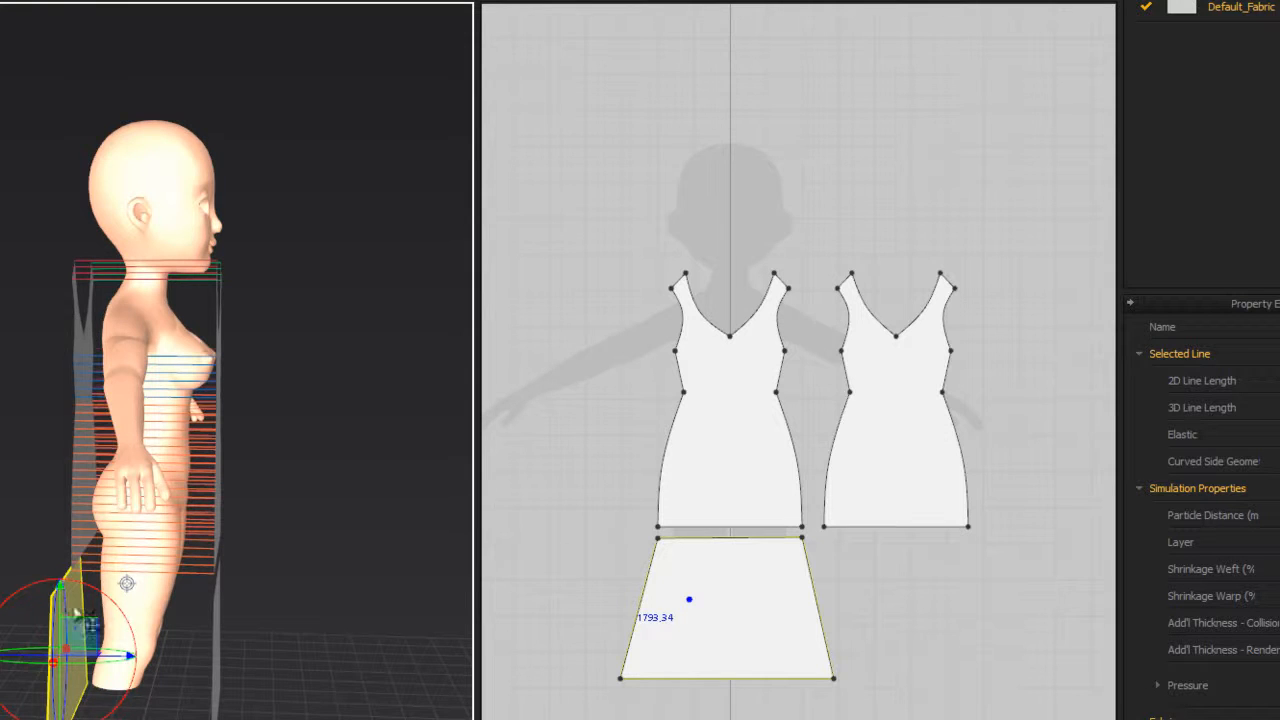
pyautogui.moveTo(608, 471); pyautogui.dragTo(600, 469, button='middle')
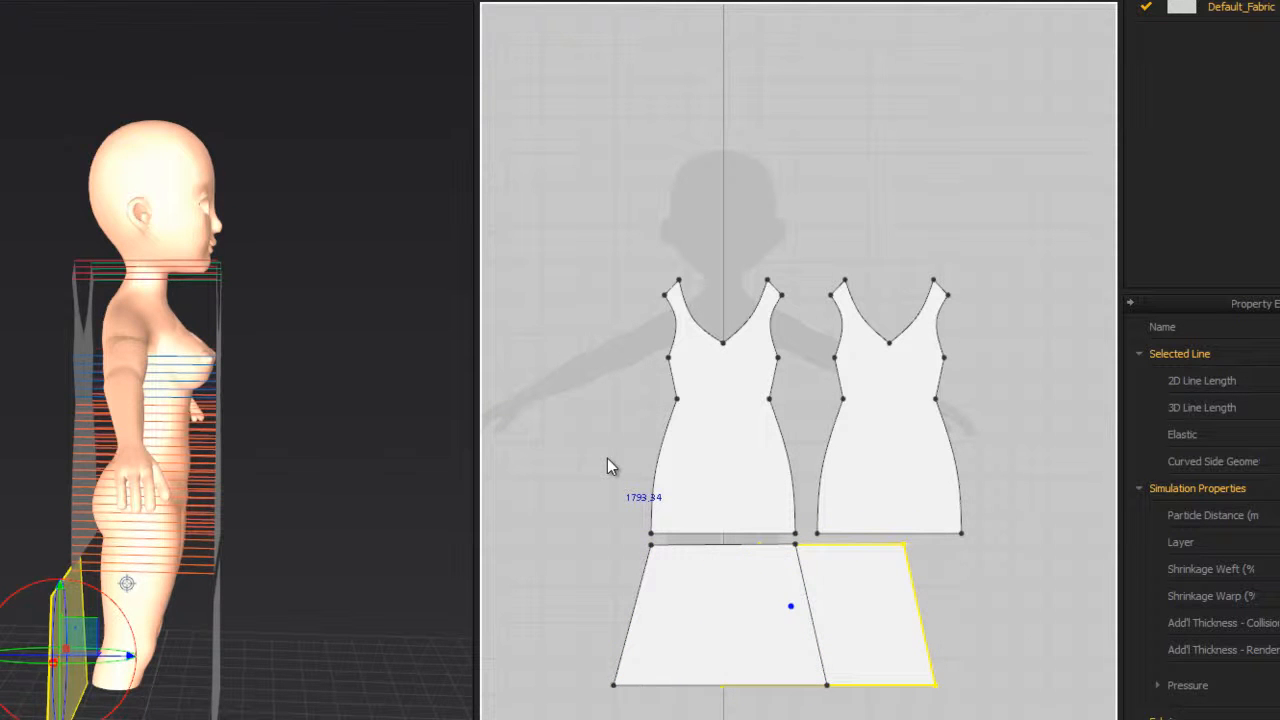
pyautogui.press('Right')
pyautogui.press('Right')
pyautogui.press('Right')
pyautogui.press('Right')
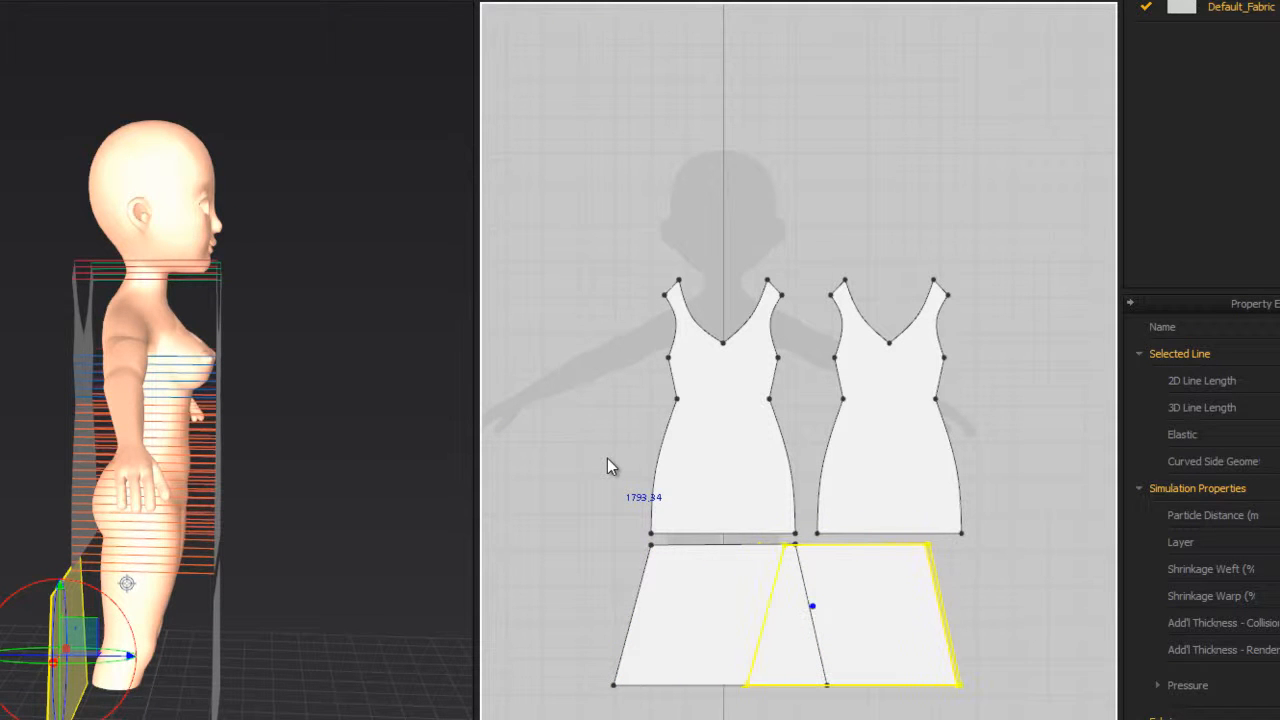
pyautogui.press('Right')
pyautogui.press('Right')
pyautogui.press('Right')
pyautogui.press('Right')
pyautogui.press('Right')
pyautogui.press('Right')
pyautogui.press('Right')
pyautogui.press('Right')
pyautogui.press('Right')
pyautogui.press('Right')
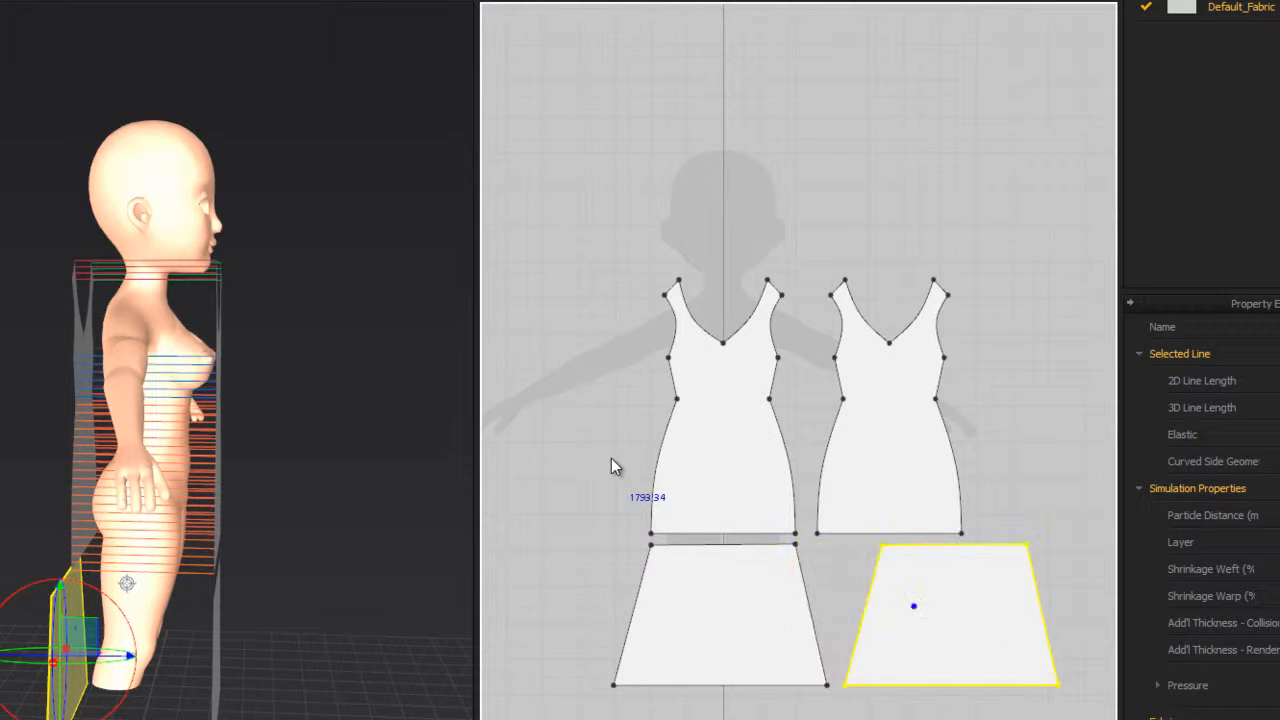
pyautogui.press('Left')
pyautogui.press('Left')
pyautogui.press('Left')
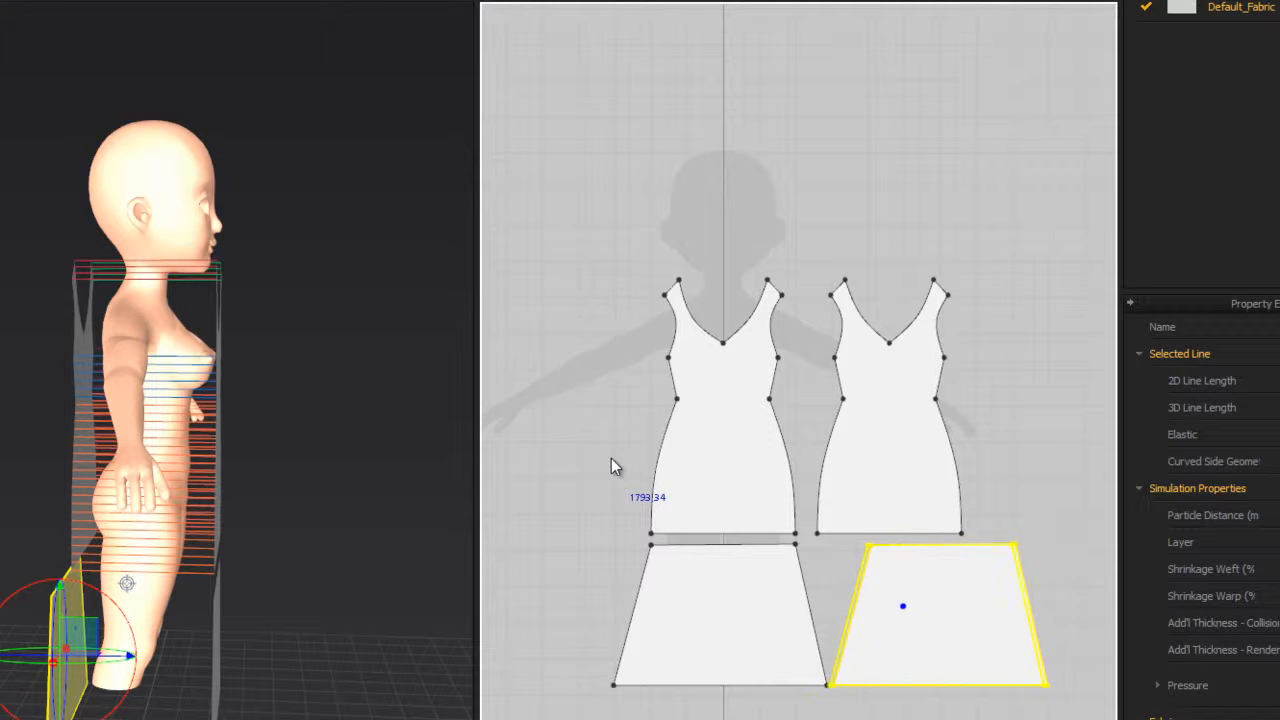
pyautogui.press('Left')
pyautogui.press('Left')
pyautogui.press('Left')
pyautogui.press('Left')
pyautogui.press('Down')
pyautogui.press('Right')
pyautogui.press('Right')
pyautogui.press('Right')
pyautogui.press('Right')
pyautogui.press('Right')
pyautogui.press('Right')
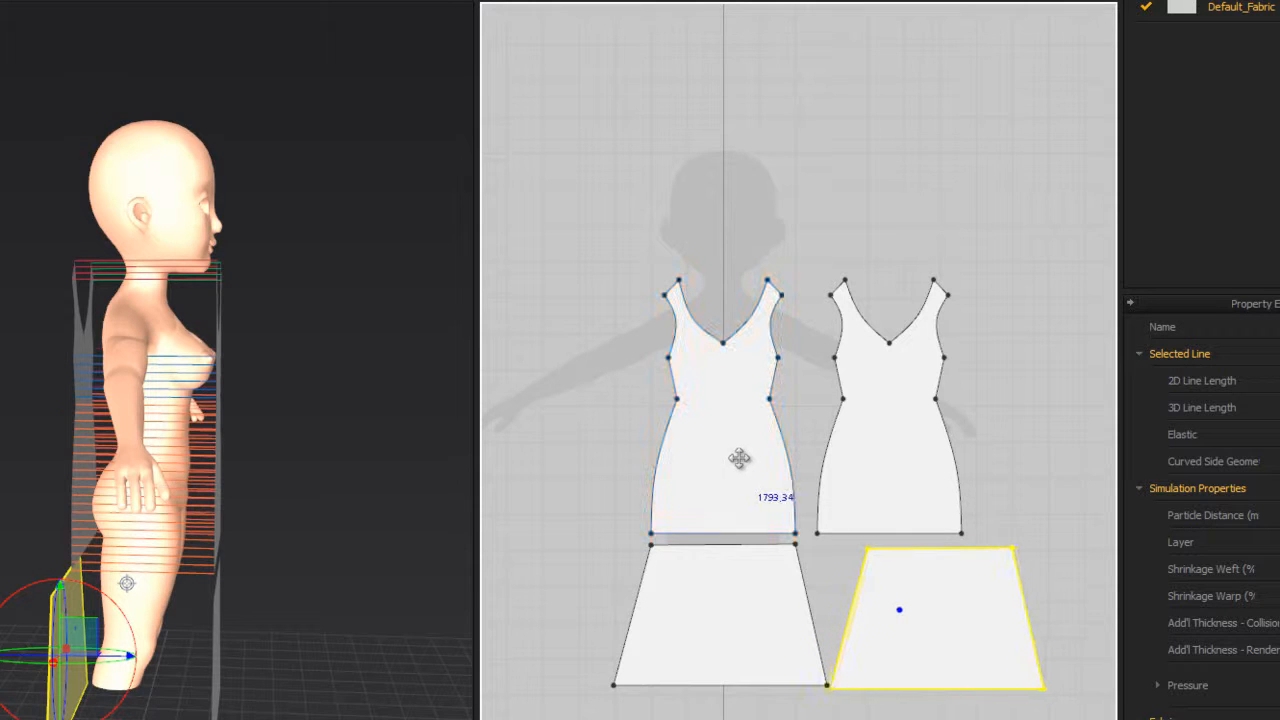
pyautogui.press('Right')
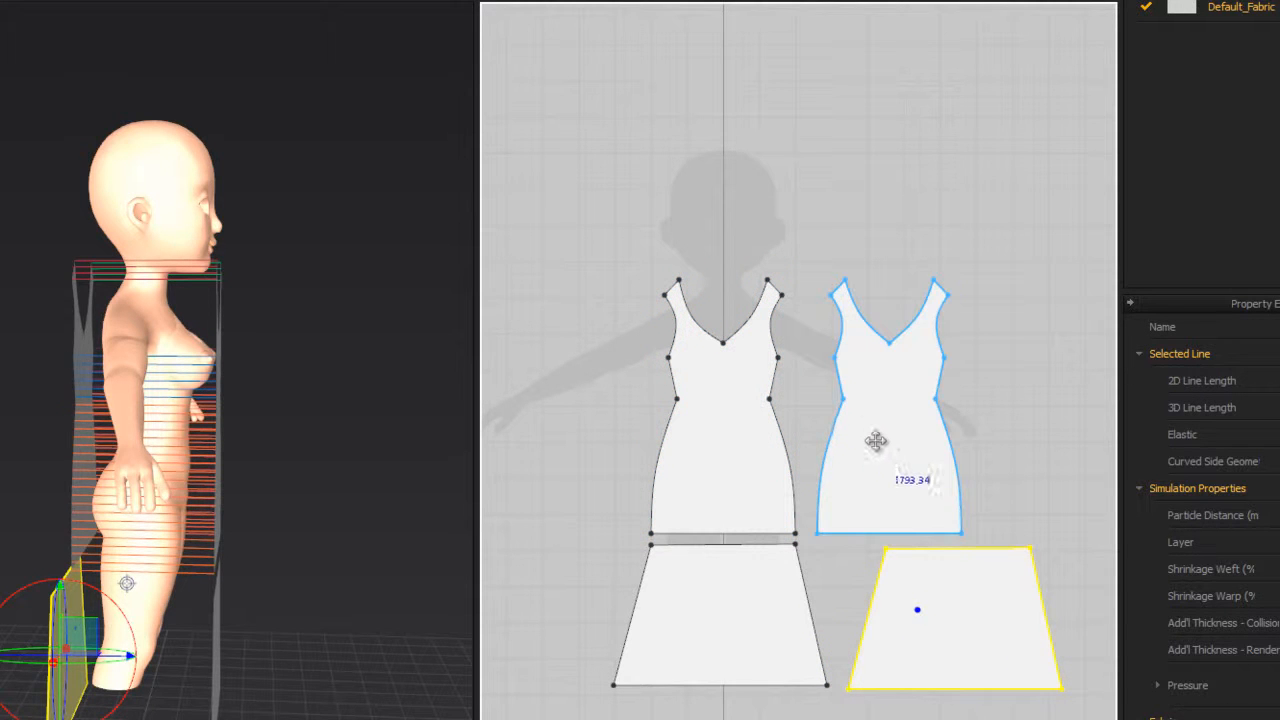
# Step: Shift the back dress pattern sideways in the 2D layout so its hem lines up above the back skirt piece
pyautogui.click(875, 440)
pyautogui.press('Right')
pyautogui.press('Right')
pyautogui.press('Right')
pyautogui.press('Right')
pyautogui.press('Right')
pyautogui.press('Right')
pyautogui.press('Right')
pyautogui.press('Right')
pyautogui.press('Right')
pyautogui.press('Right')
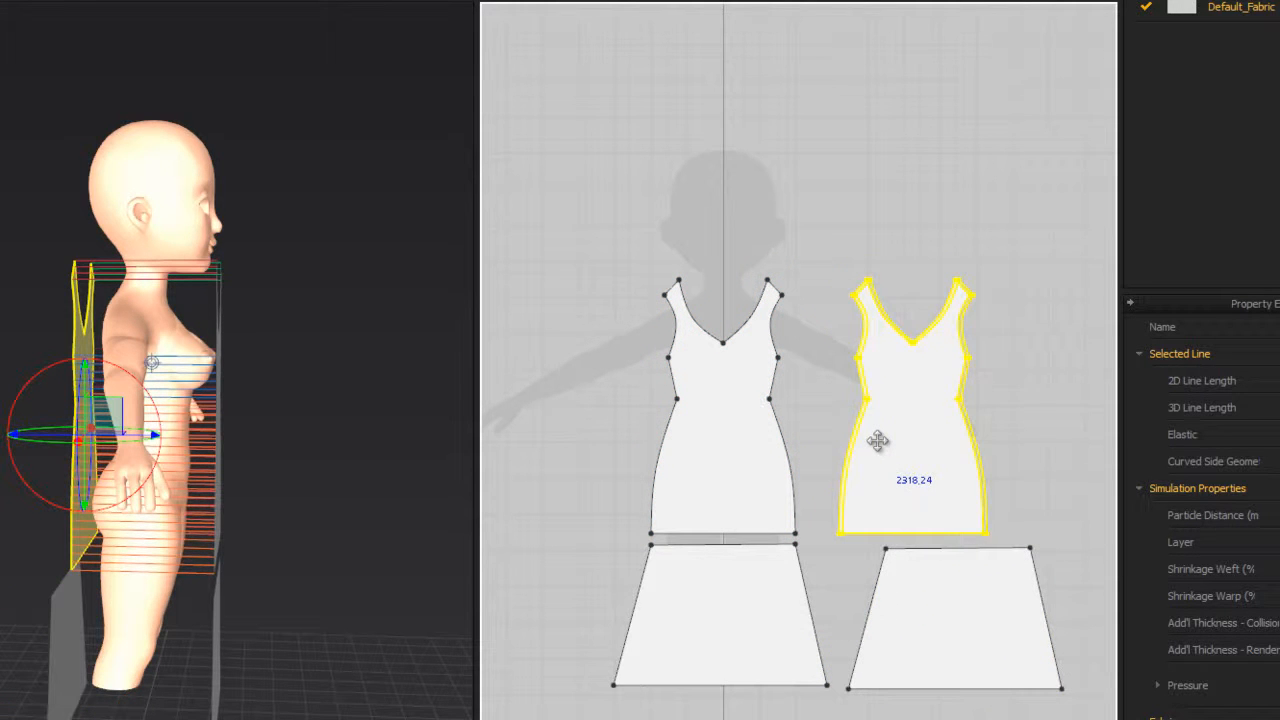
pyautogui.press('Left')
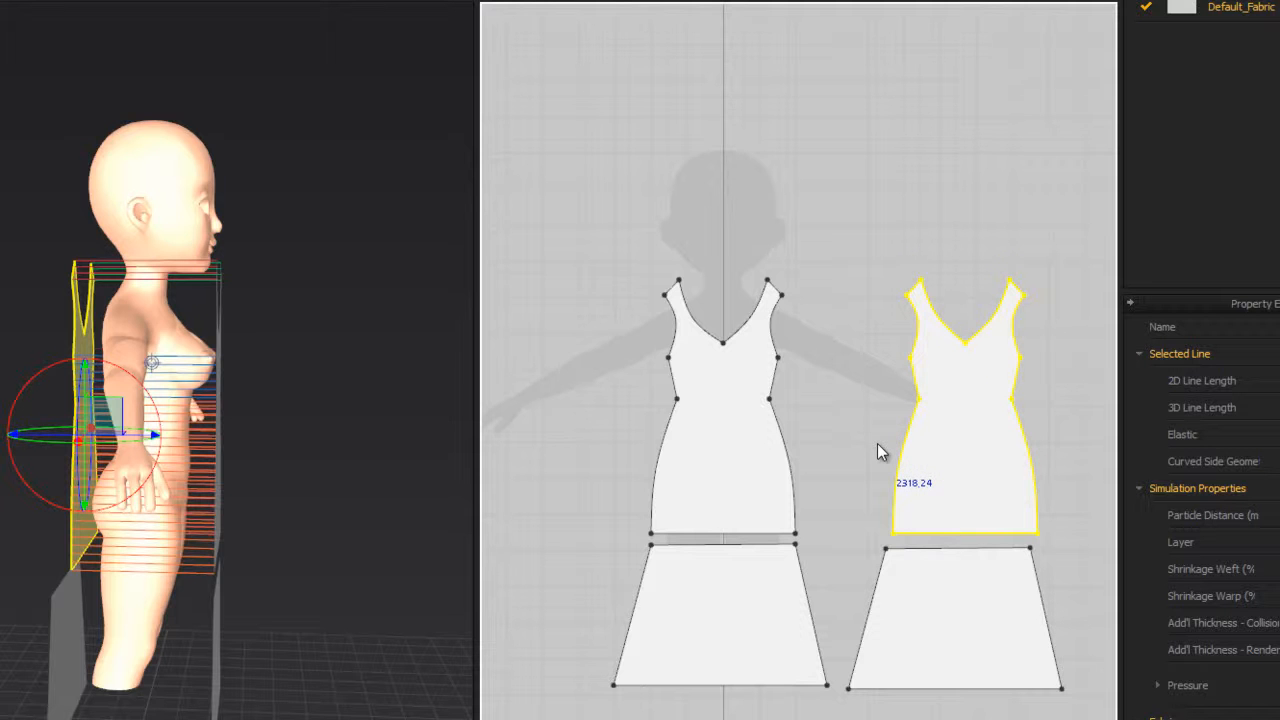
pyautogui.press('Left')
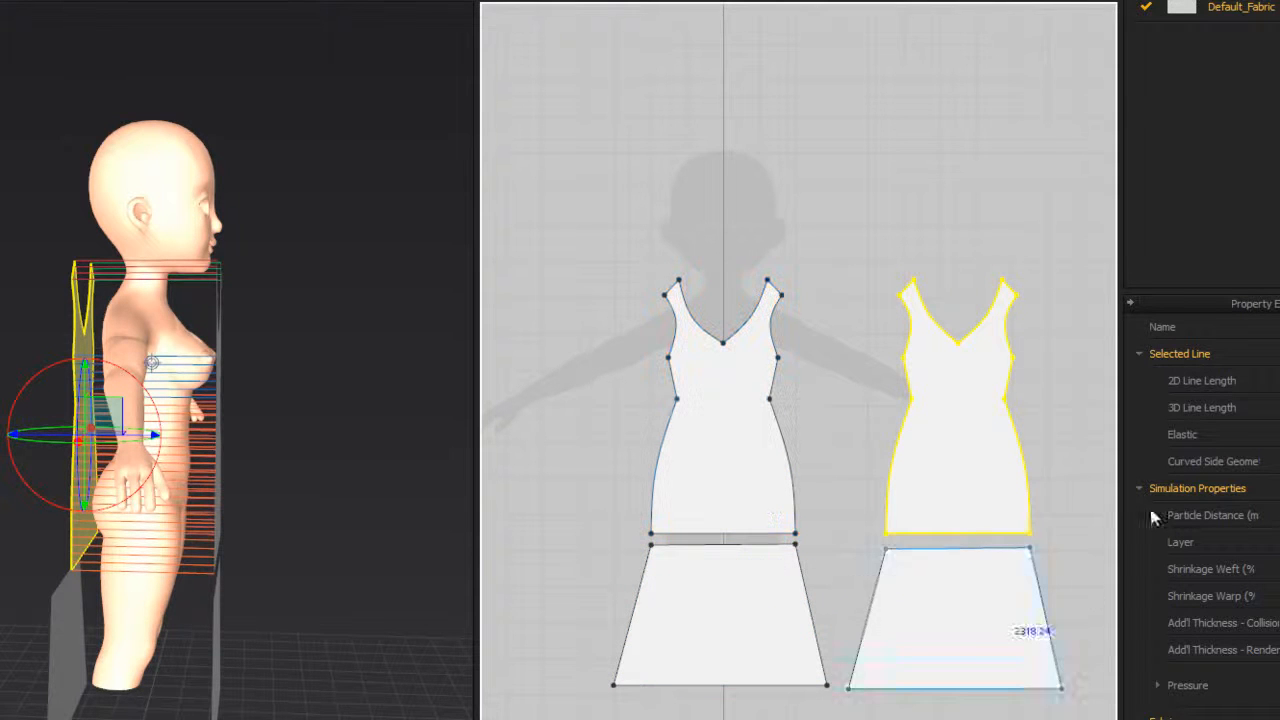
# Step: Sew the front dress hem to the front skirt piece's top edge and the back dress hem to the back skirt piece's top edge
pyautogui.click(549, 2)
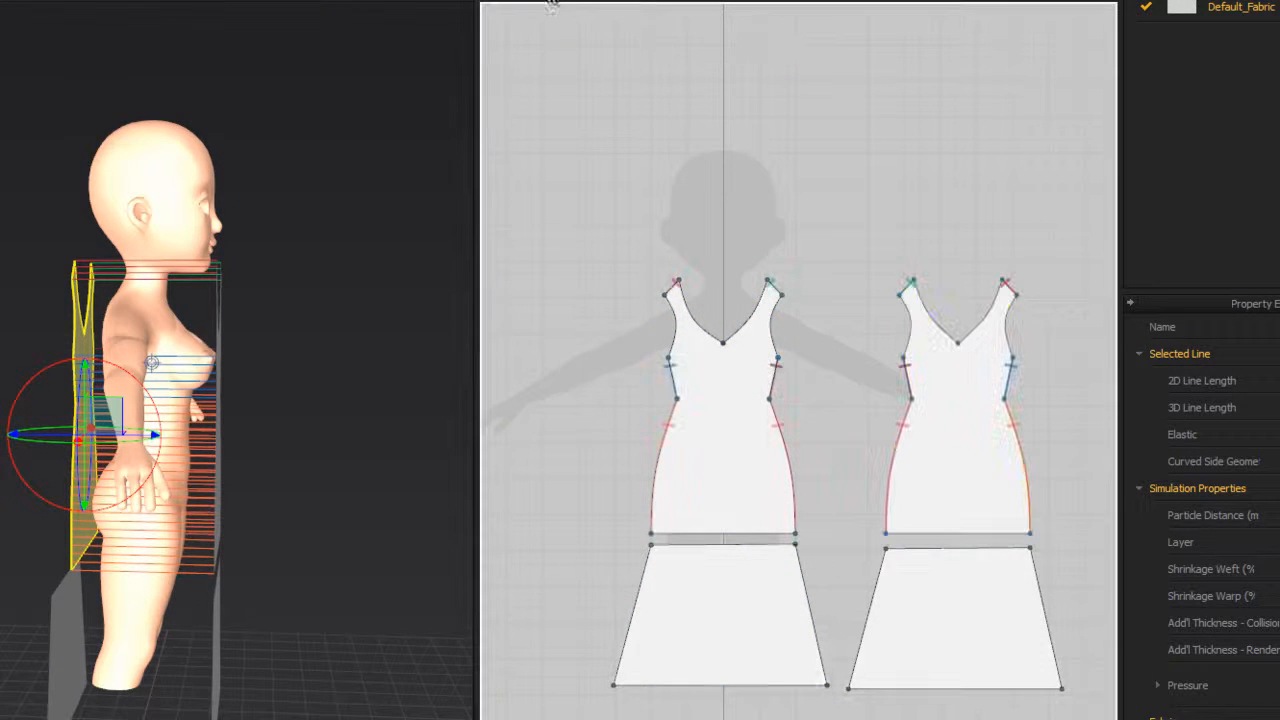
pyautogui.click(683, 537)
pyautogui.click(700, 558)
pyautogui.moveTo(320, 632); pyautogui.dragTo(234, 608, button='right')
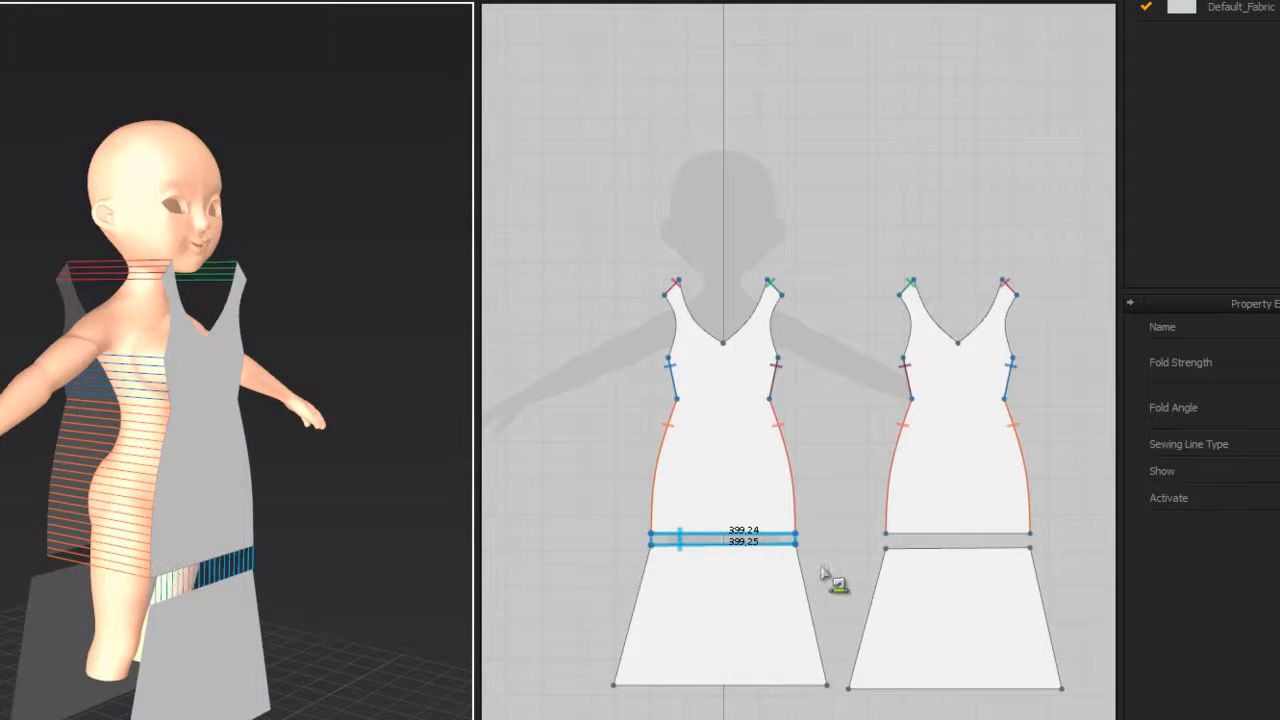
pyautogui.click(920, 545)
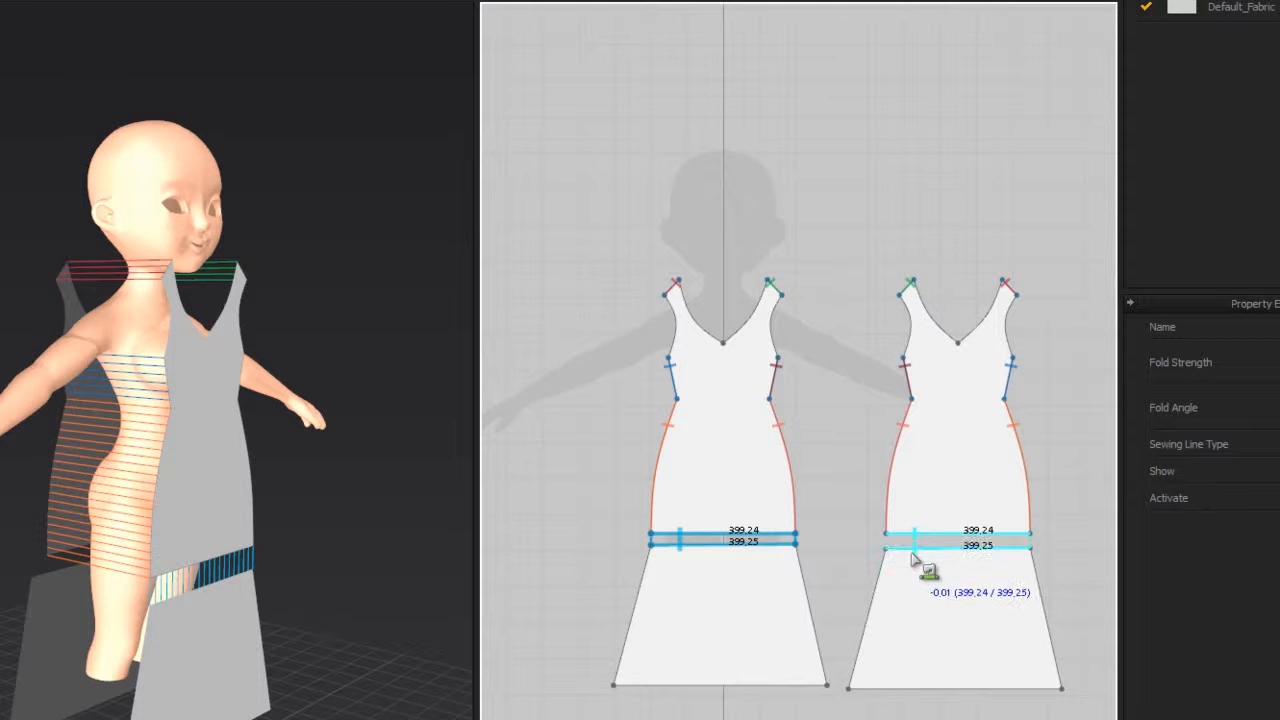
pyautogui.click(912, 552)
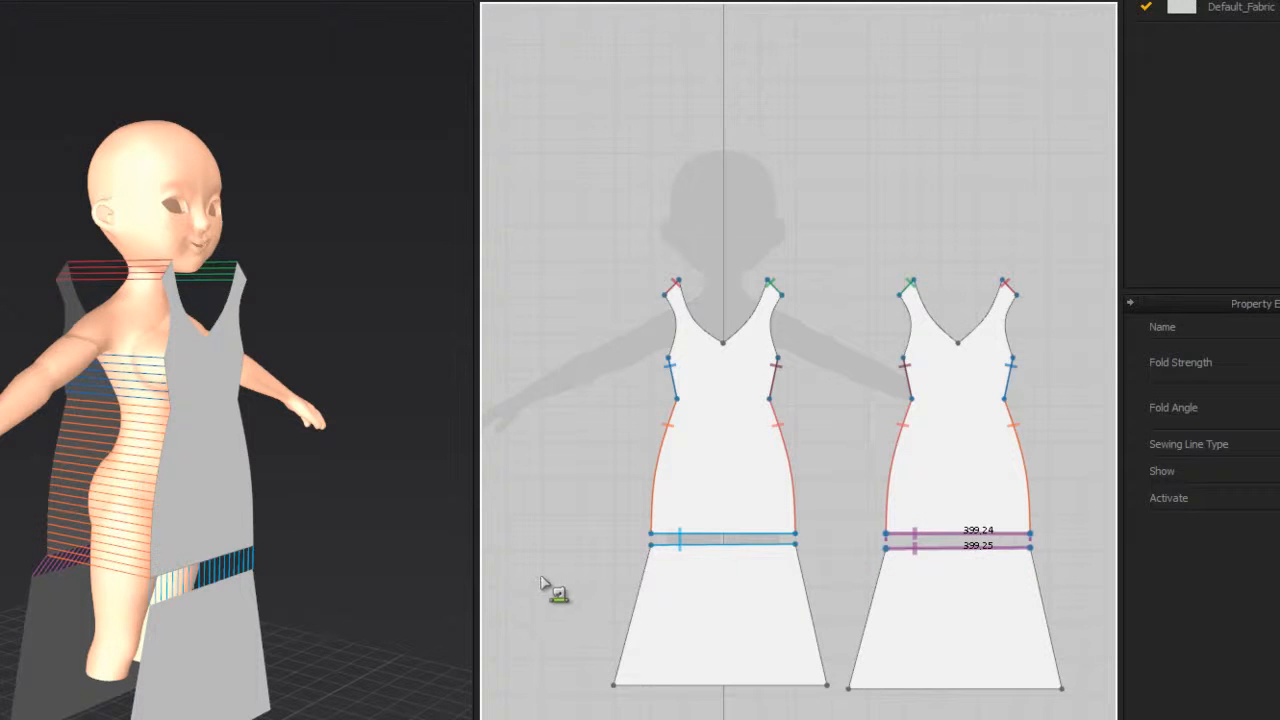
pyautogui.rightClick(604, 603)
pyautogui.press('Escape')
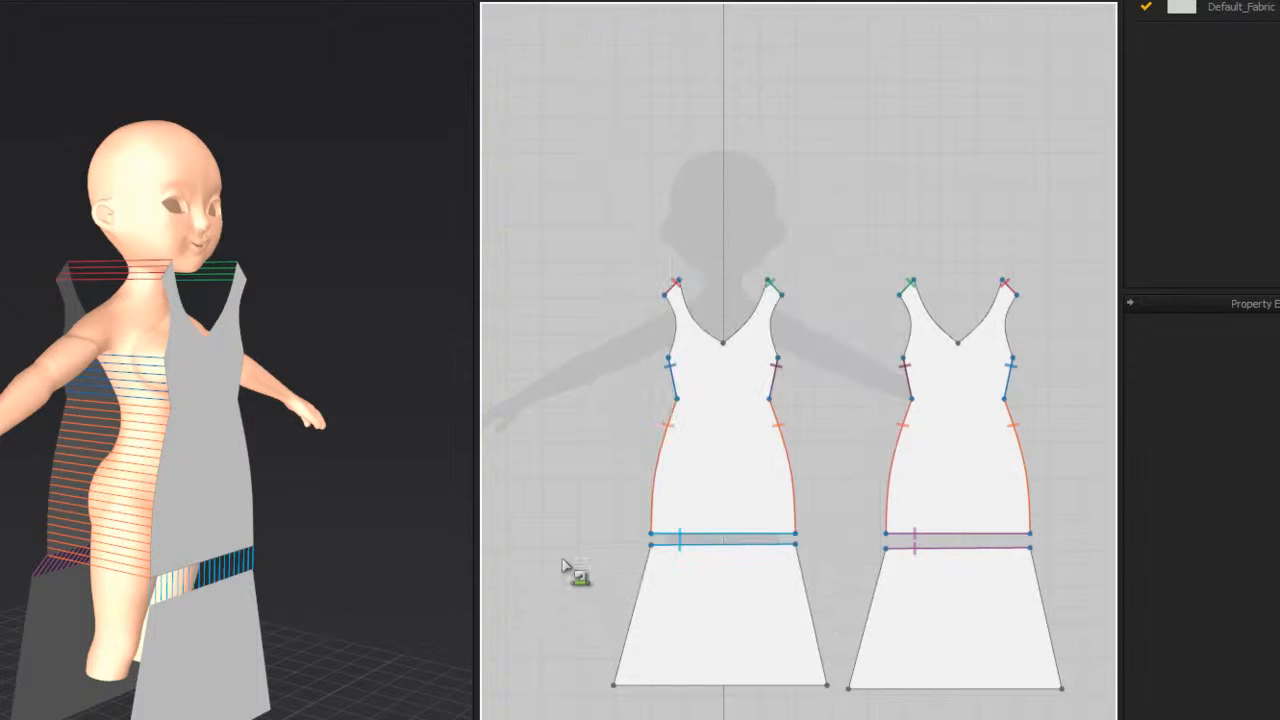
# Step: Sew the slanted side edges of the front skirt piece to the matching side edges of the back skirt piece
pyautogui.click(644, 576)
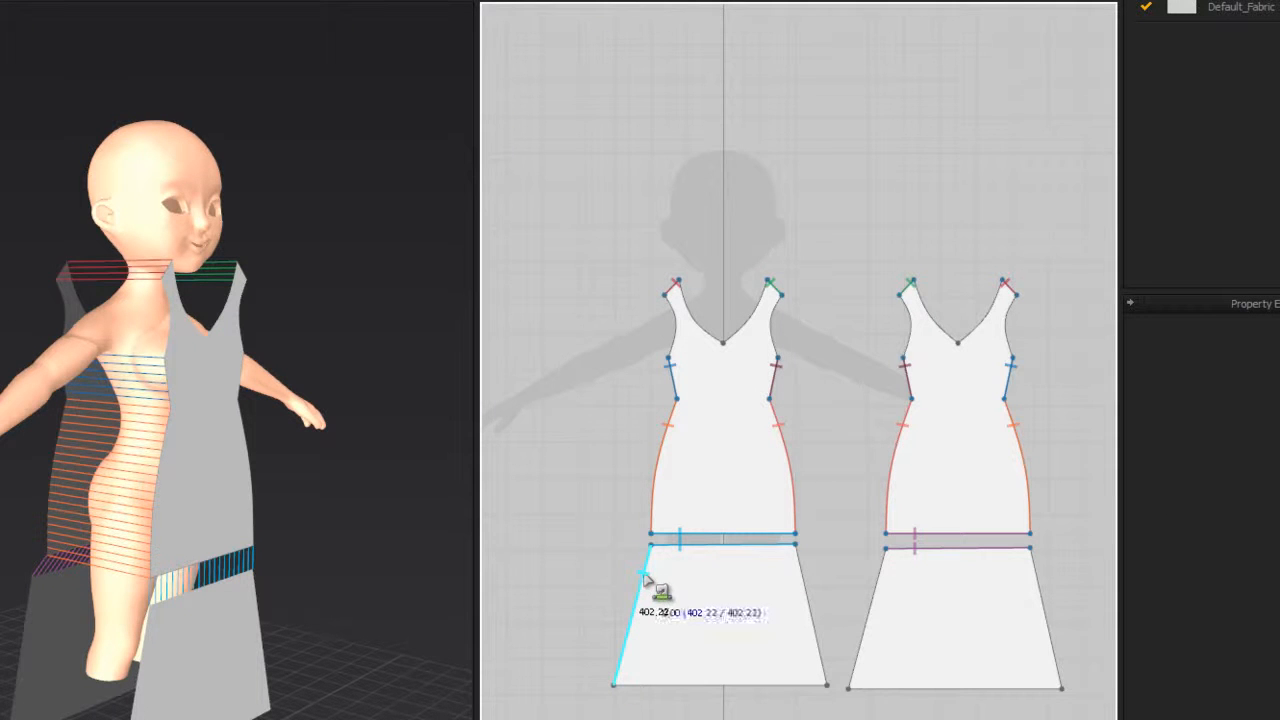
pyautogui.click(1040, 582)
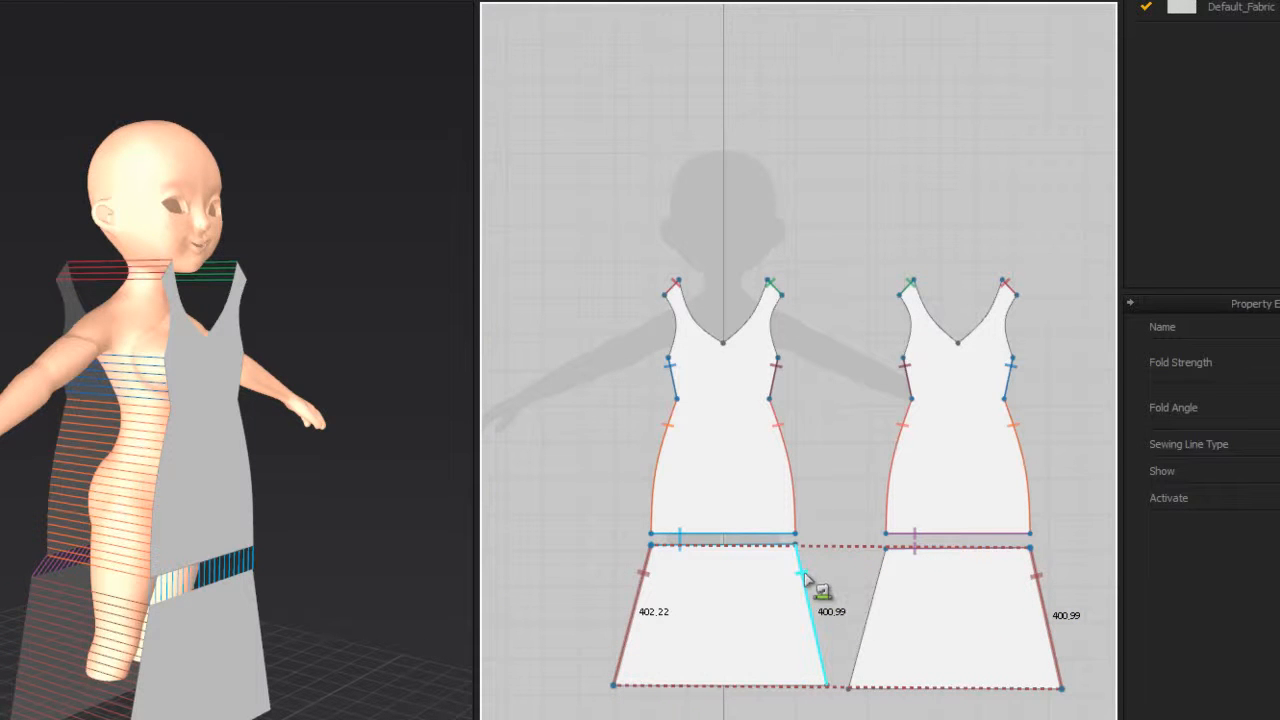
pyautogui.click(880, 580)
pyautogui.moveTo(402, 566); pyautogui.dragTo(387, 587, button='right')
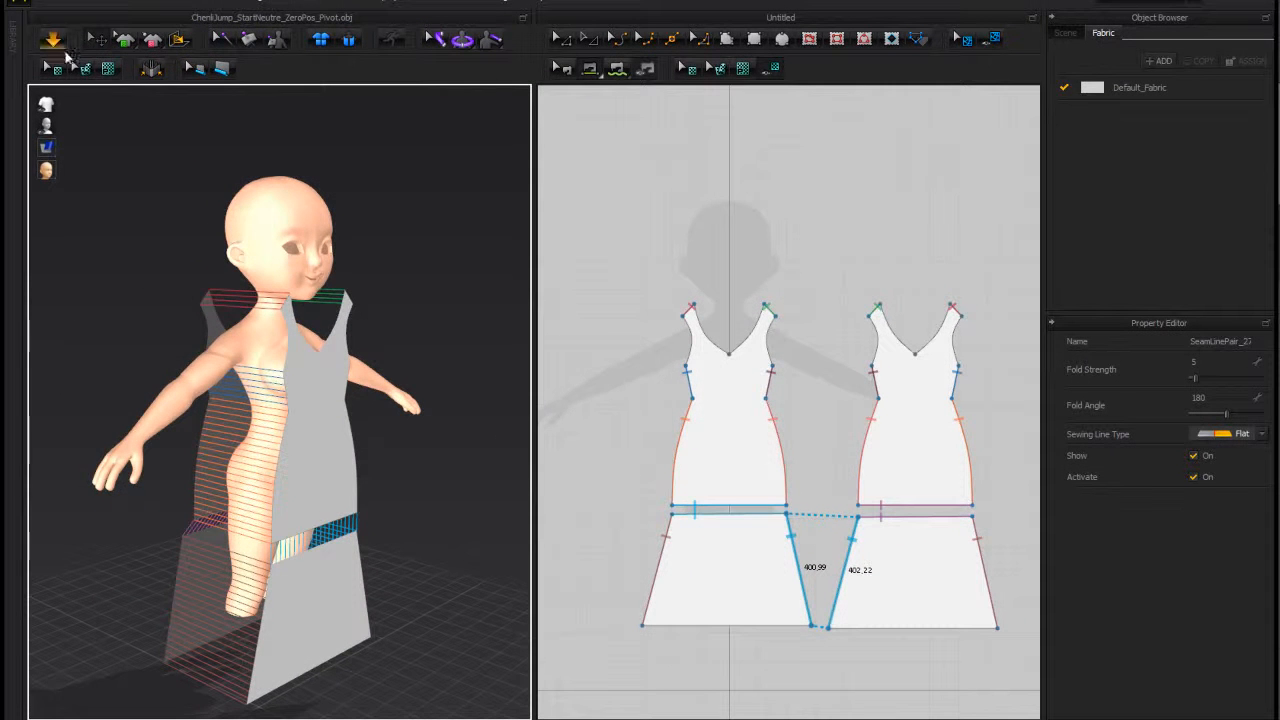
# Step: Simulate the garment so the sewn dress and skirt drape on the avatar, and inspect the fit from several angles
pyautogui.click(52, 40)
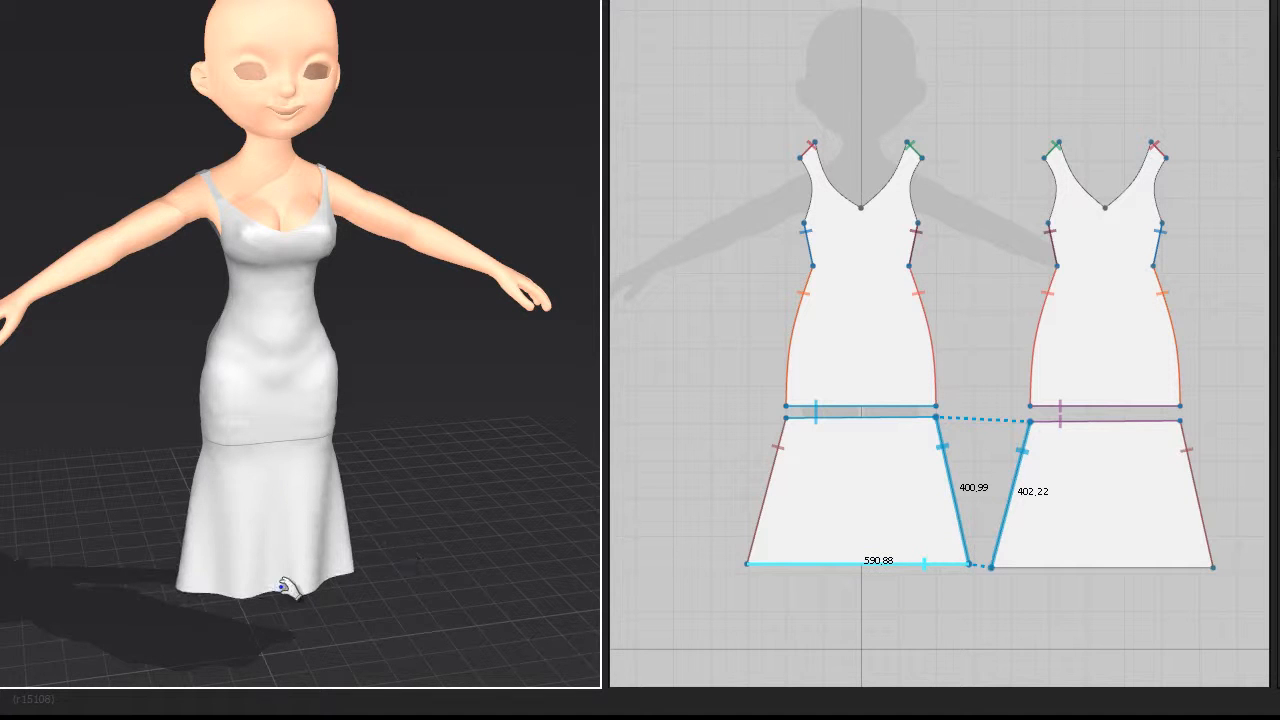
pyautogui.moveTo(76, 500); pyautogui.dragTo(293, 457, button='right')
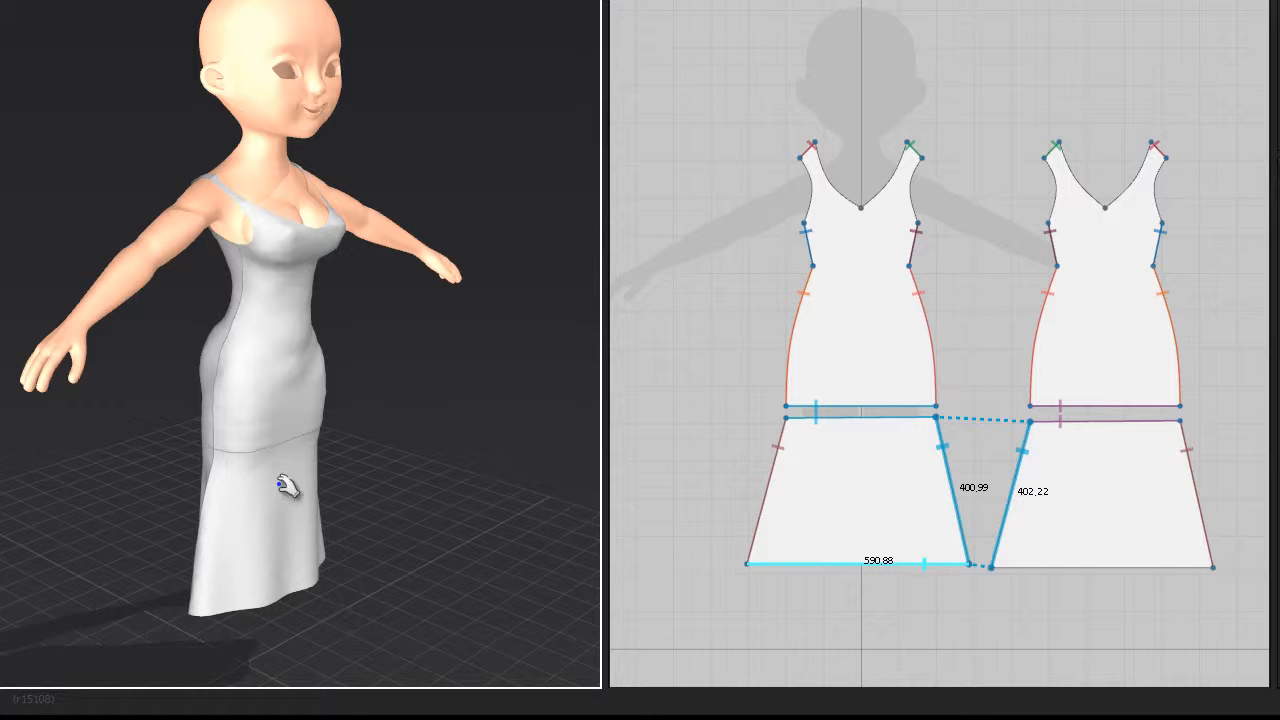
pyautogui.moveTo(22, 468); pyautogui.dragTo(250, 515, button='right')
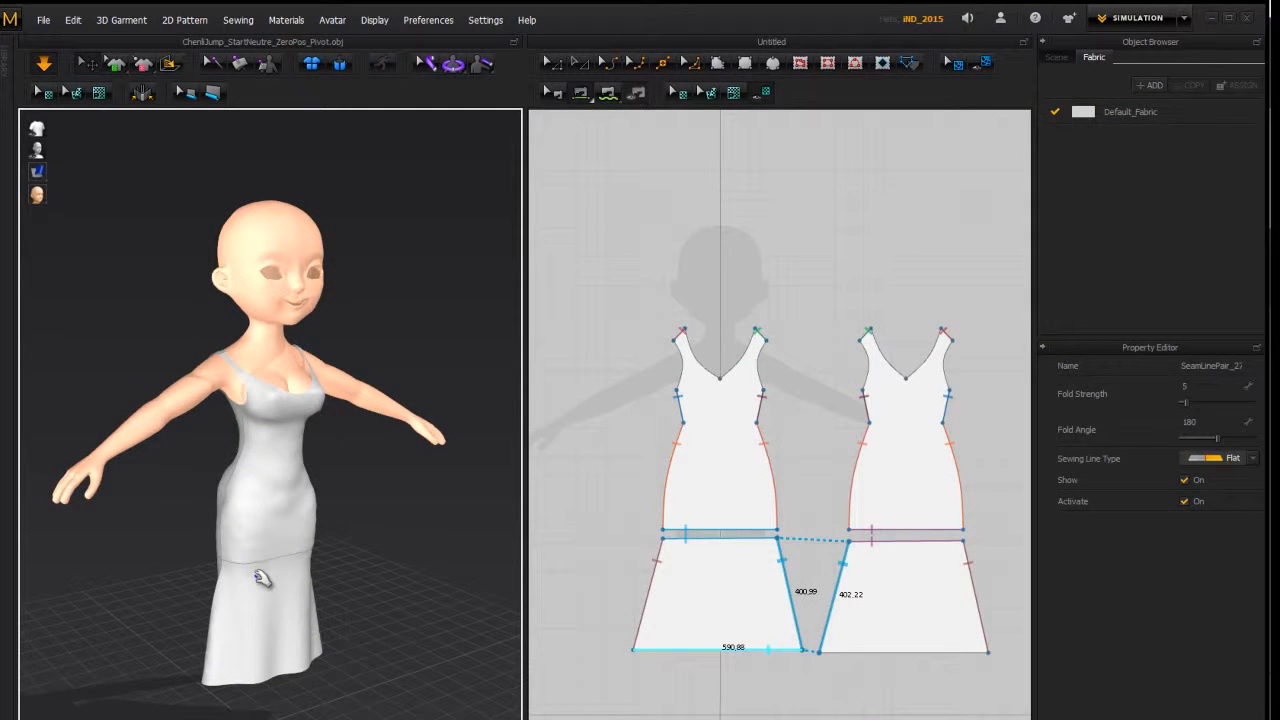
pyautogui.moveTo(216, 522); pyautogui.dragTo(150, 572, button='right')
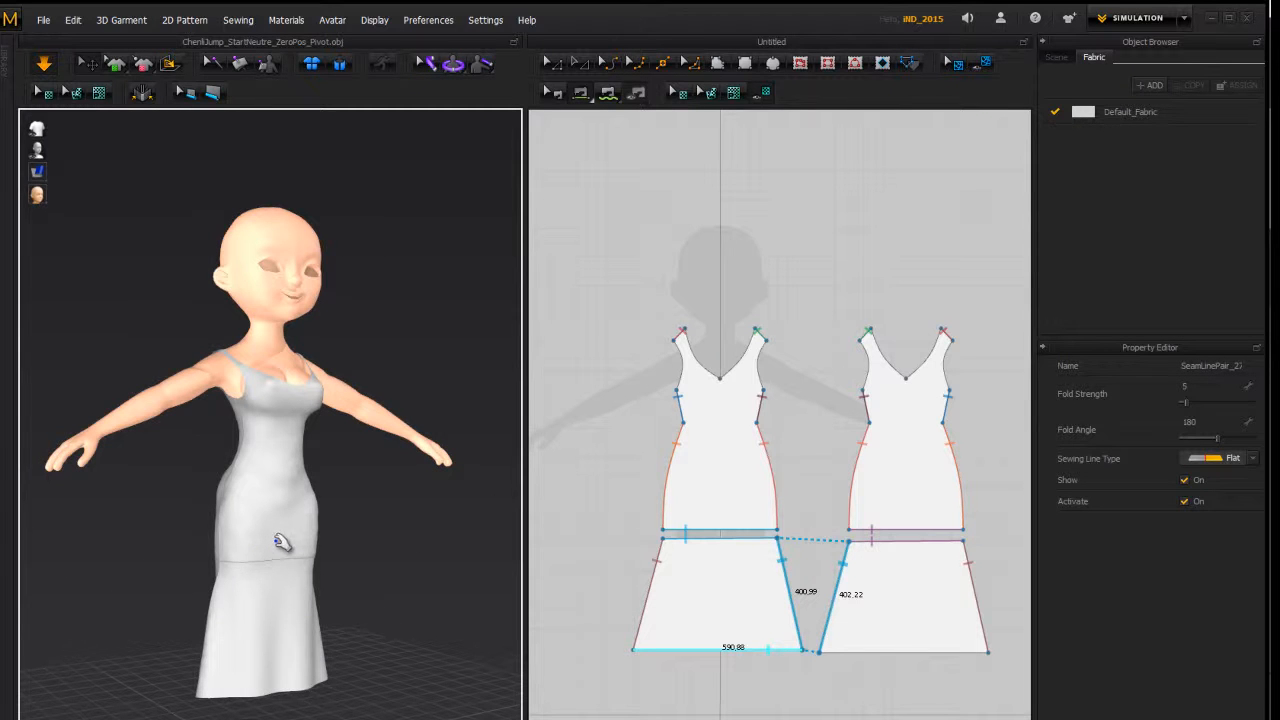
pyautogui.moveTo(366, 520); pyautogui.dragTo(353, 540, button='right')
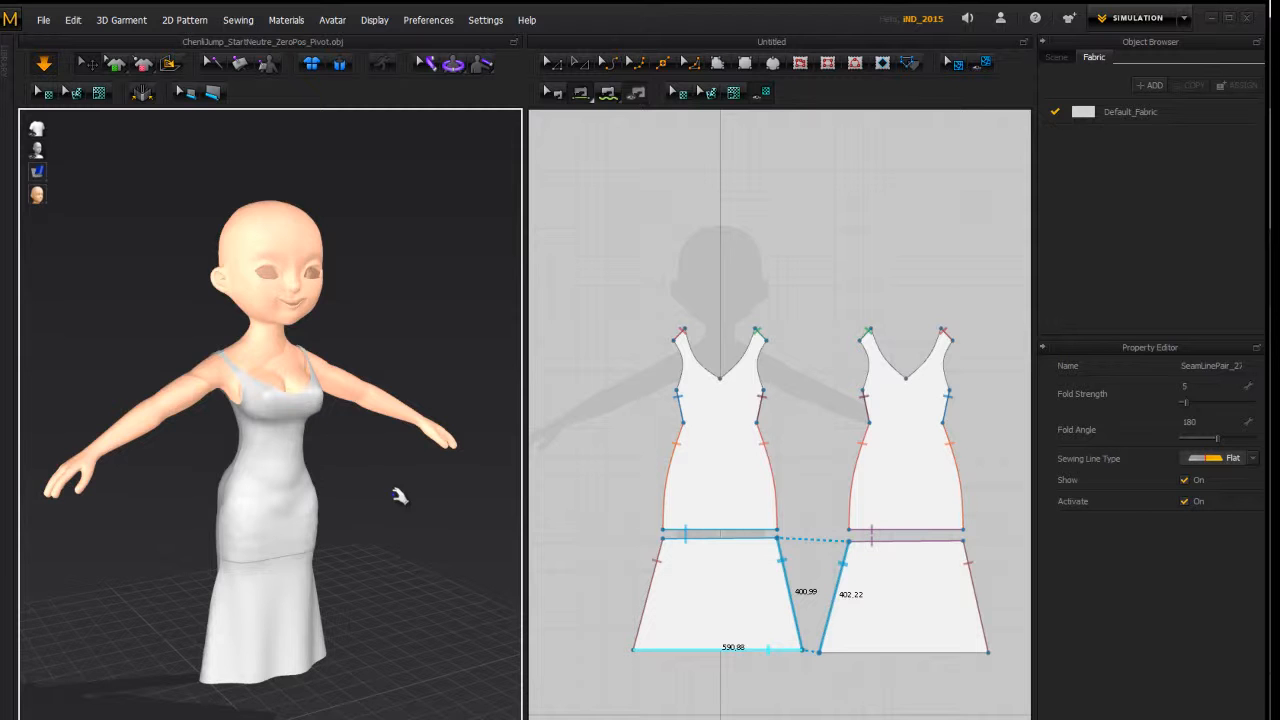
pyautogui.scroll(-5, 379, 486)
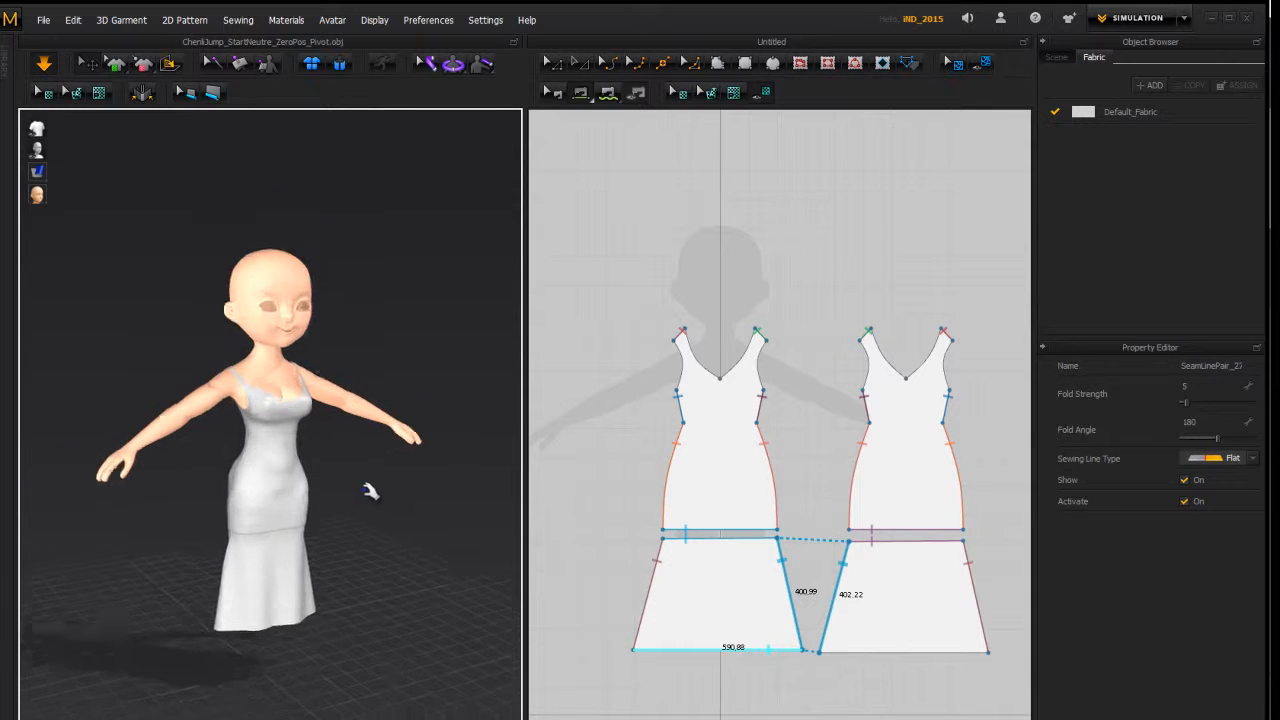
pyautogui.scroll(-2, 213, 566)
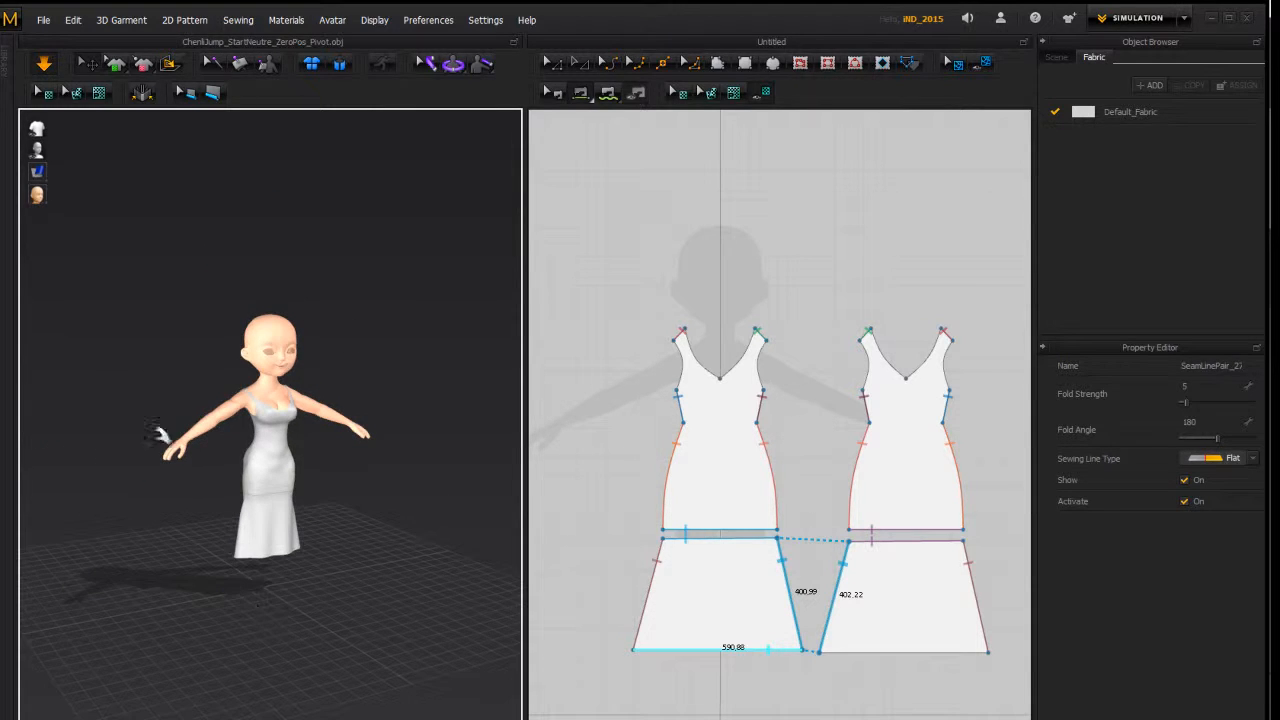
# Step: Import ChenliJump_StartAnime_new.obj as a morph target to move the avatar into the animation's starting pose
pyautogui.click(43, 20)
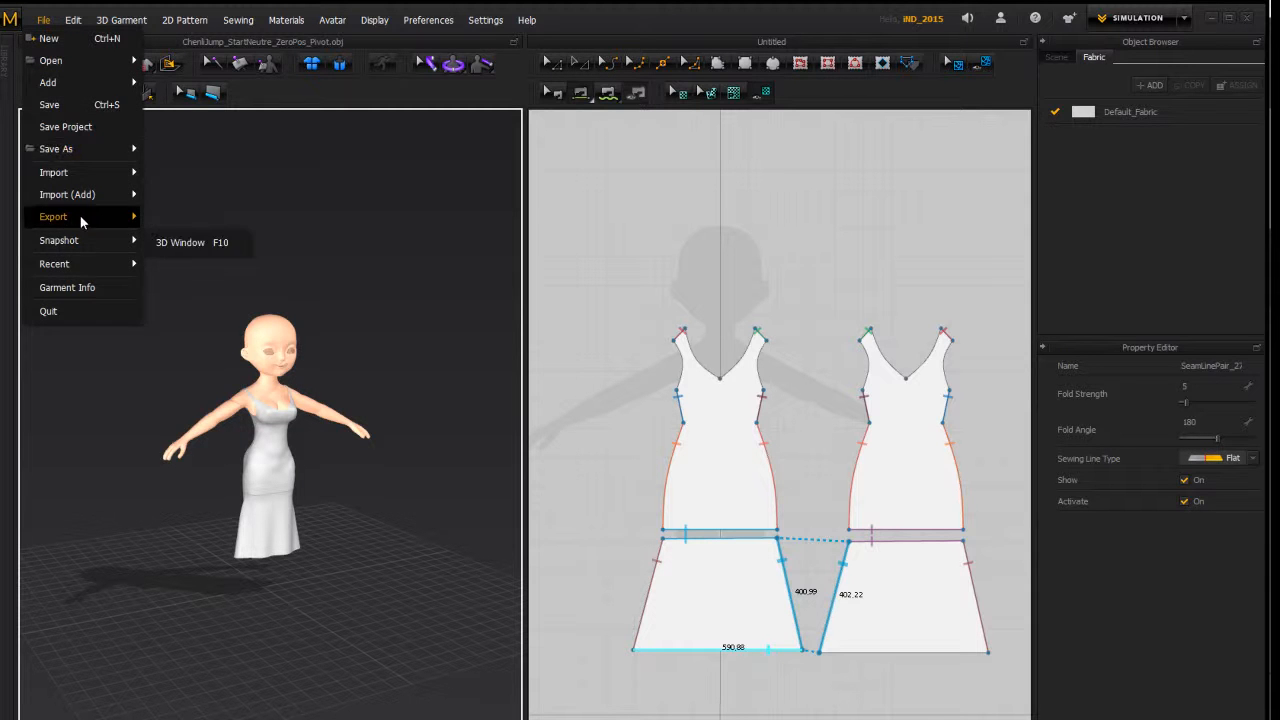
pyautogui.moveTo(86, 172)
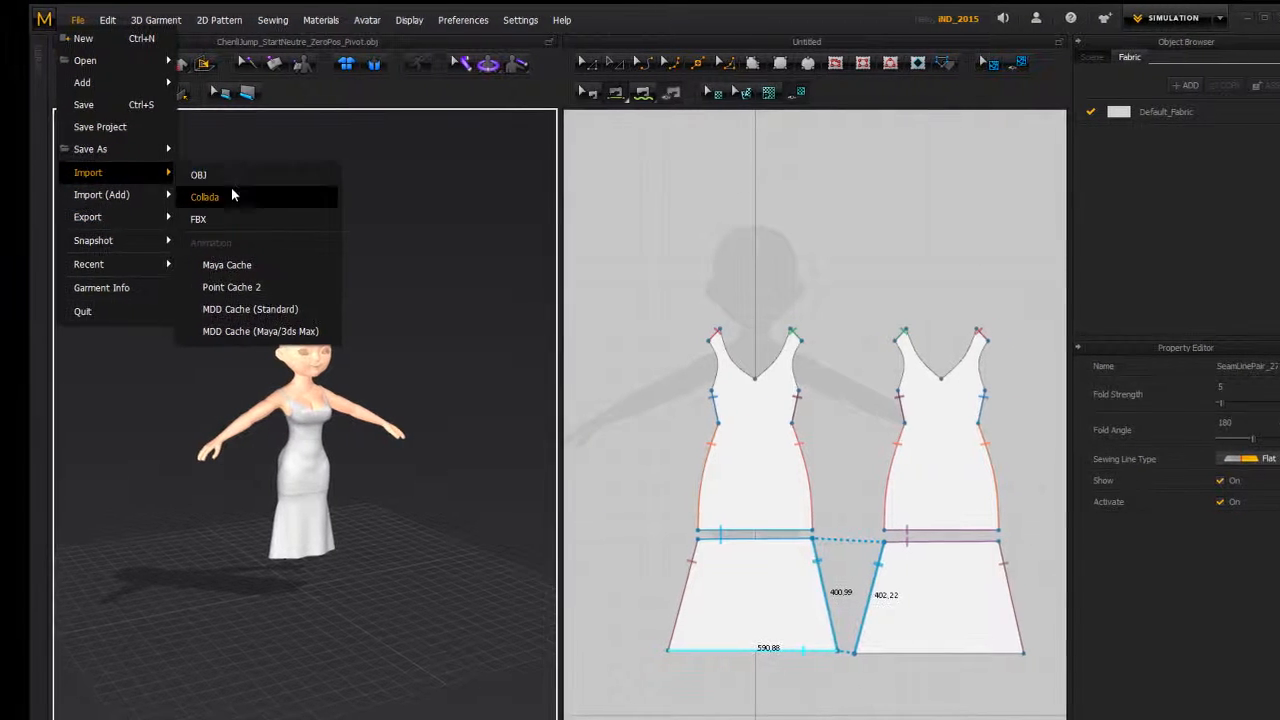
pyautogui.click(198, 175)
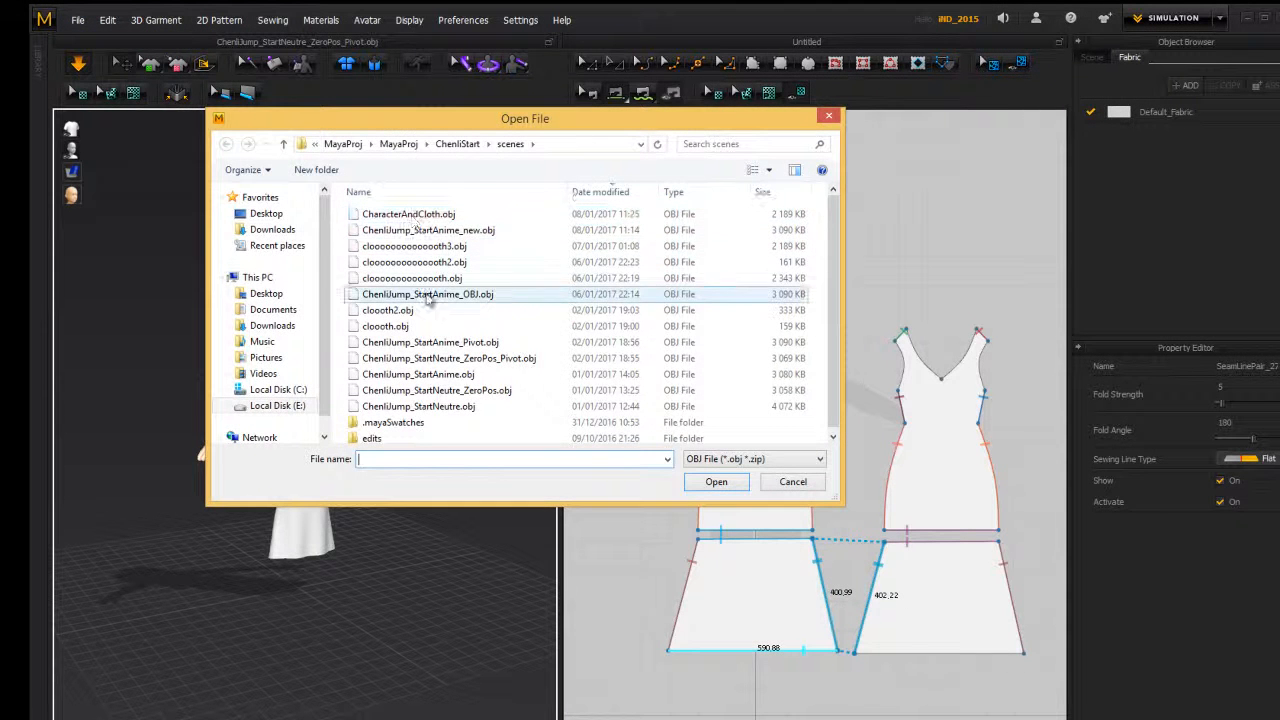
pyautogui.click(416, 231)
pyautogui.click(716, 482)
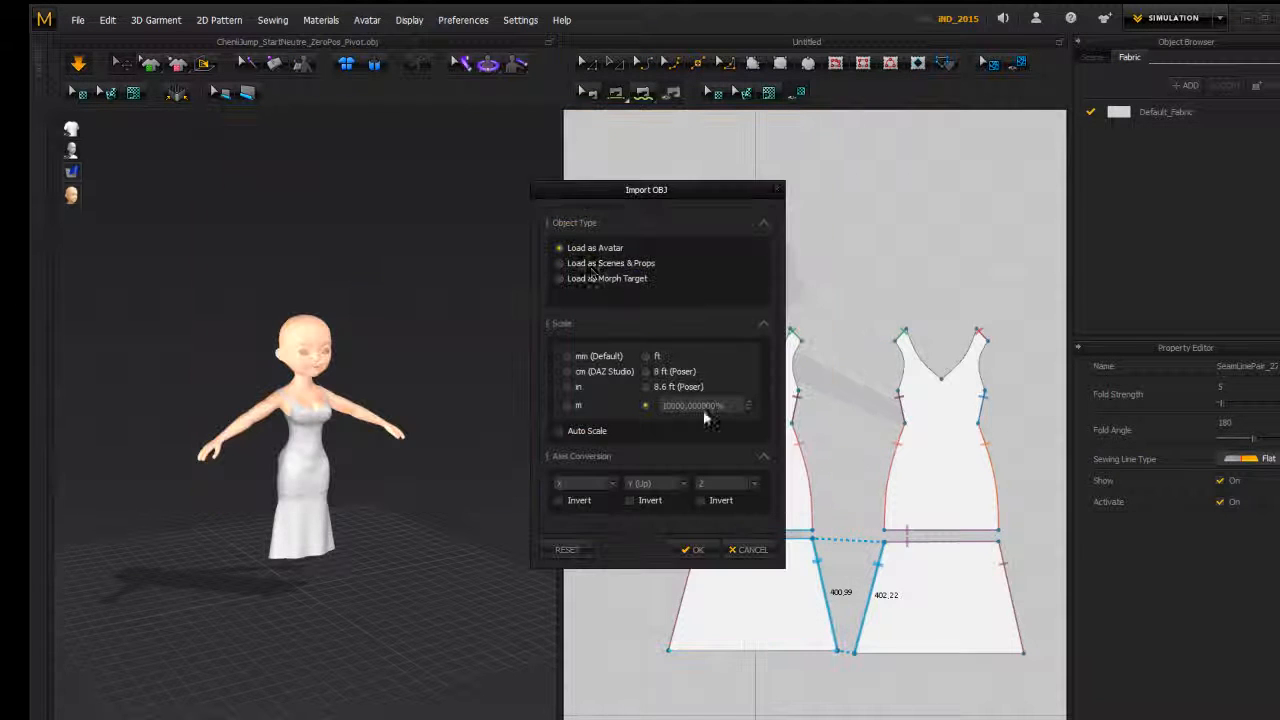
pyautogui.click(600, 279)
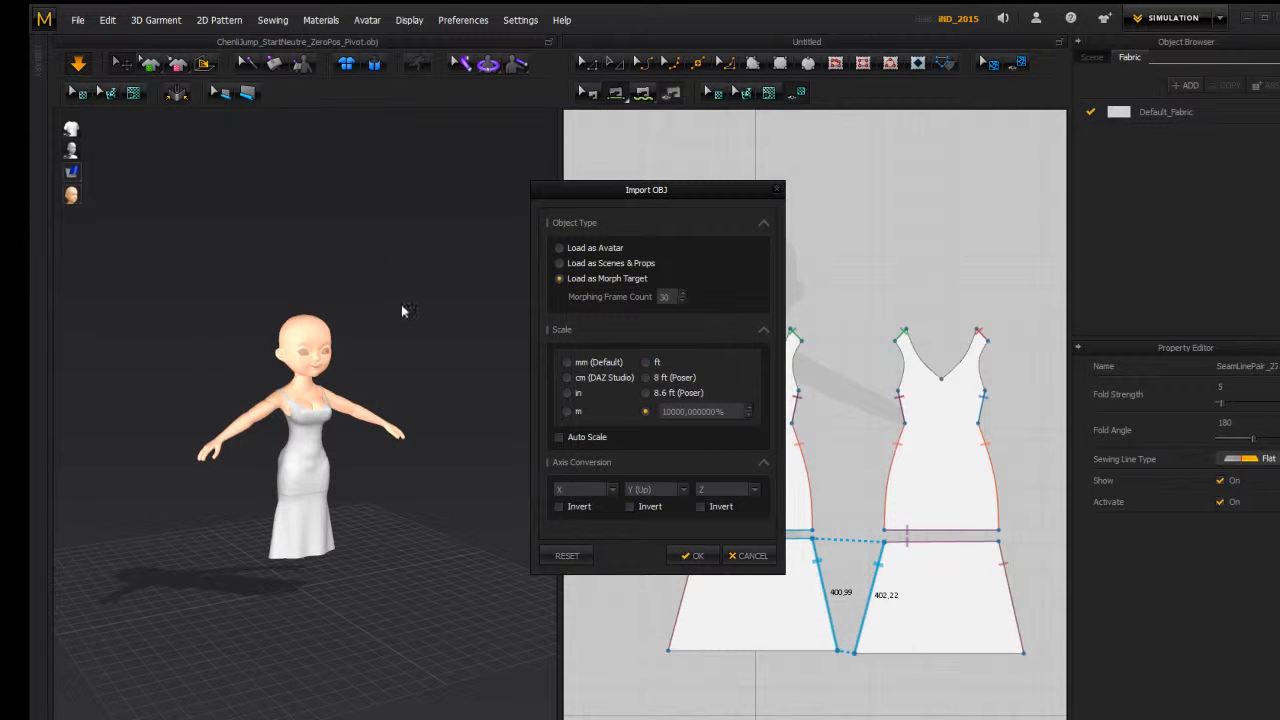
pyautogui.click(694, 555)
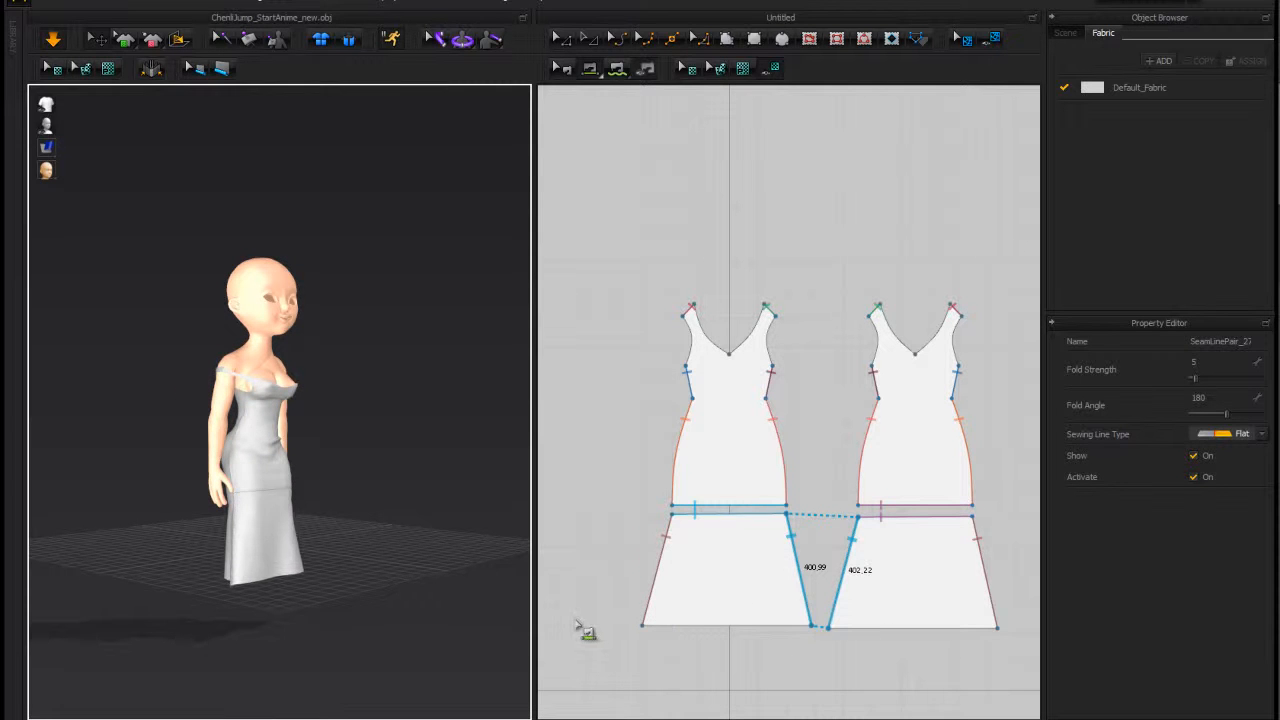
# Step: Pull the dress neckline and shoulder strap up onto the avatar's shoulder in the 3D view while the simulation runs
pyautogui.click(748, 626)
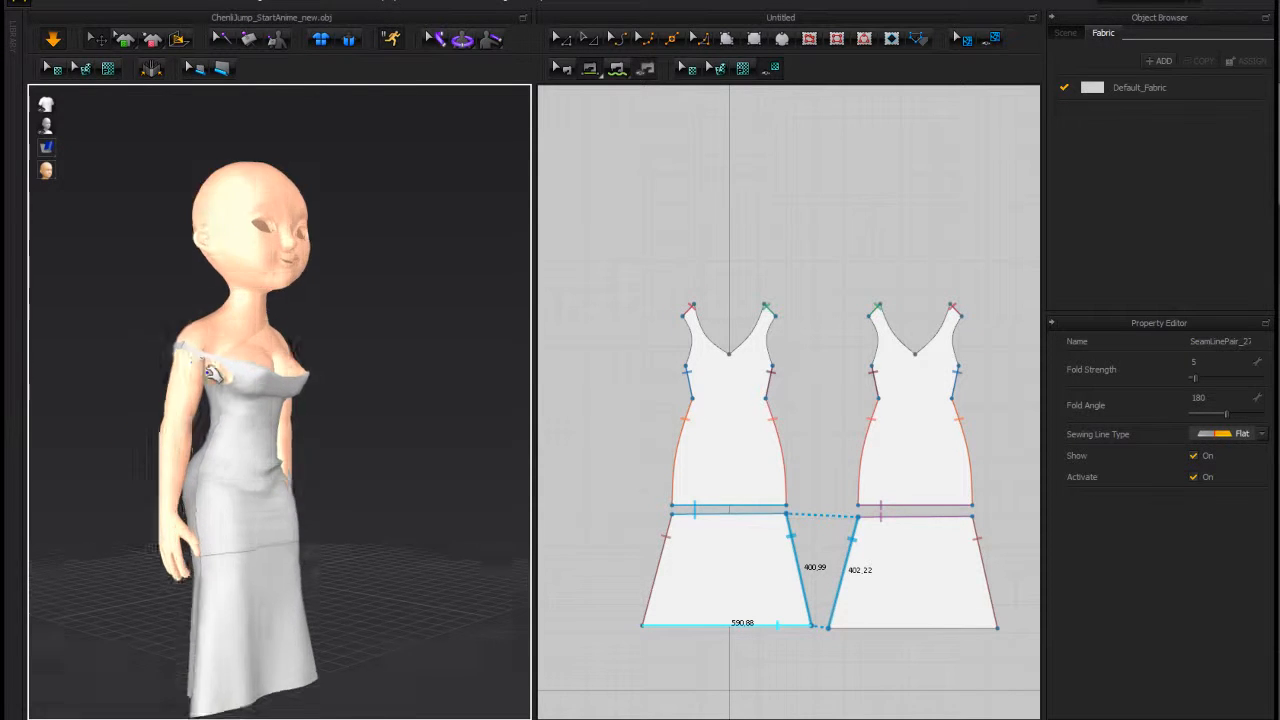
pyautogui.moveTo(205, 377); pyautogui.dragTo(222, 352)
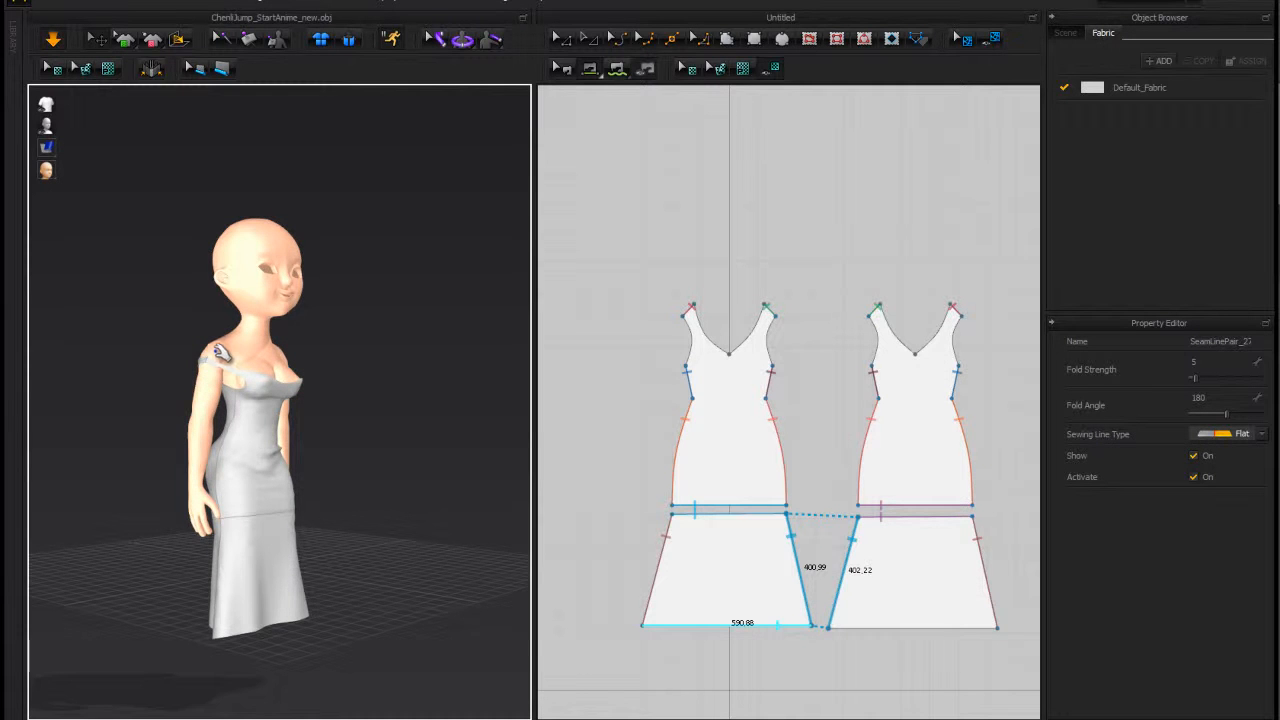
pyautogui.click(275, 383)
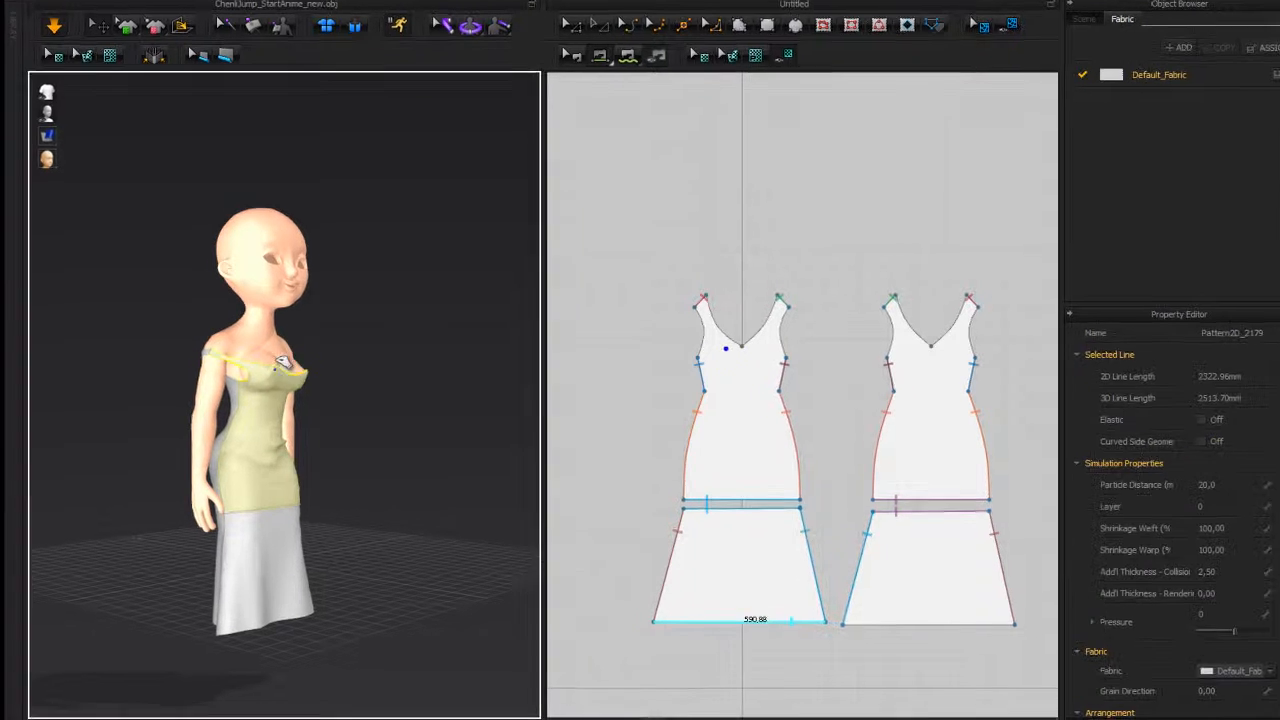
pyautogui.moveTo(368, 192); pyautogui.dragTo(378, 164)
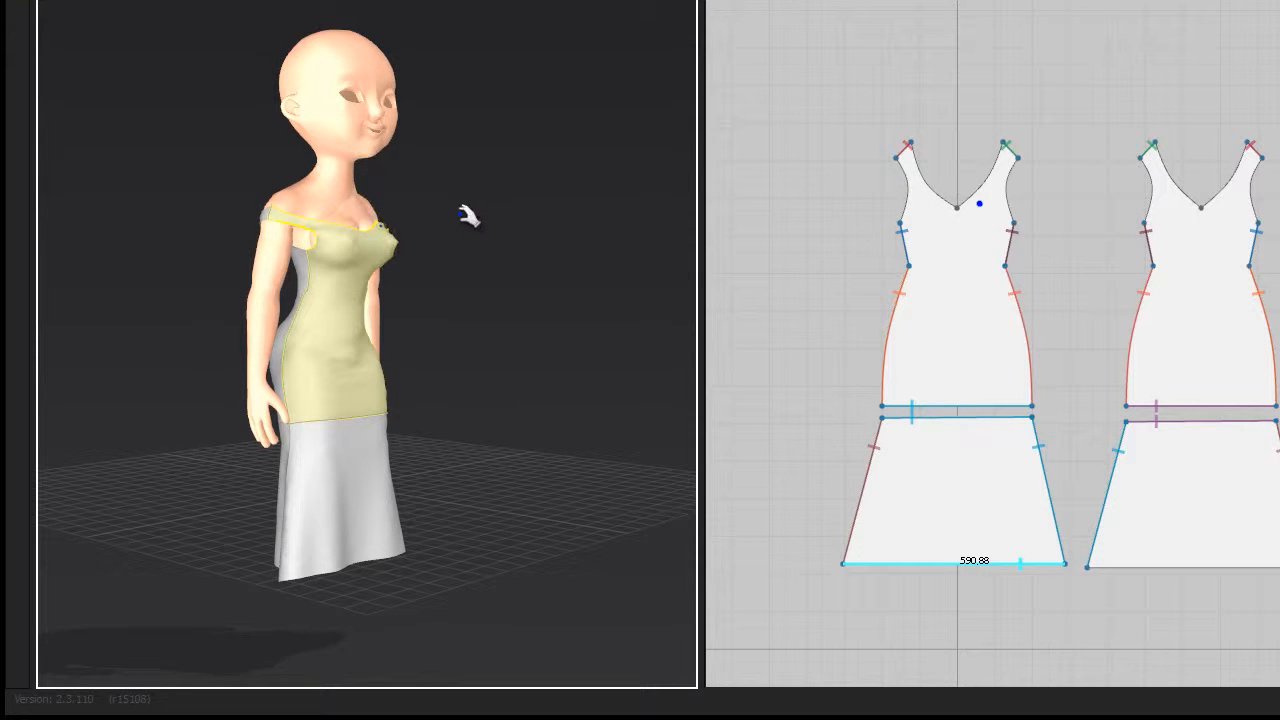
pyautogui.moveTo(478, 235); pyautogui.dragTo(277, 360, button='right')
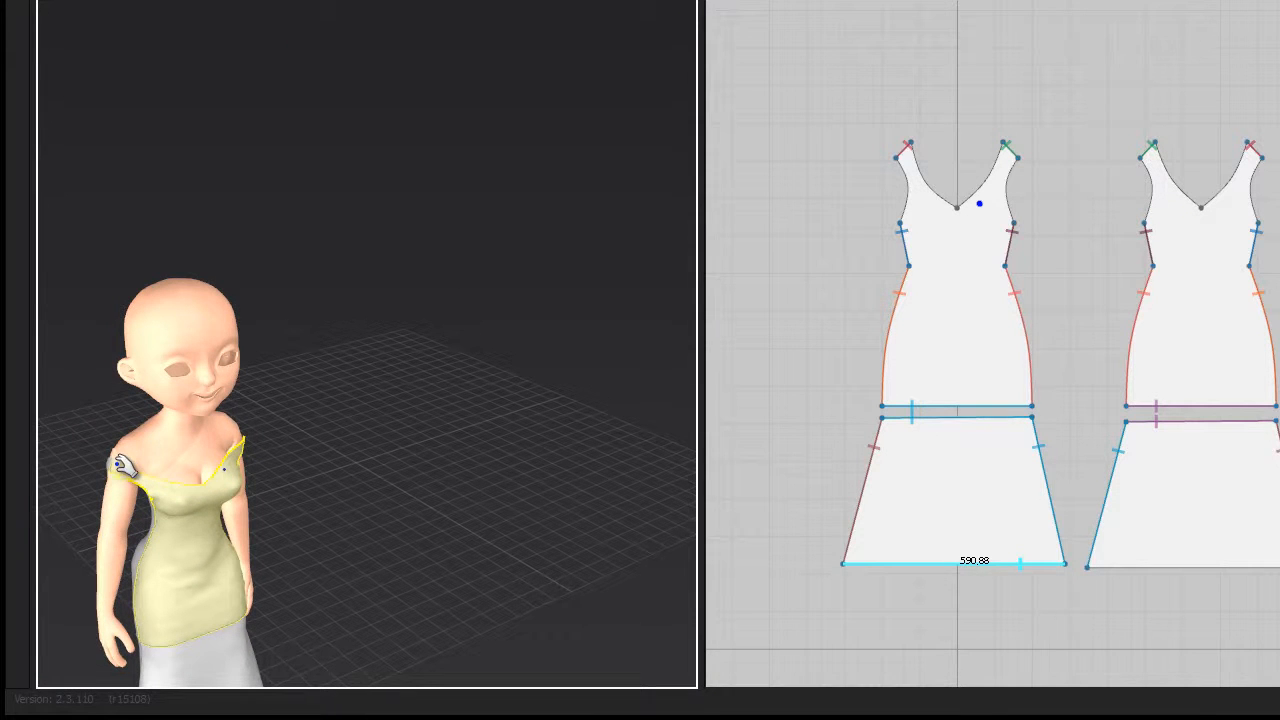
pyautogui.moveTo(120, 465); pyautogui.dragTo(150, 430)
pyautogui.moveTo(318, 447); pyautogui.dragTo(309, 521, button='right')
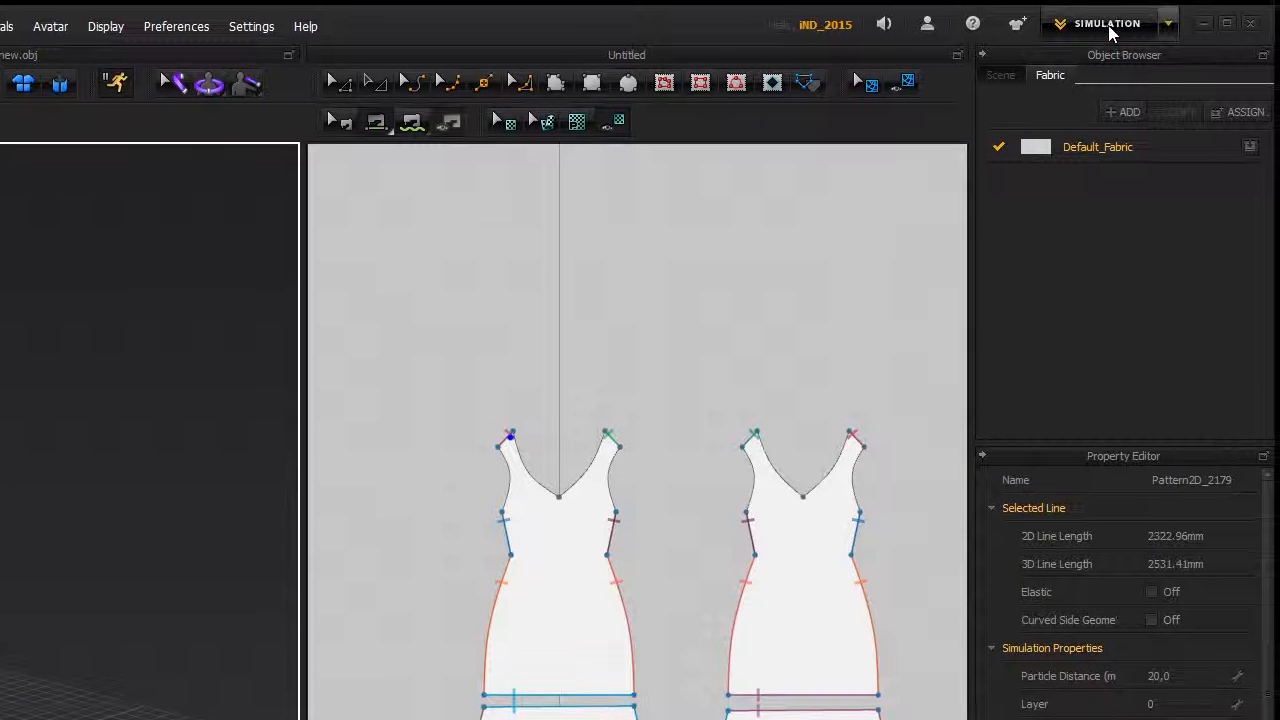
pyautogui.click(1109, 23)
pyautogui.click(1104, 98)
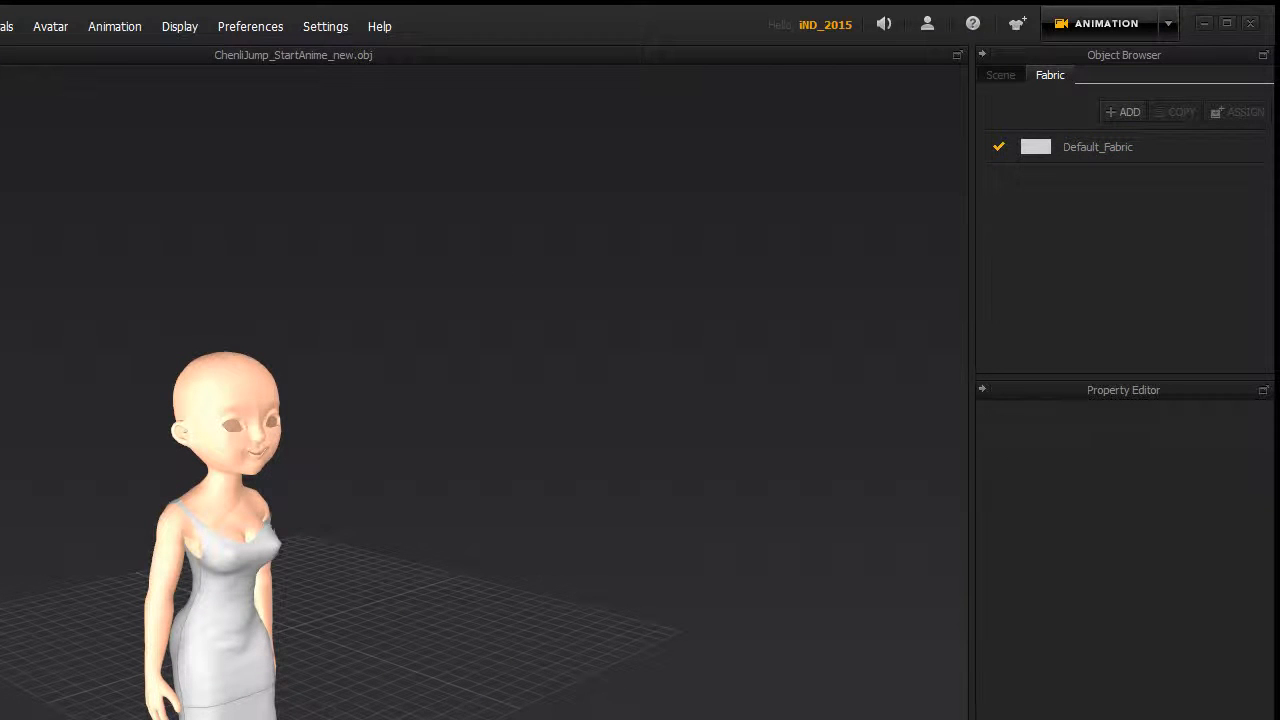
pyautogui.click(70, 27)
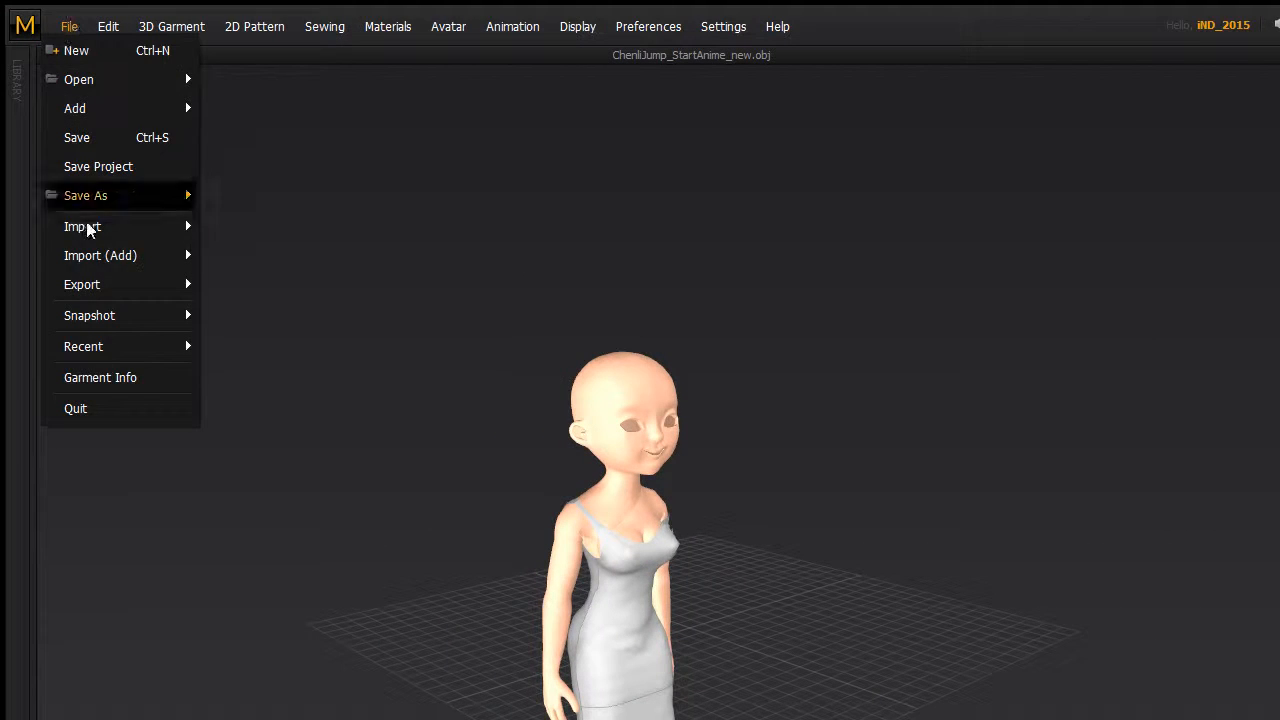
pyautogui.moveTo(100, 232)
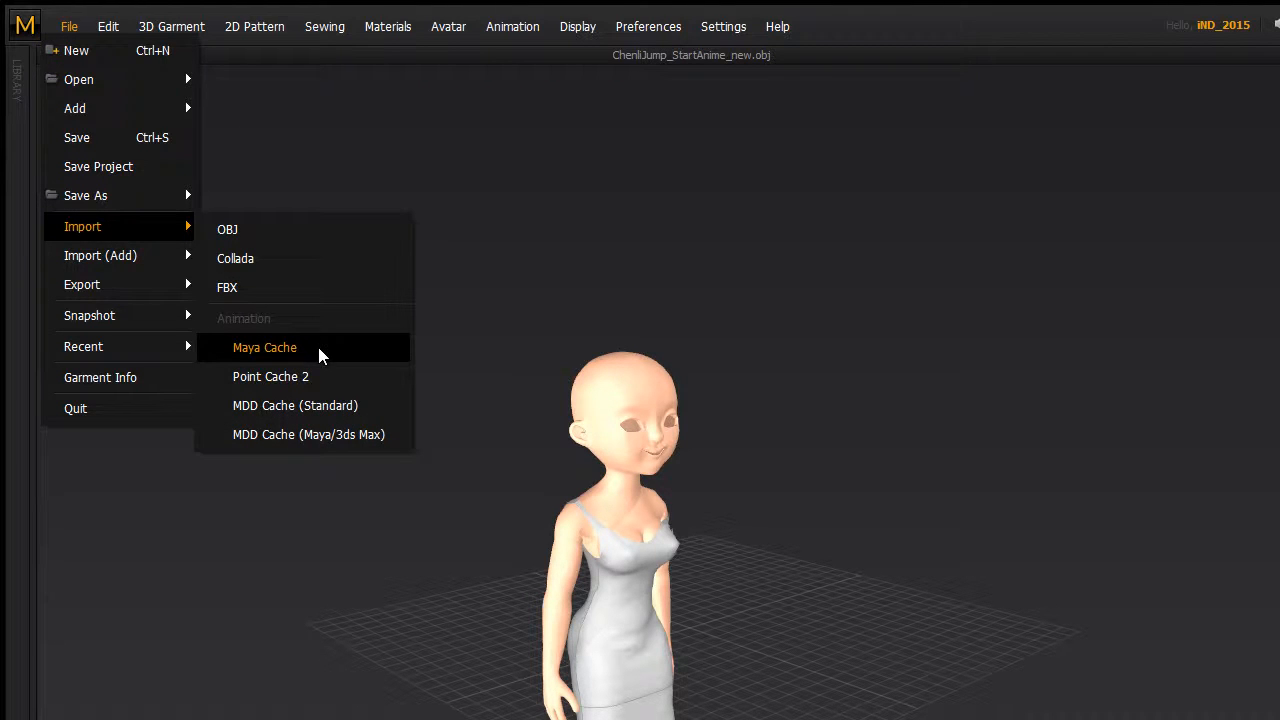
pyautogui.click(827, 25)
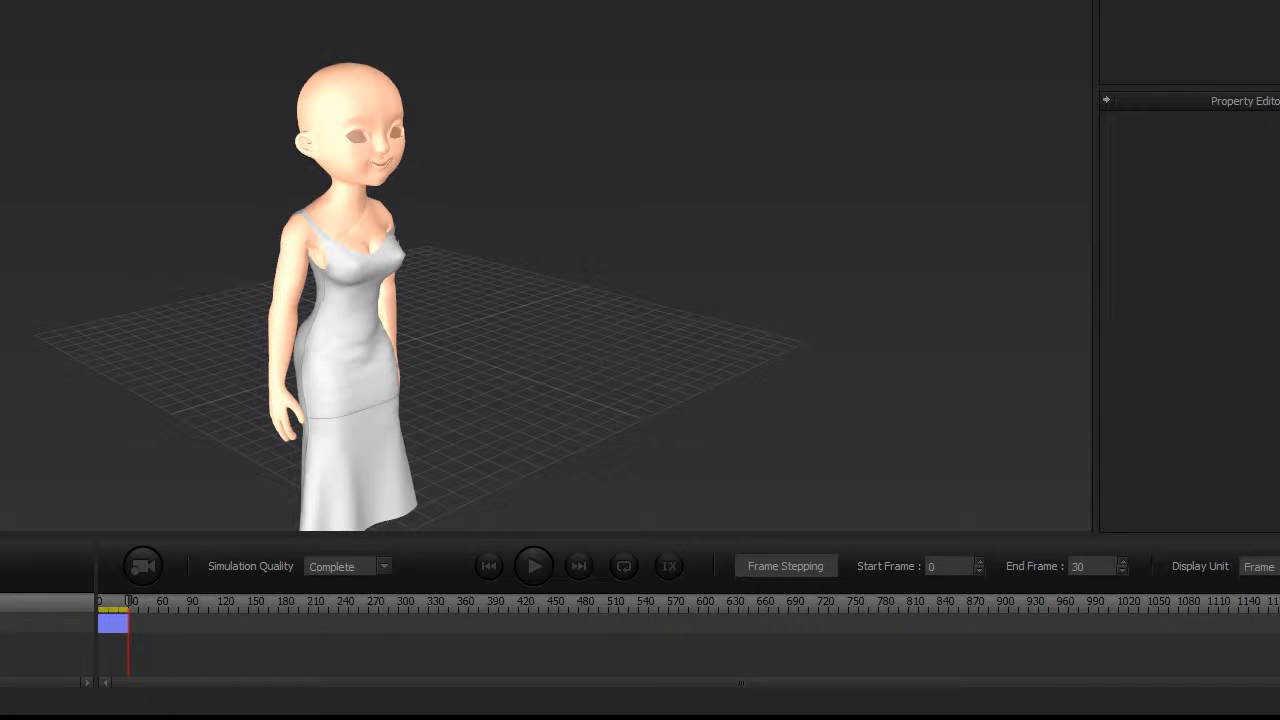
pyautogui.click(1175, 18)
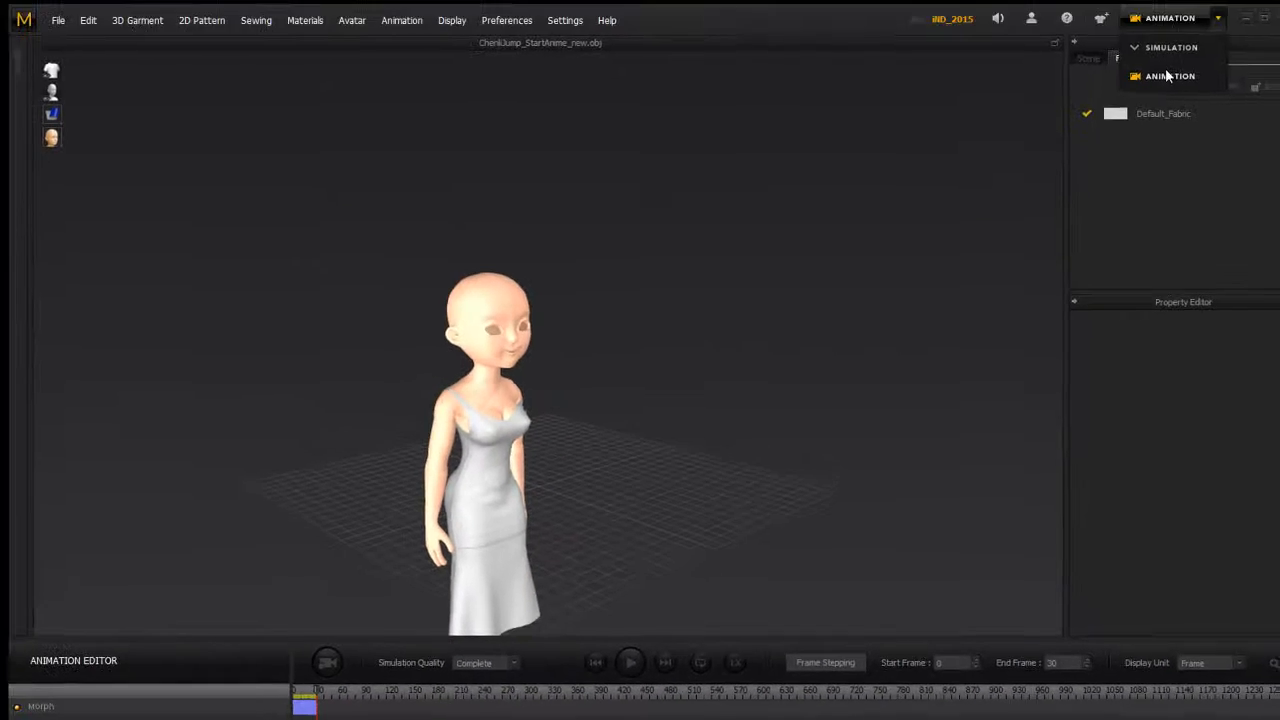
pyautogui.click(1171, 48)
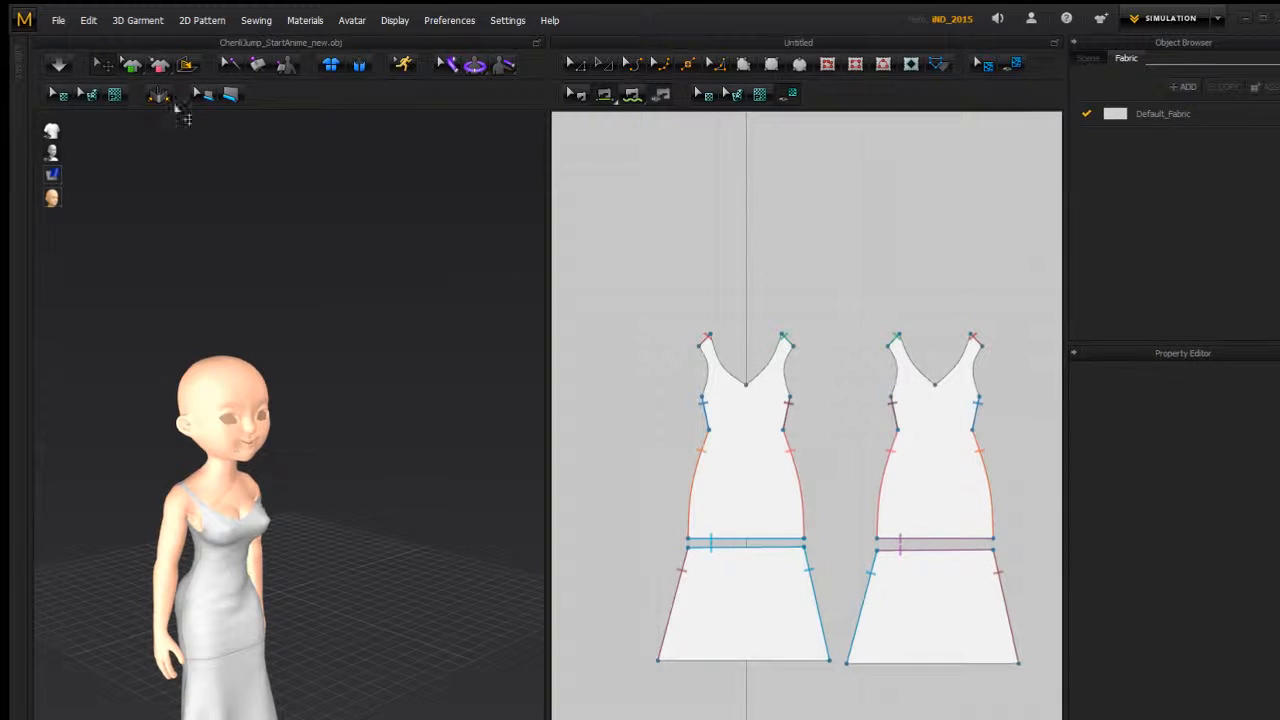
# Step: Import ChenliJump_StartAnime_new.obj as an avatar at 10000% scale and check how the dress sits on it
pyautogui.click(58, 20)
pyautogui.moveTo(86, 196)
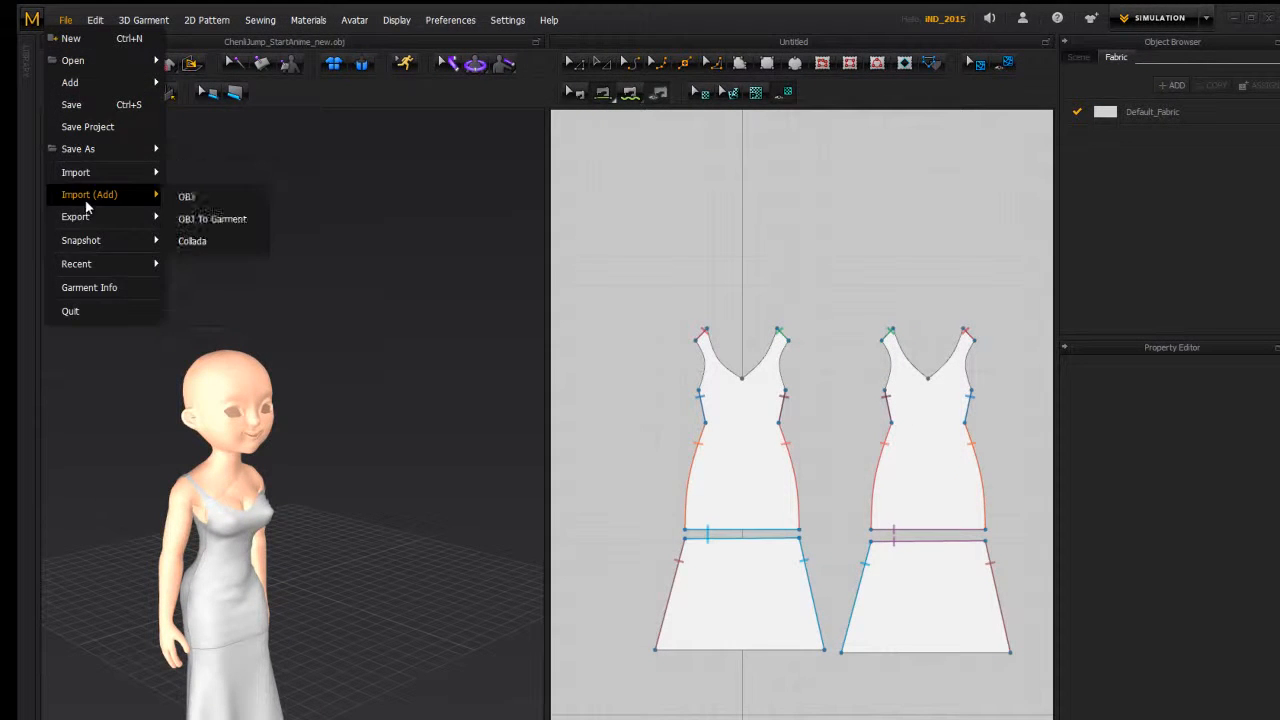
pyautogui.moveTo(88, 174)
pyautogui.click(226, 177)
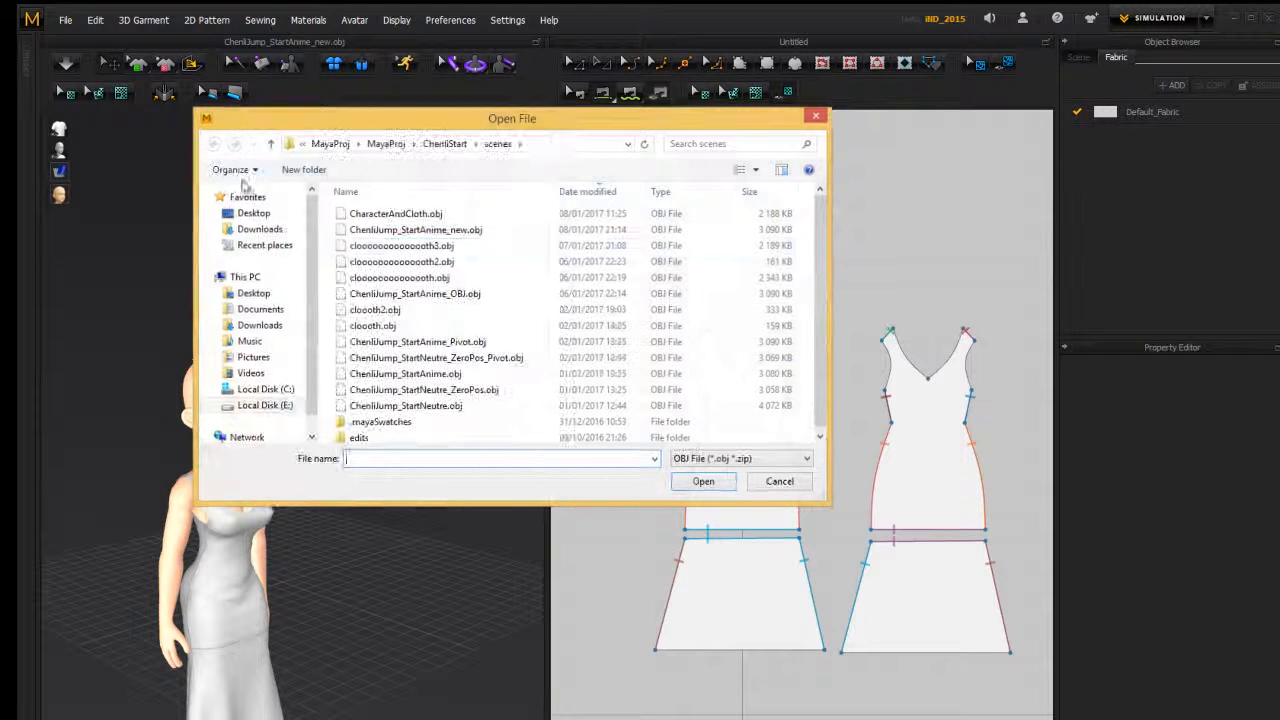
pyautogui.click(400, 229)
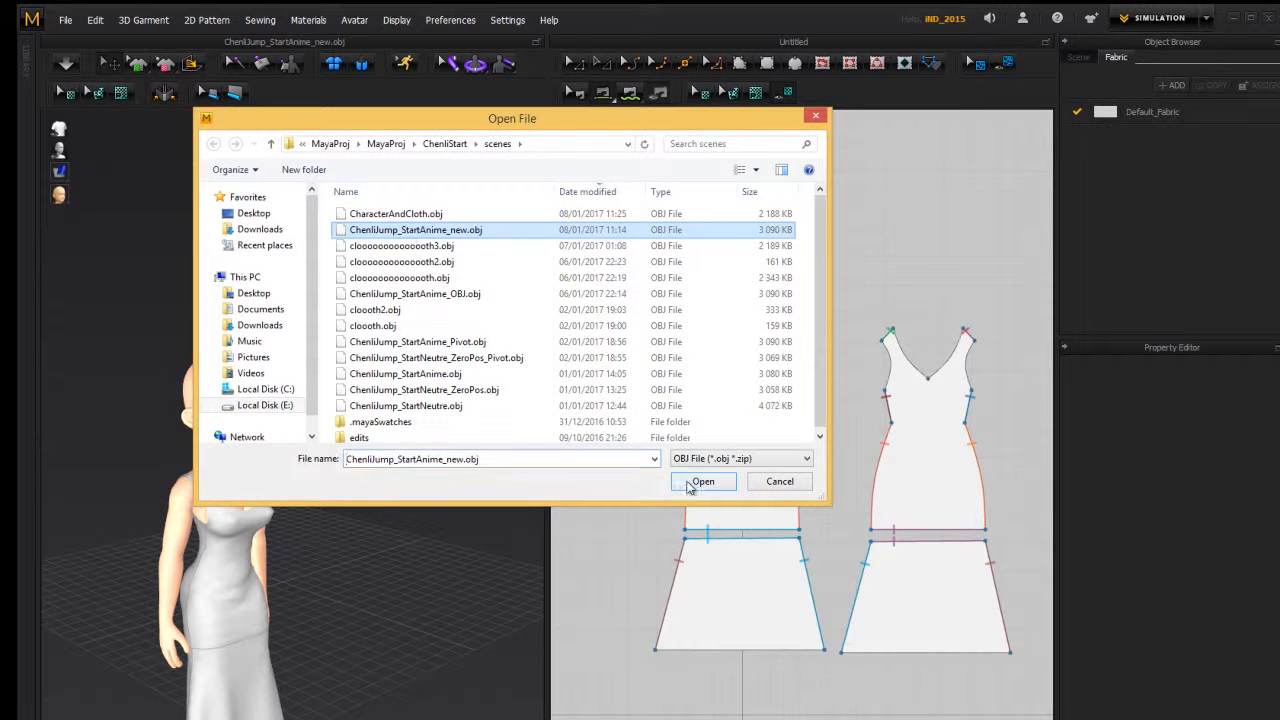
pyautogui.click(691, 483)
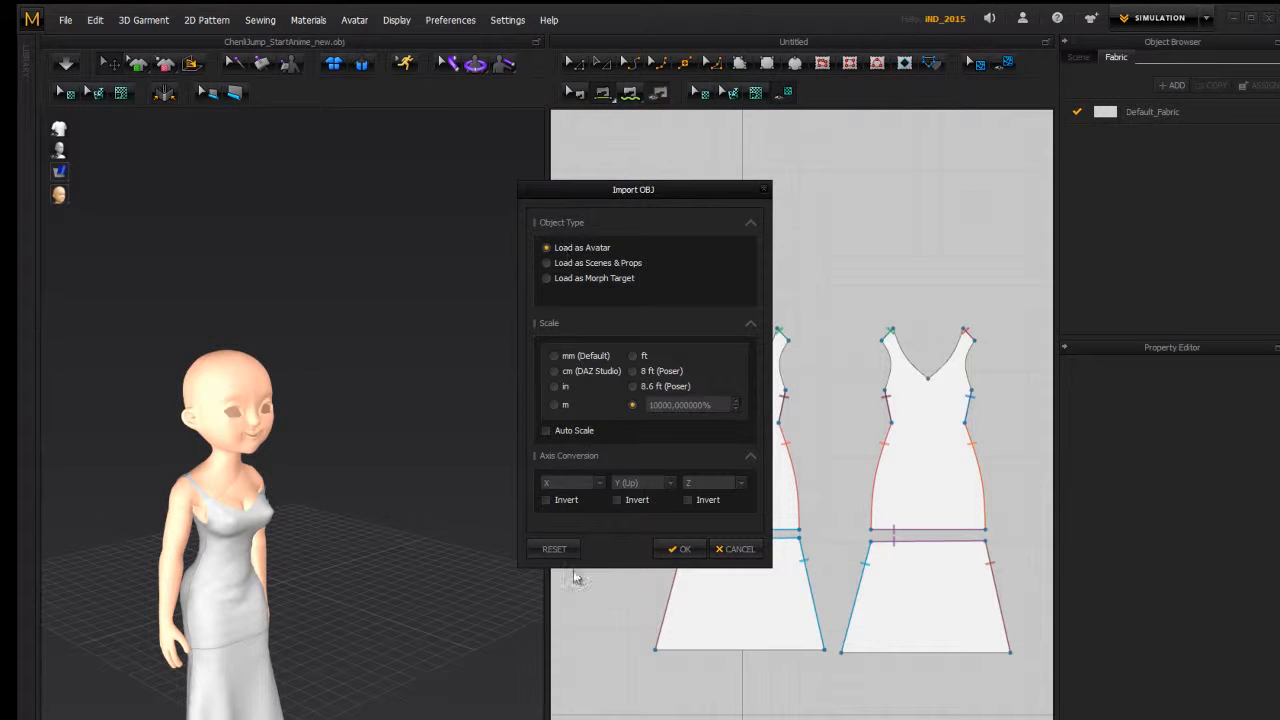
pyautogui.click(677, 549)
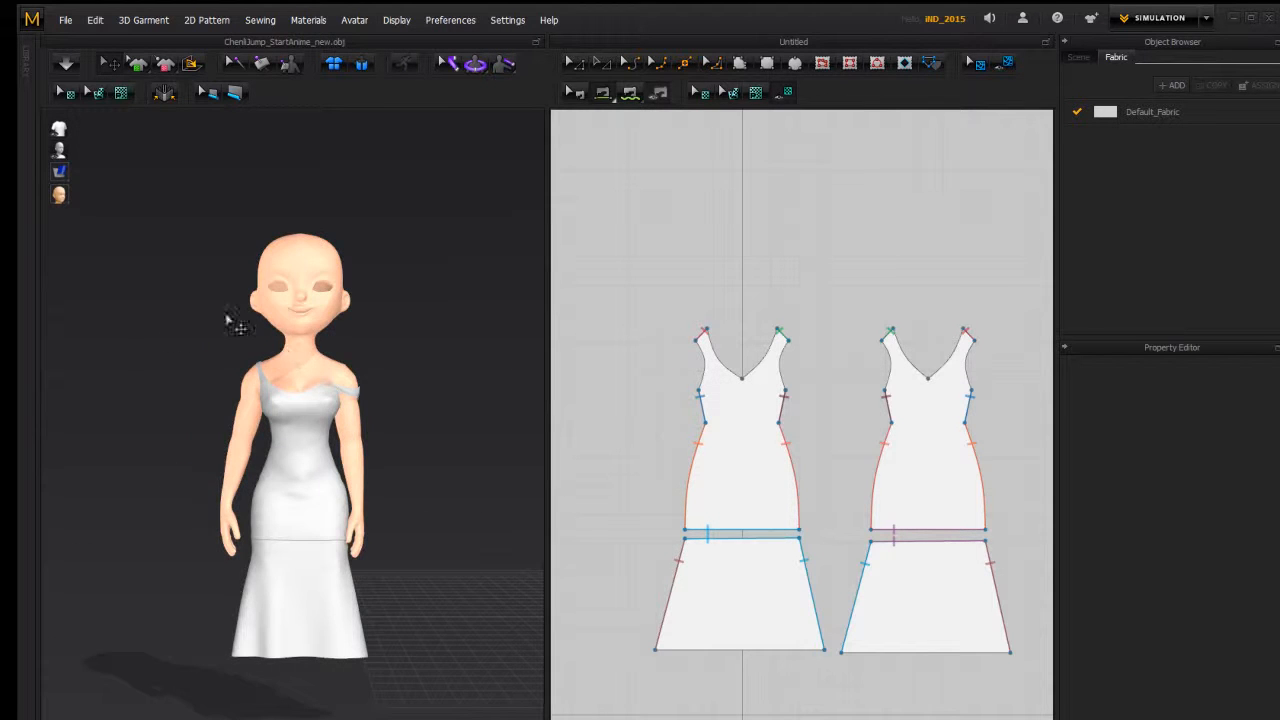
pyautogui.moveTo(142, 376); pyautogui.dragTo(243, 401, button='right')
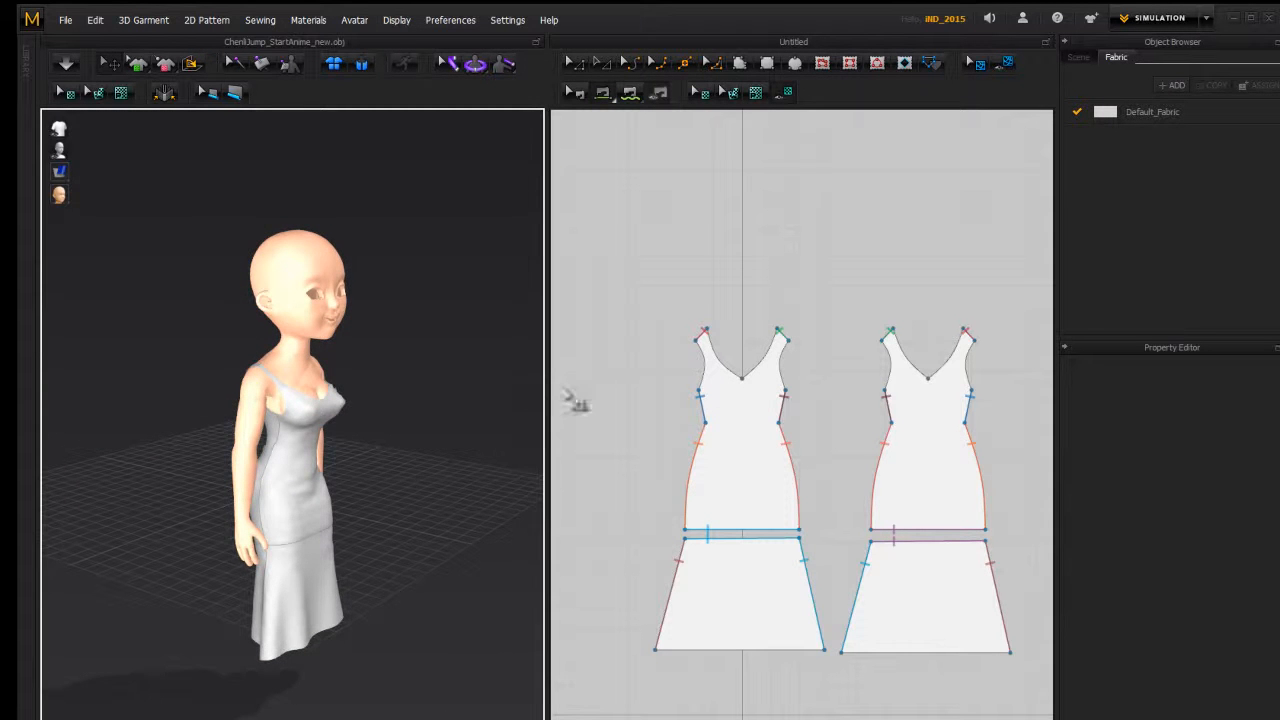
# Step: Switch to animation mode and import the Maya cache ChenliJump_StartNeutre_ZeroPos_Pivot1_polySurfaceShape1.mc for all avatars at 10000% scale
pyautogui.click(1166, 33)
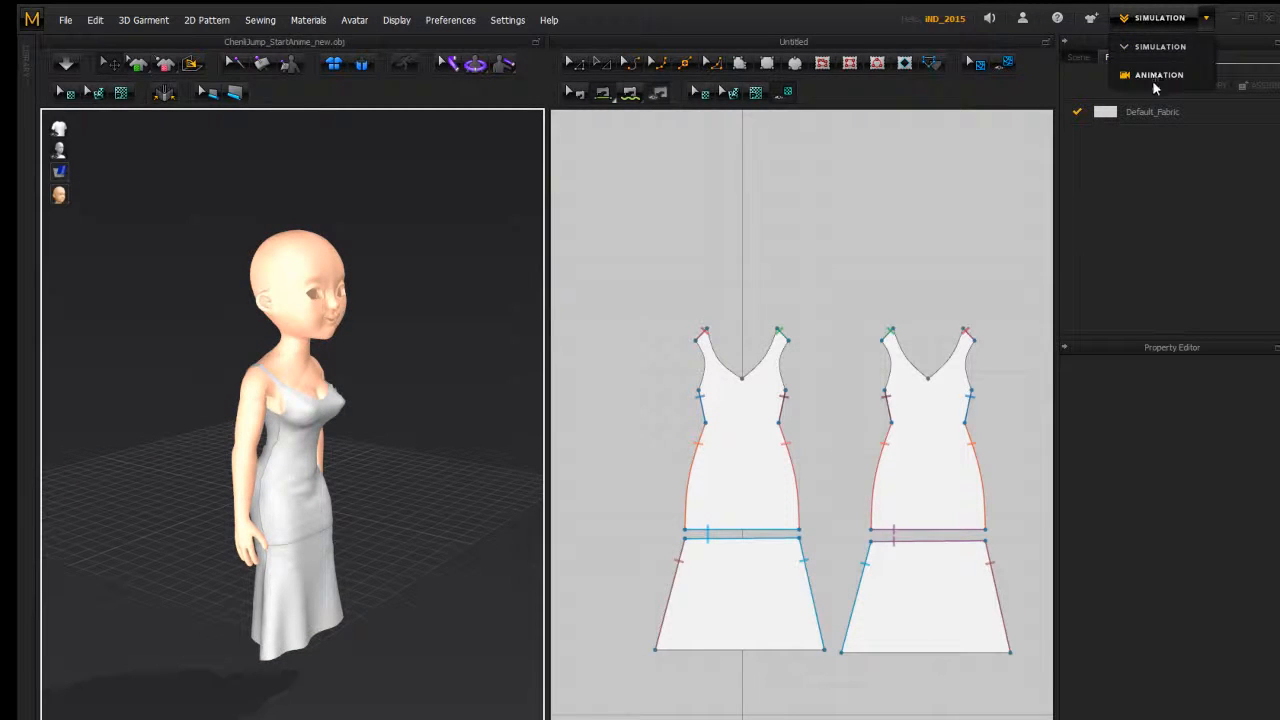
pyautogui.click(1155, 76)
pyautogui.click(62, 20)
pyautogui.moveTo(100, 172)
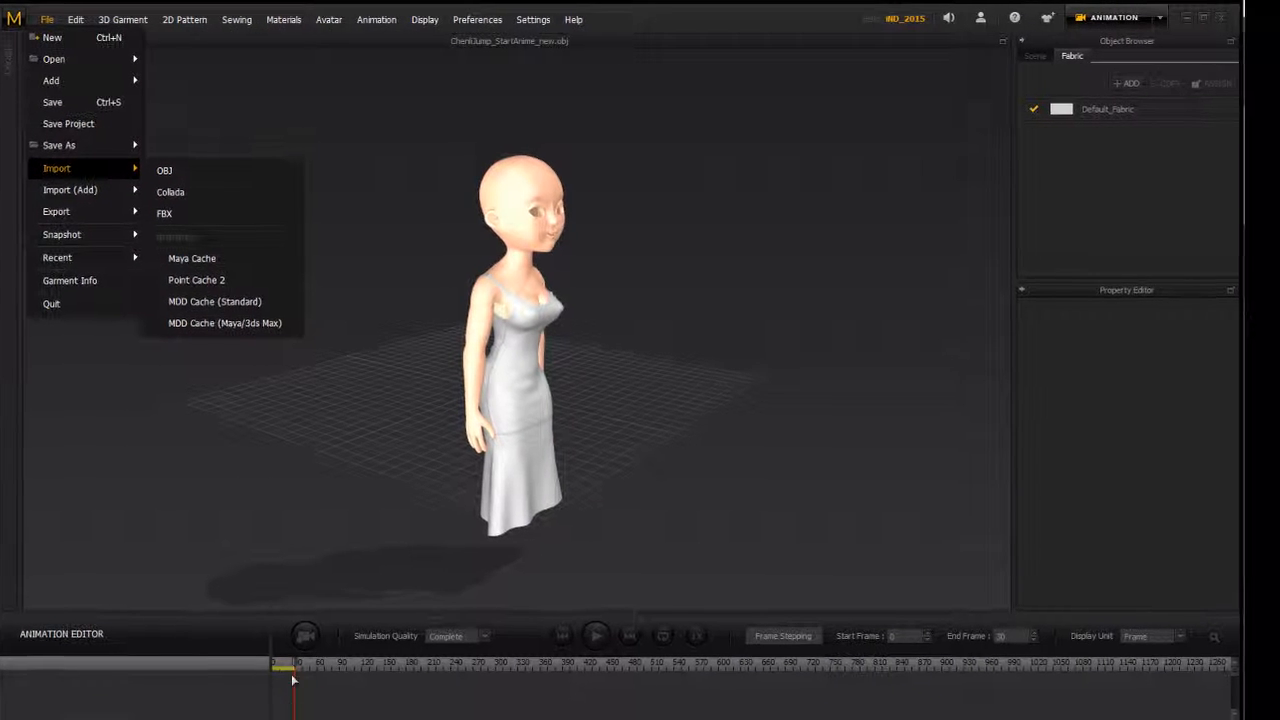
pyautogui.click(205, 262)
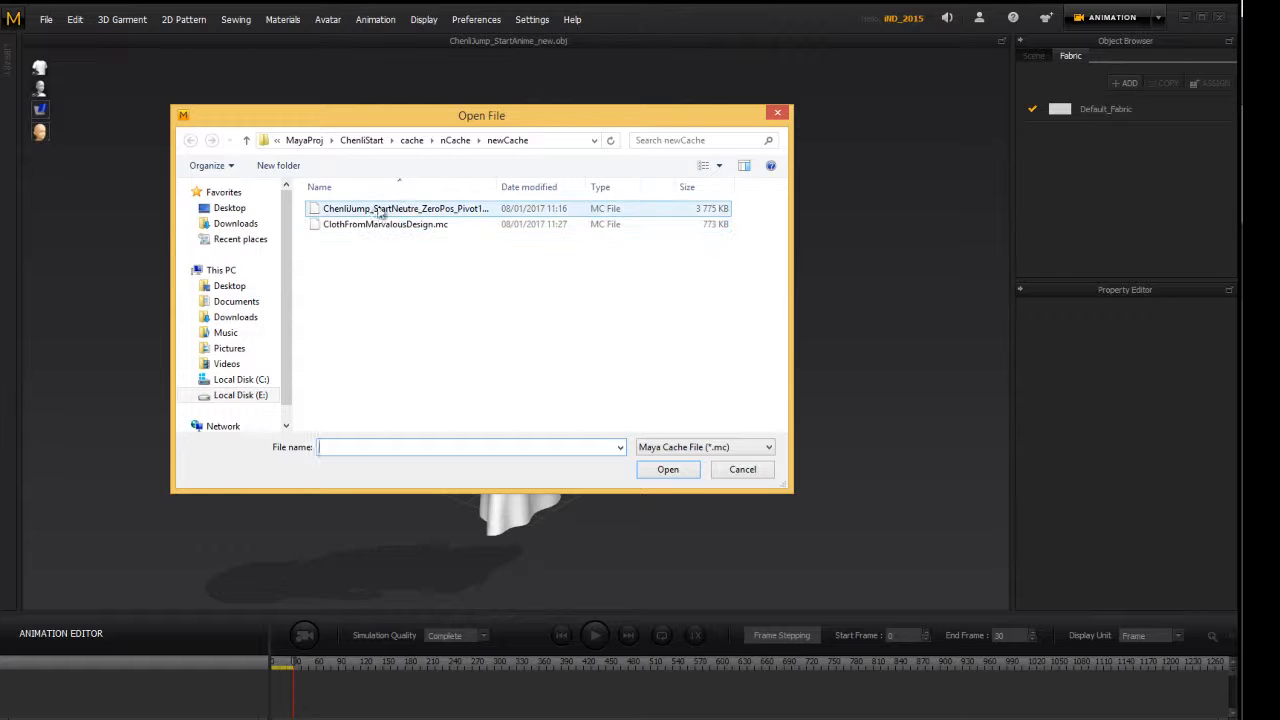
pyautogui.click(391, 212)
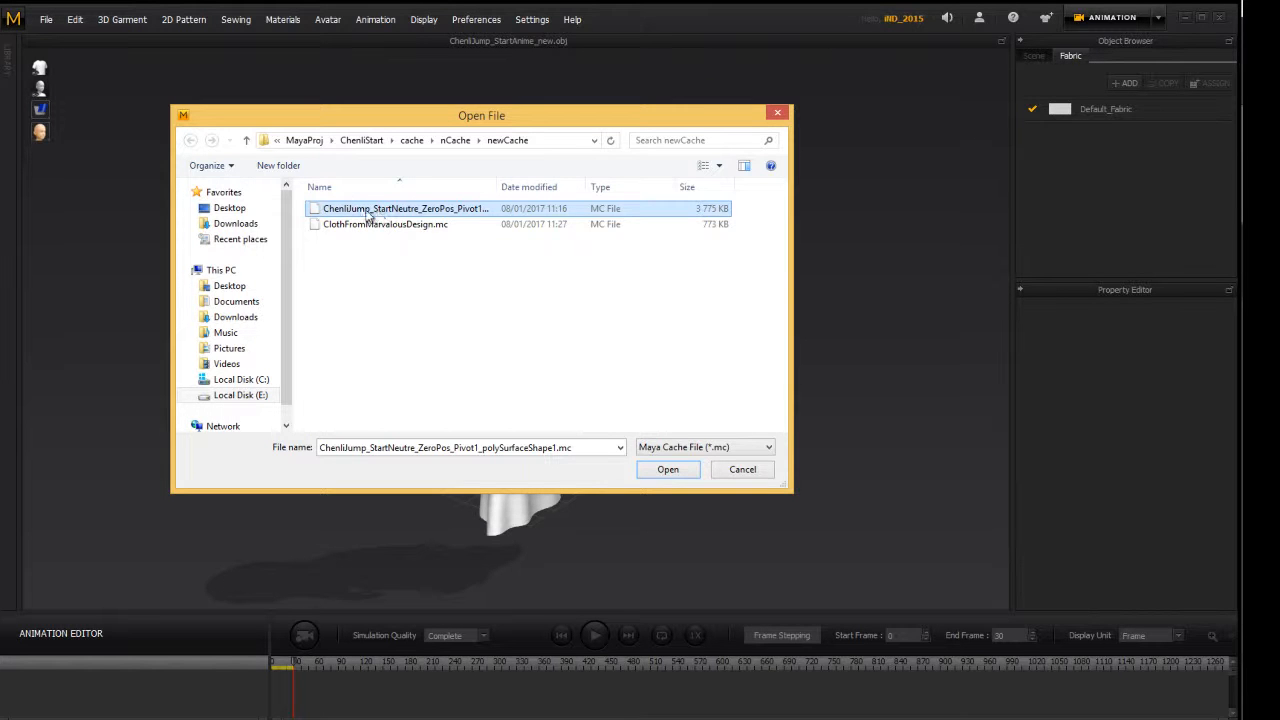
pyautogui.click(665, 470)
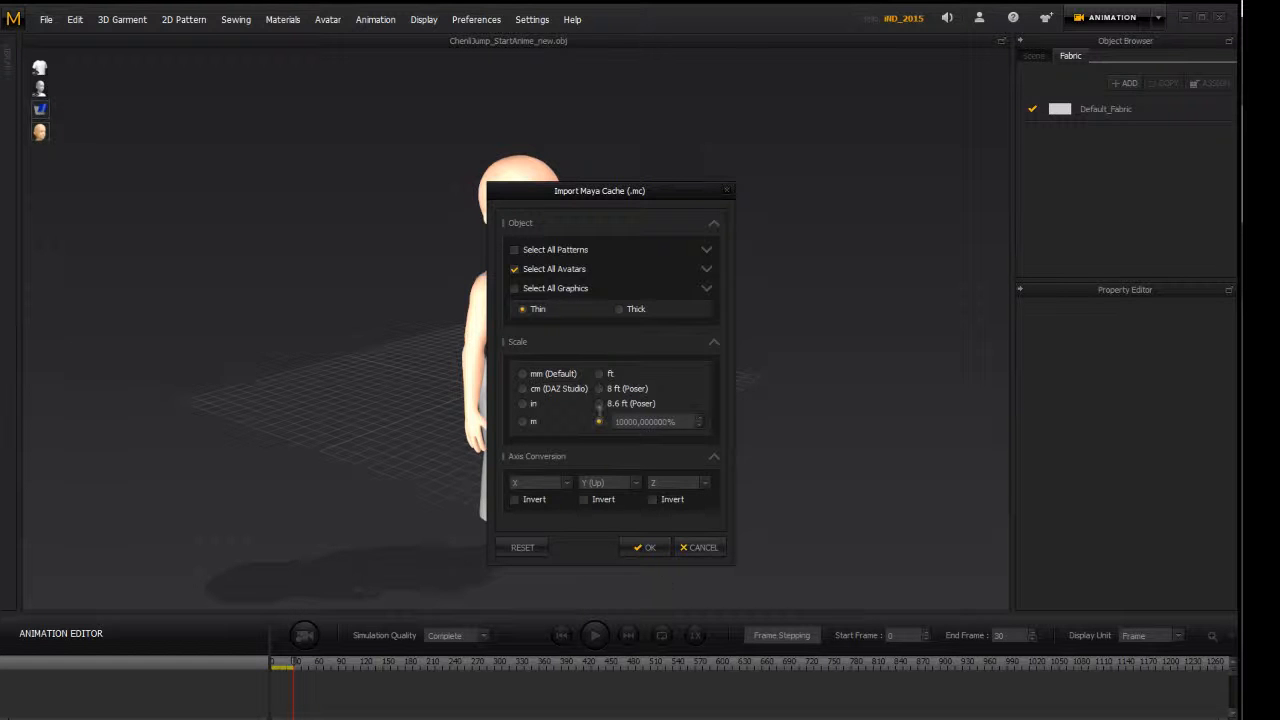
pyautogui.click(645, 548)
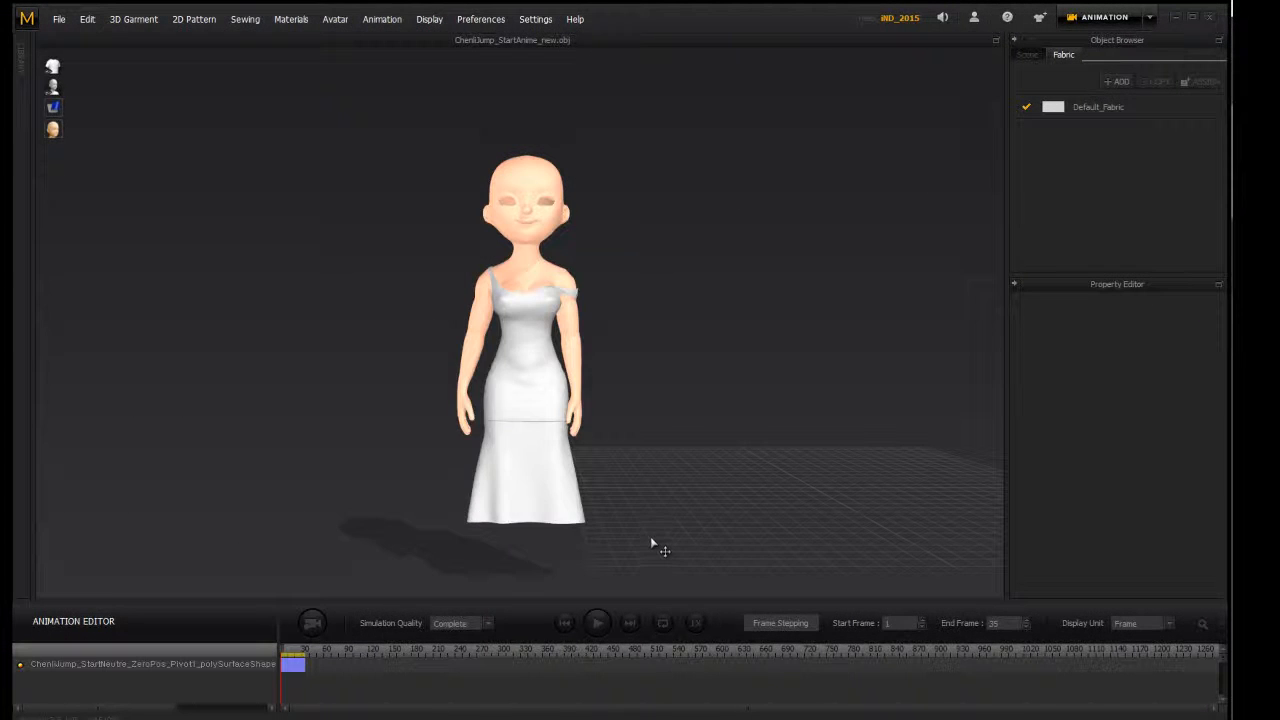
# Step: Record the cloth simulation over the avatar's animation from the first frame, and return the playhead to the start
pyautogui.moveTo(283, 650)
pyautogui.mouseDown()
pyautogui.moveTo(308, 655)
pyautogui.moveTo(268, 655)
pyautogui.mouseUp()
pyautogui.moveTo(300, 366); pyautogui.dragTo(377, 394, button='right')
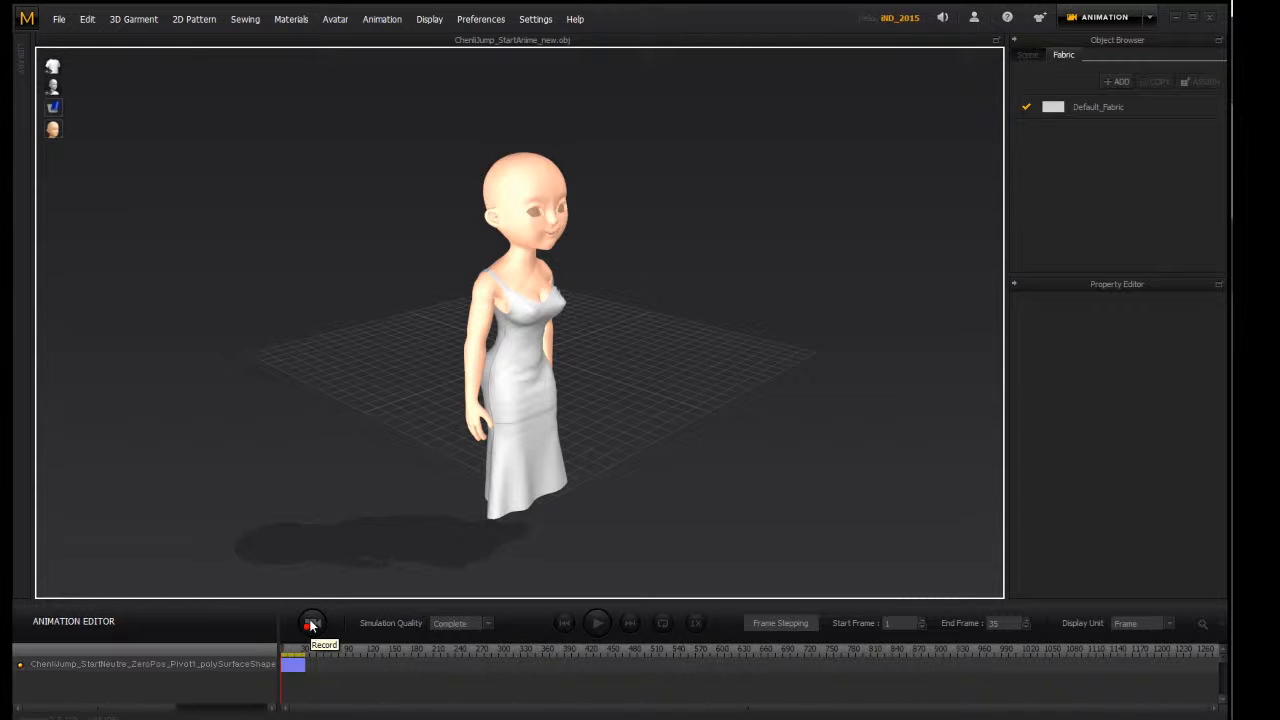
pyautogui.click(311, 624)
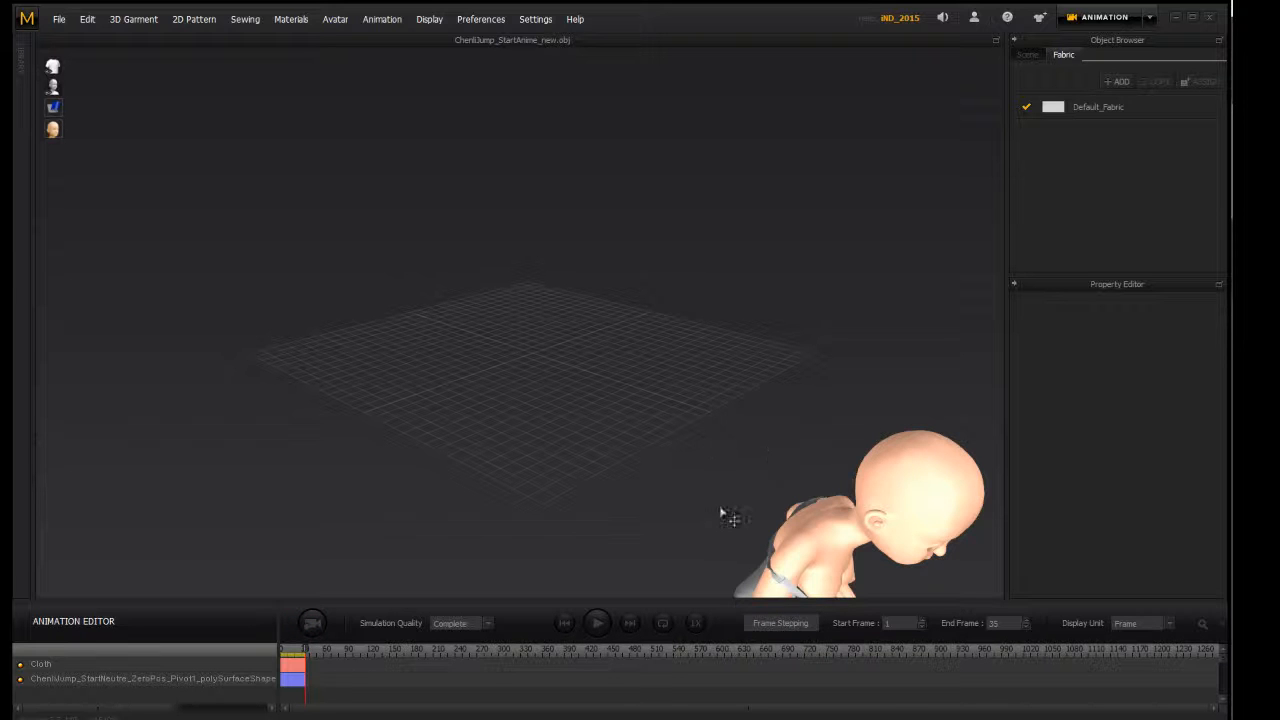
pyautogui.moveTo(306, 654); pyautogui.dragTo(258, 654)
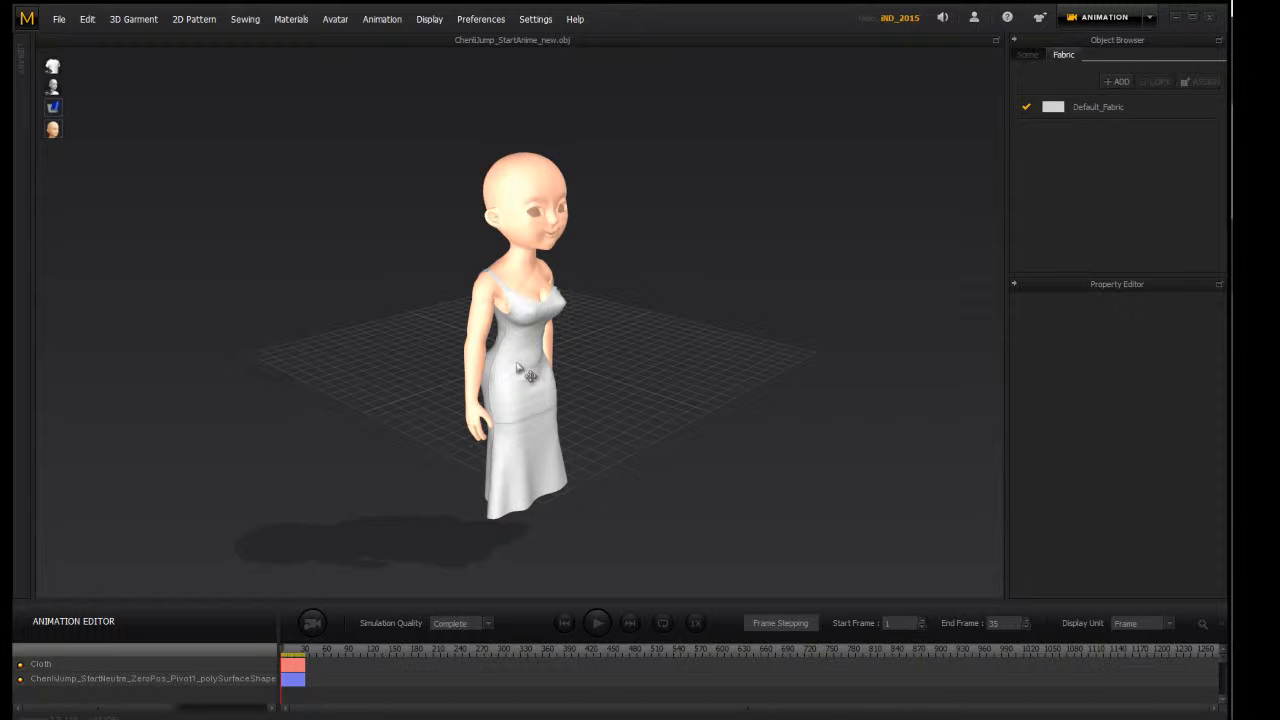
# Step: Export all garment patterns at the first frame as CharacterAndClothNew.obj, as a single unwelded thin object at 1% scale
pyautogui.click(519, 371)
pyautogui.click(534, 482)
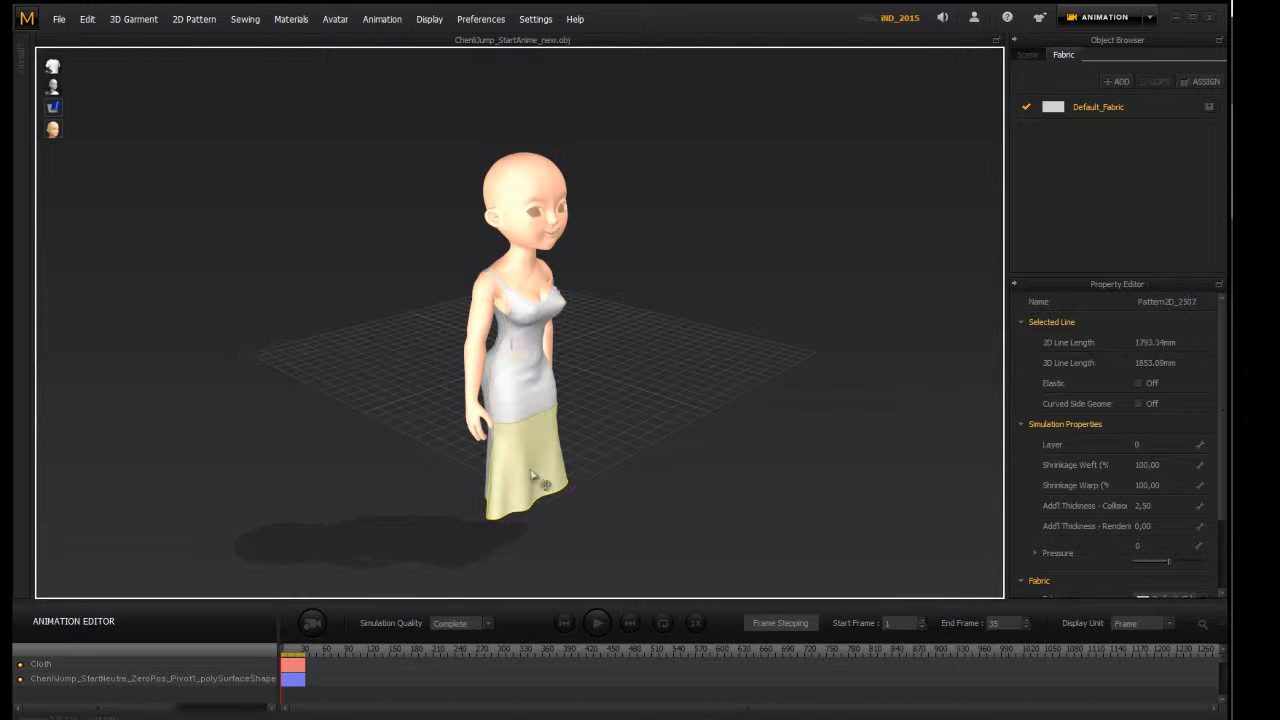
pyautogui.click(519, 360)
pyautogui.click(57, 19)
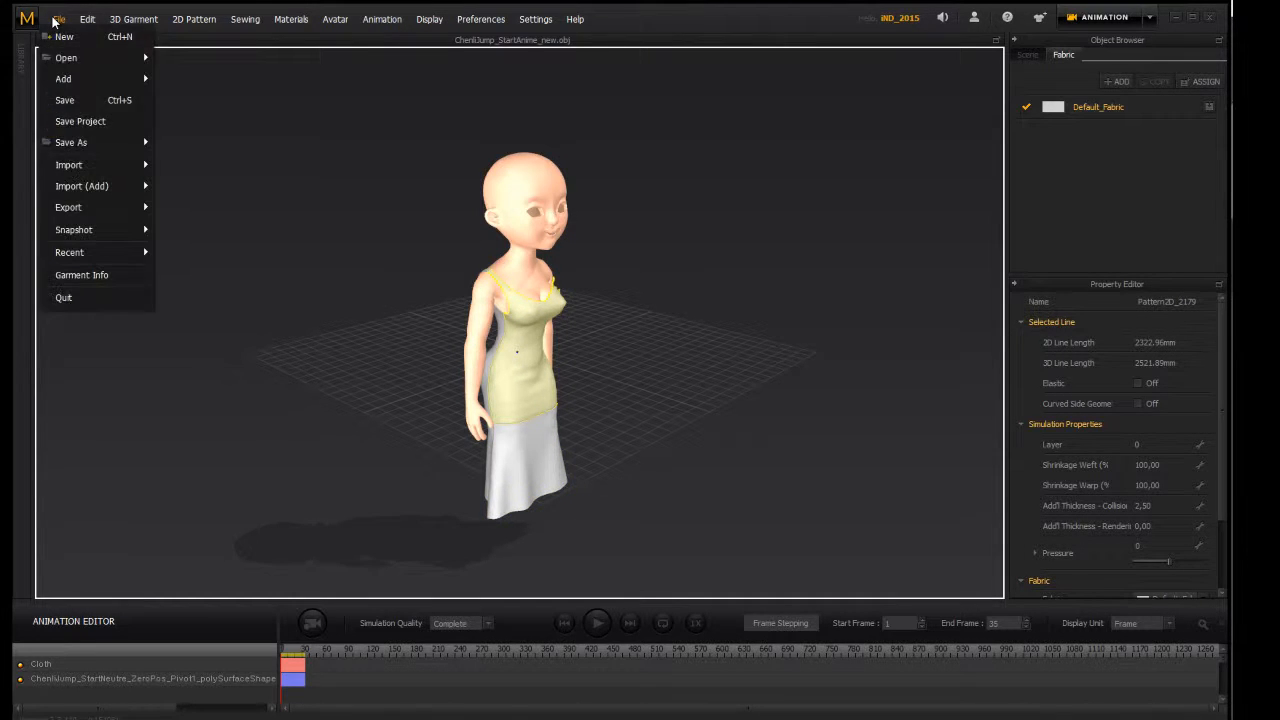
pyautogui.moveTo(101, 209)
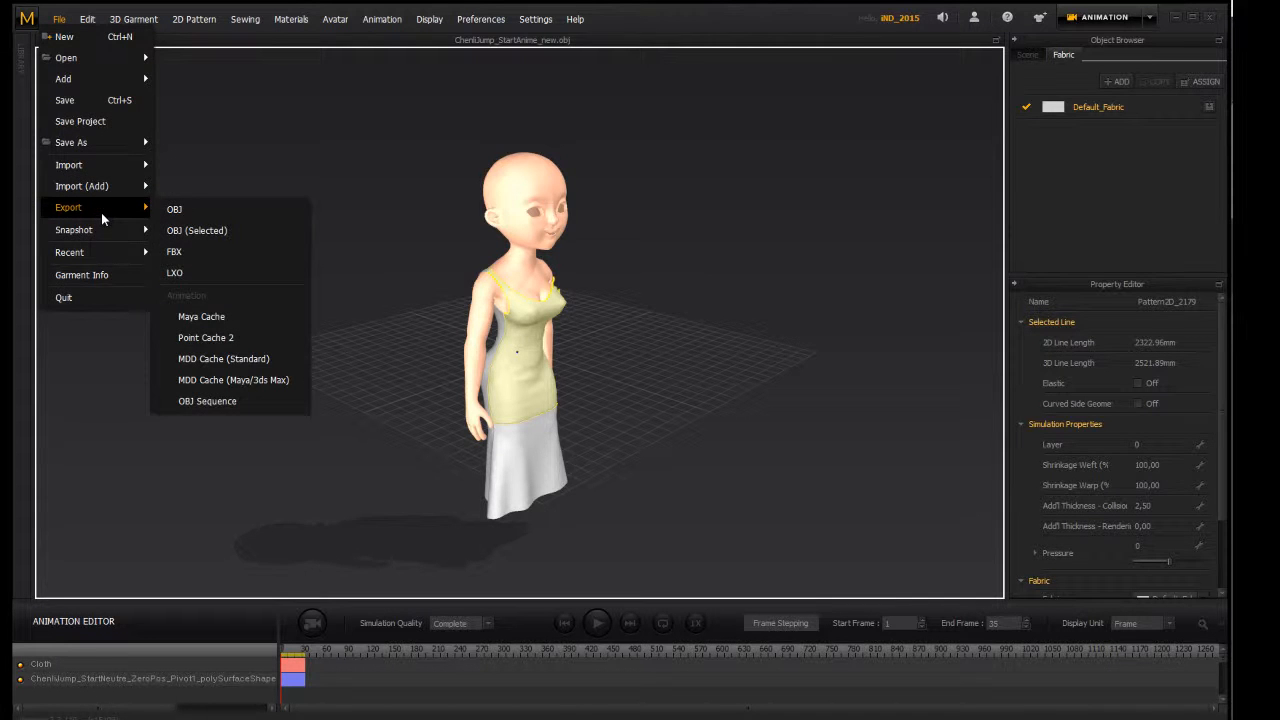
pyautogui.click(190, 209)
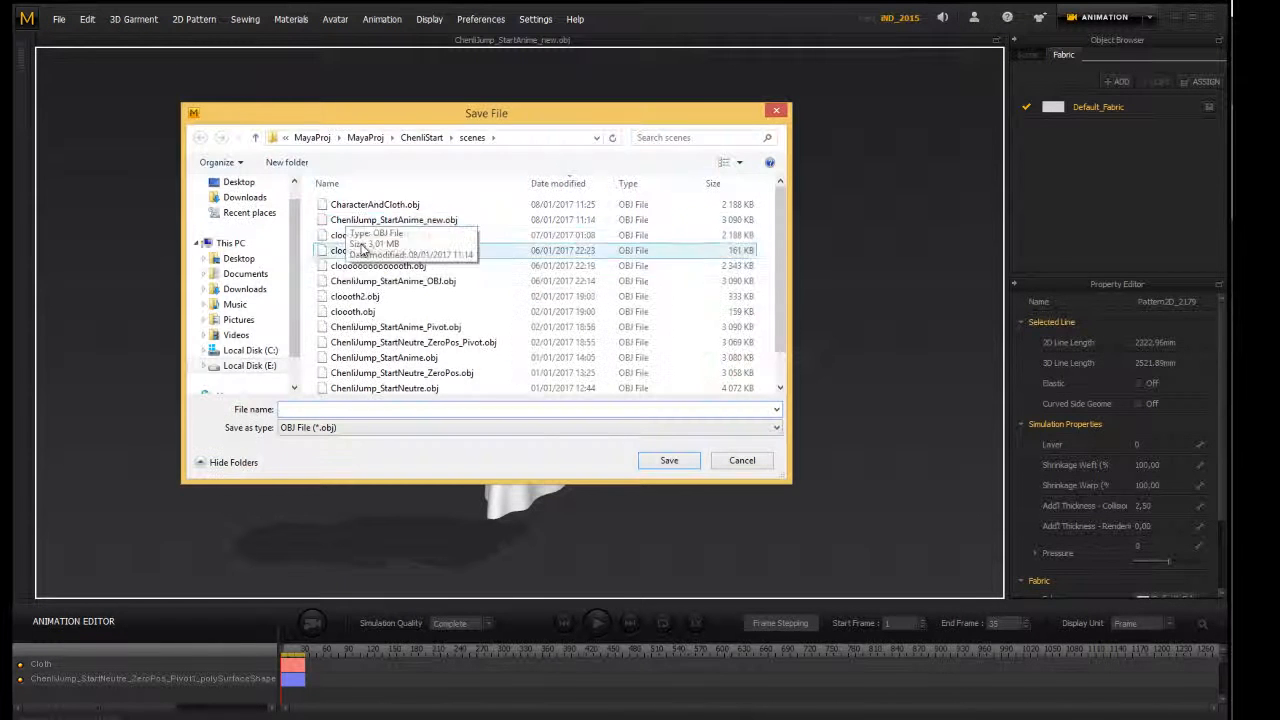
pyautogui.click(376, 206)
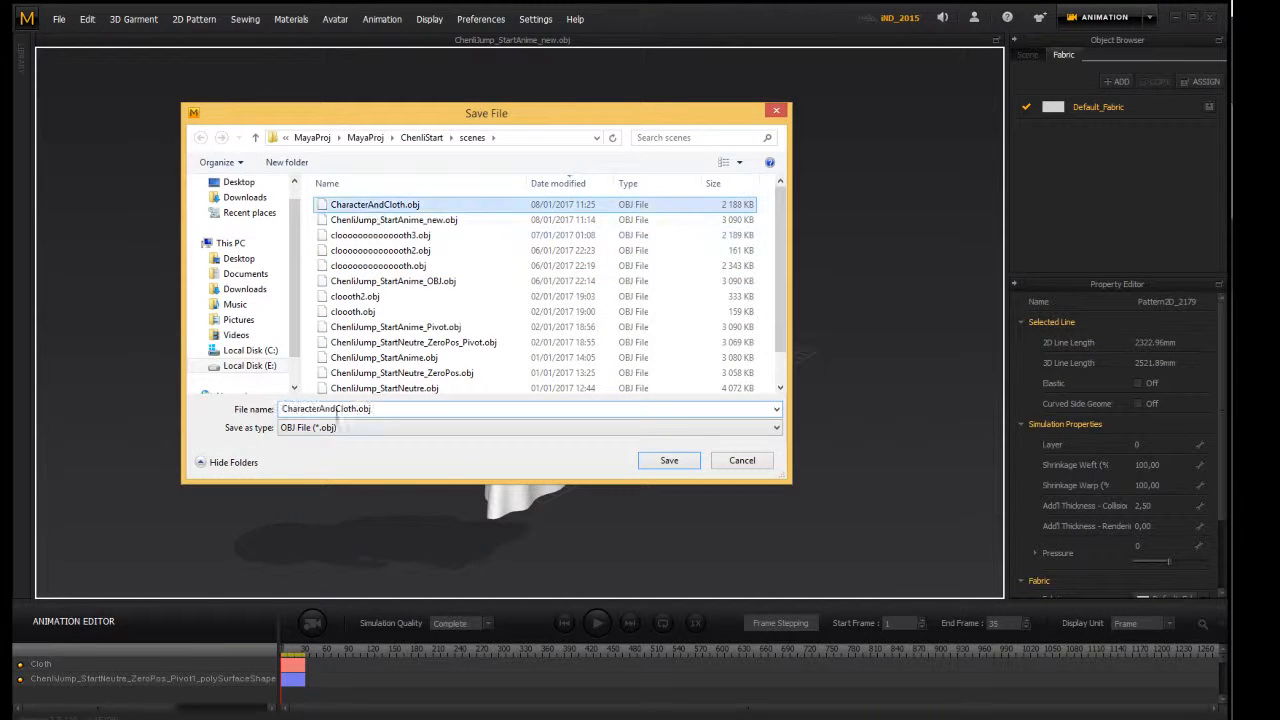
pyautogui.click(355, 409)
pyautogui.click(356, 410)
pyautogui.write('New')
pyautogui.press('Return')
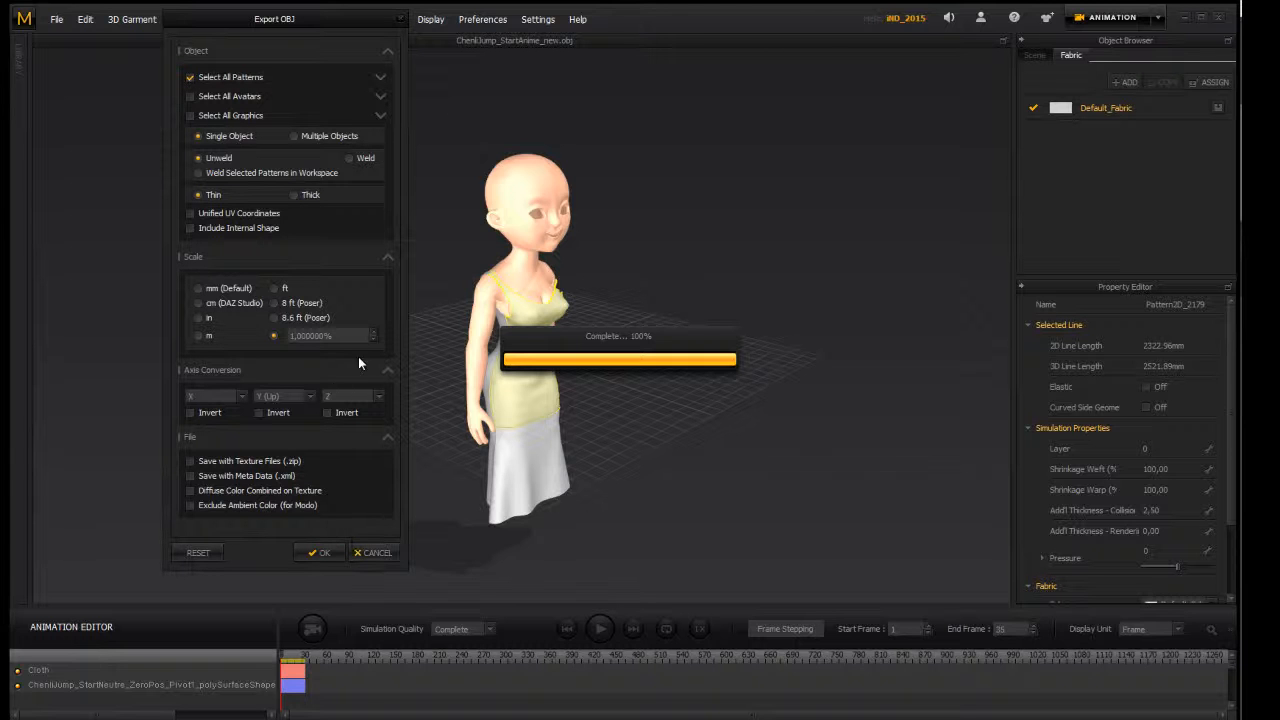
pyautogui.click(273, 337)
pyautogui.click(320, 552)
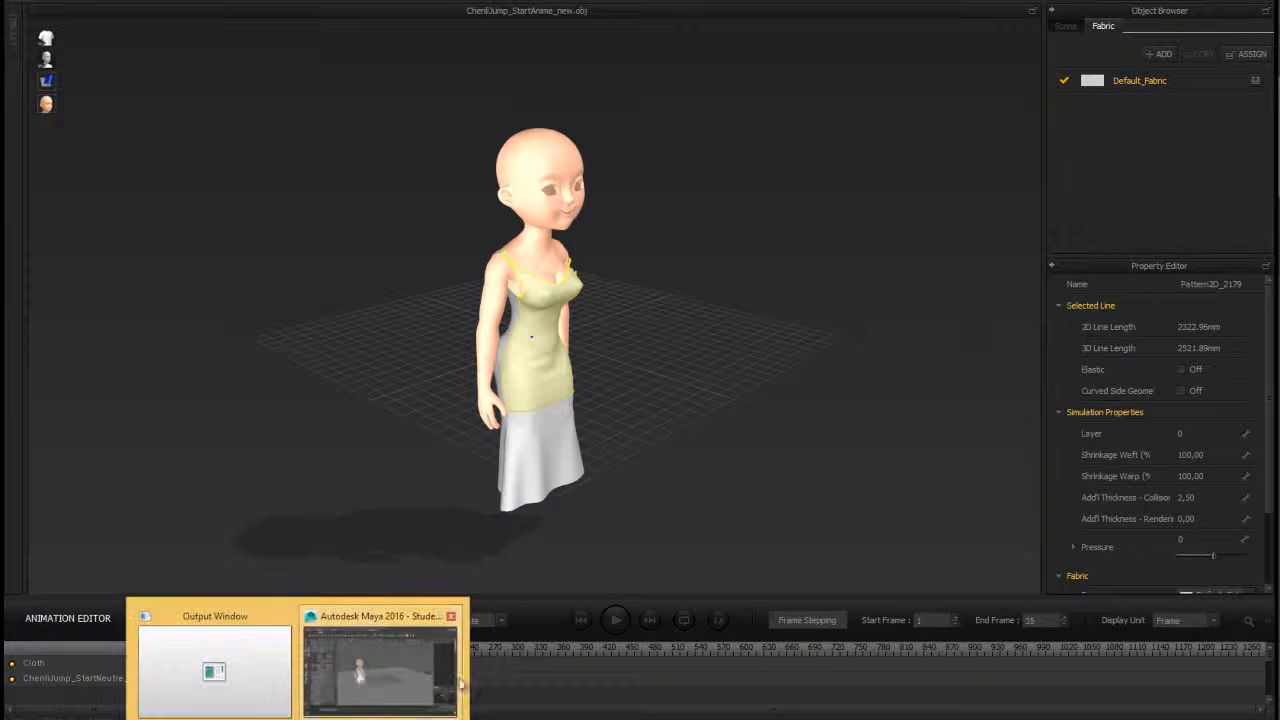
# Step: Switch to Maya and delete the old CharacterAndCloth:Mesh and the ChenLiAdvancedSkeleton_Body2 transform from the scene
pyautogui.click(385, 665)
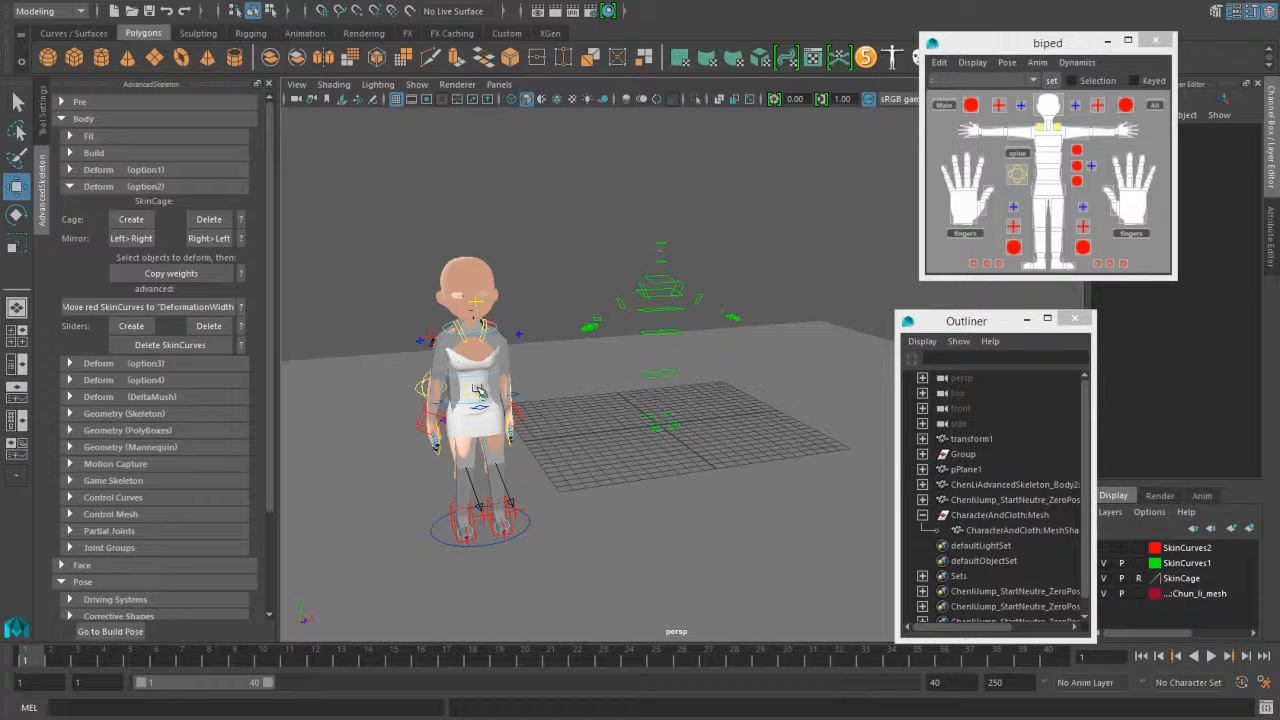
pyautogui.click(478, 390)
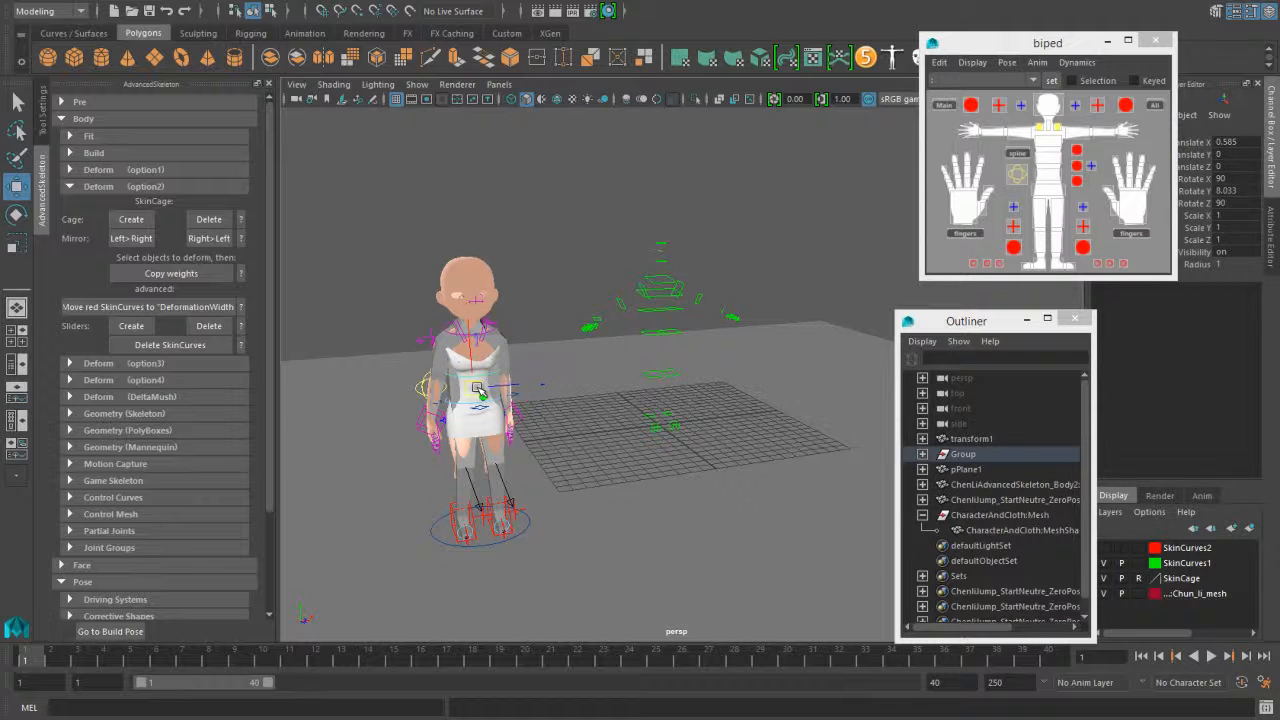
pyautogui.click(975, 500)
pyautogui.click(976, 516)
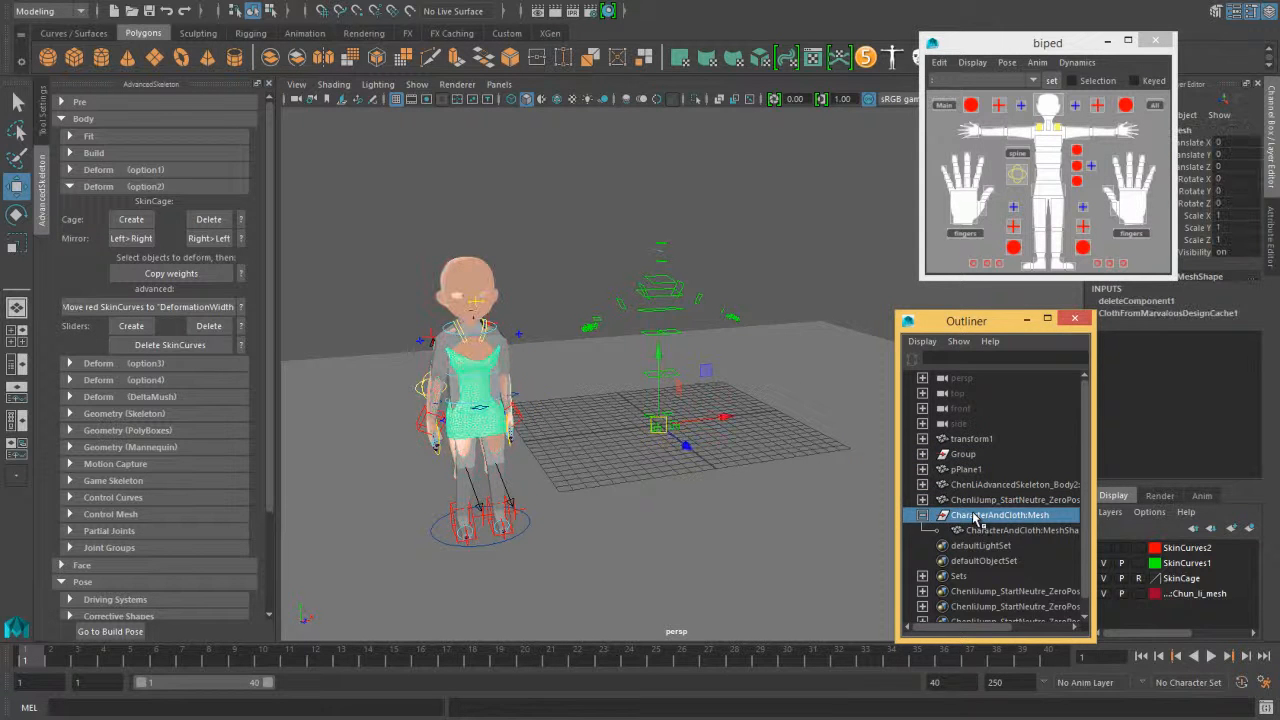
pyautogui.press('Delete')
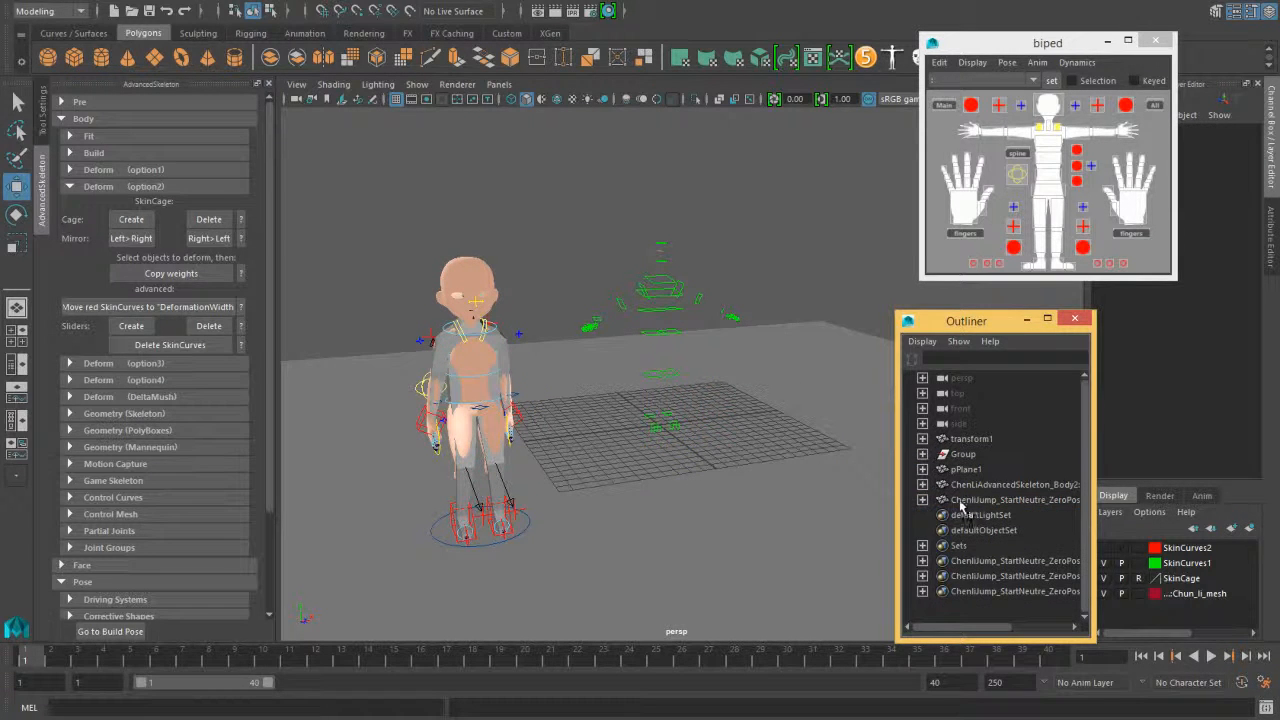
pyautogui.click(967, 502)
pyautogui.click(967, 486)
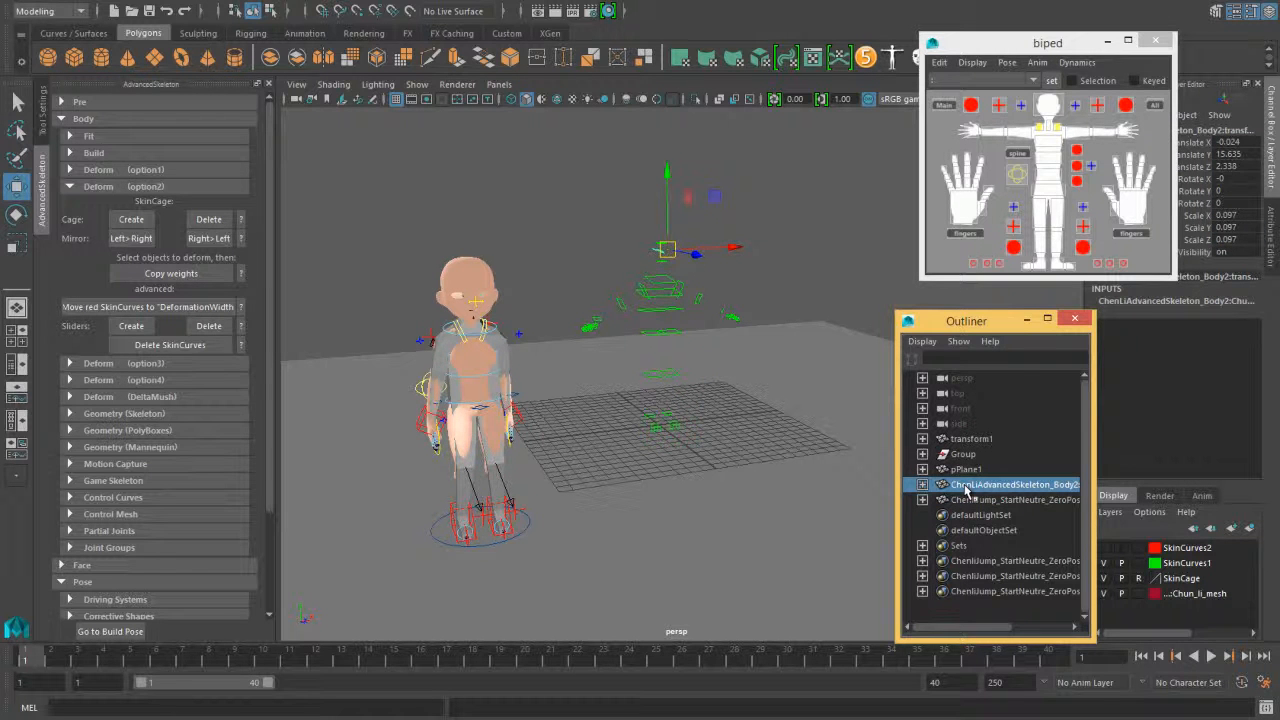
pyautogui.press('Delete')
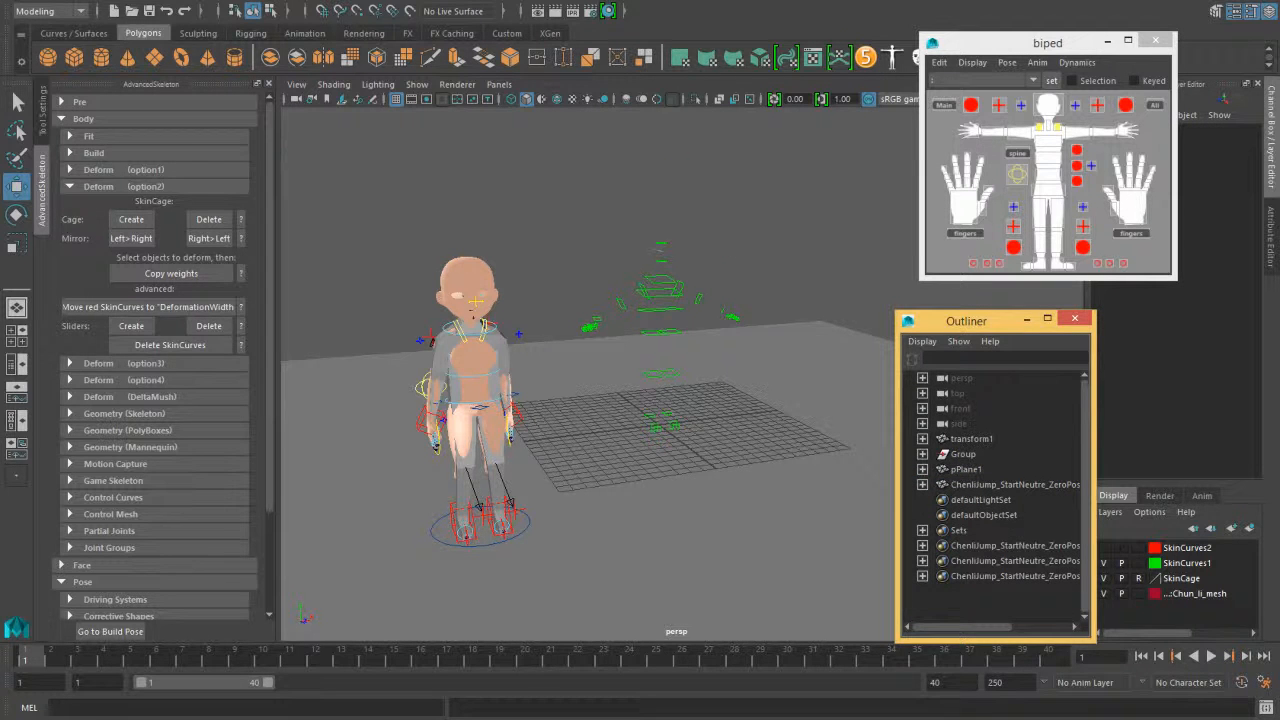
# Step: Import CharacterAndClothNew.obj into the scene, select its mesh and inspect the dress on the rigged character
pyautogui.click(18, 4)
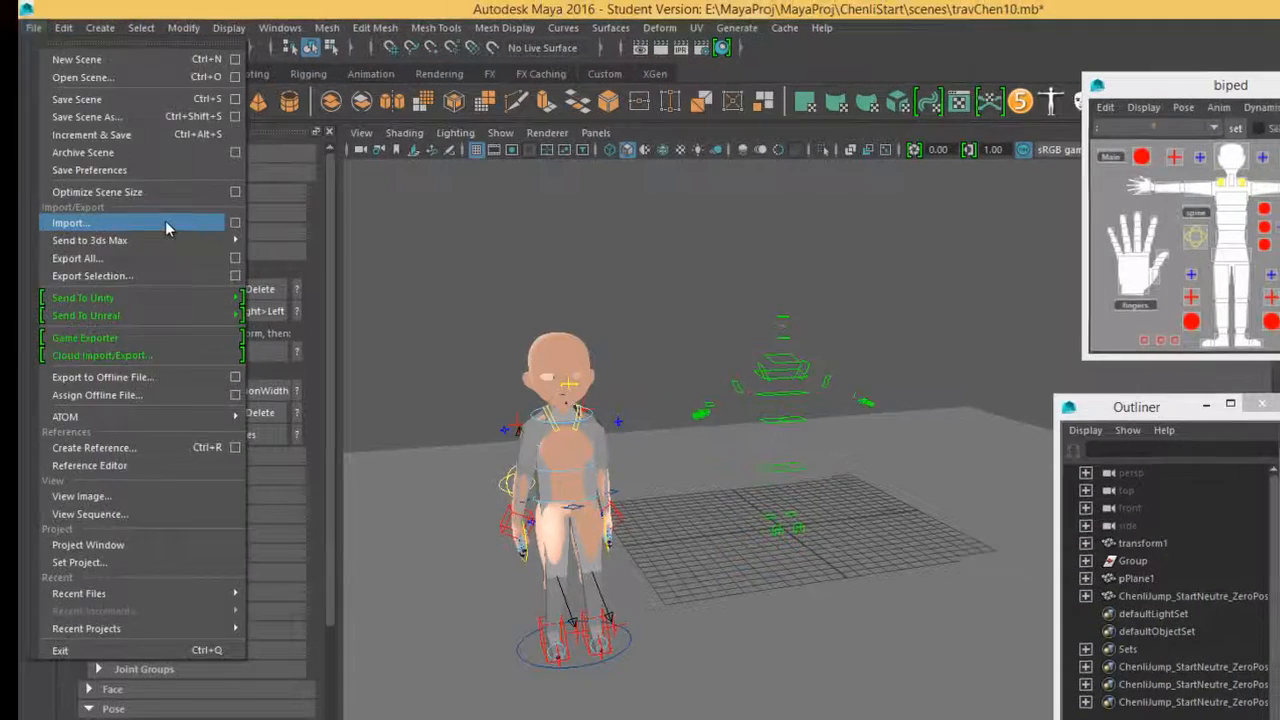
pyautogui.click(137, 184)
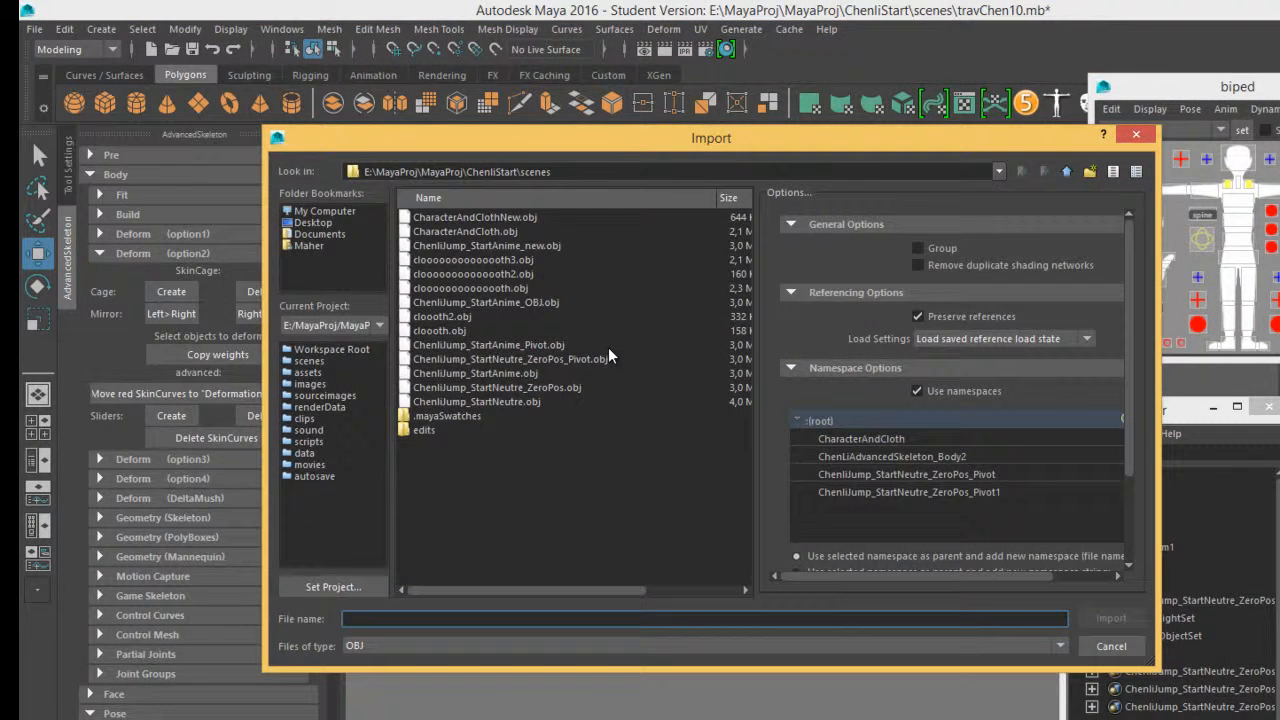
pyautogui.click(453, 216)
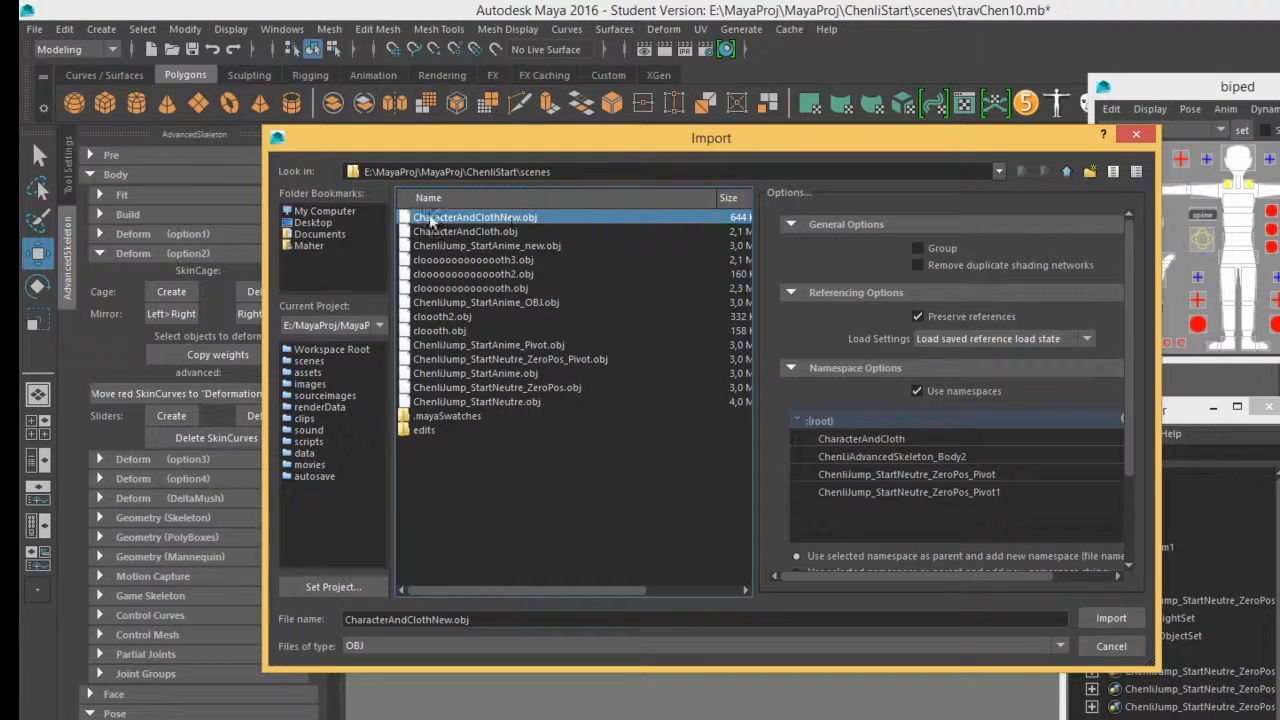
pyautogui.click(1108, 619)
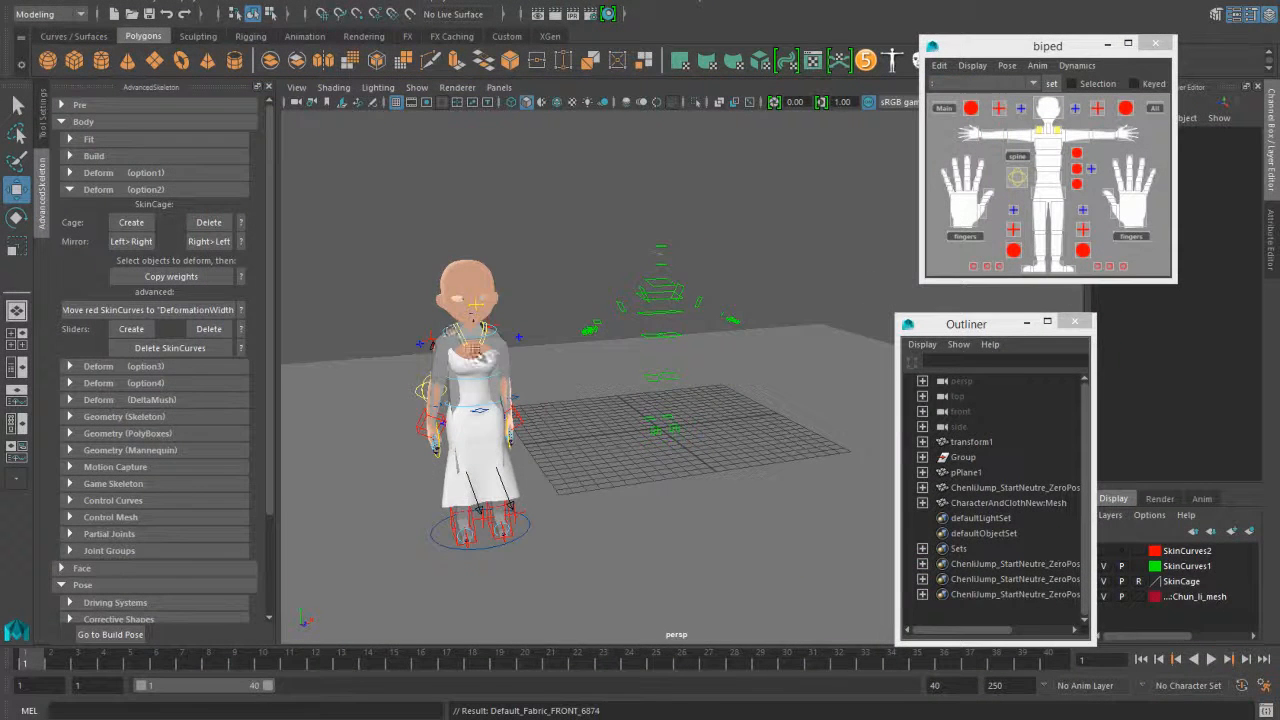
pyautogui.click(985, 505)
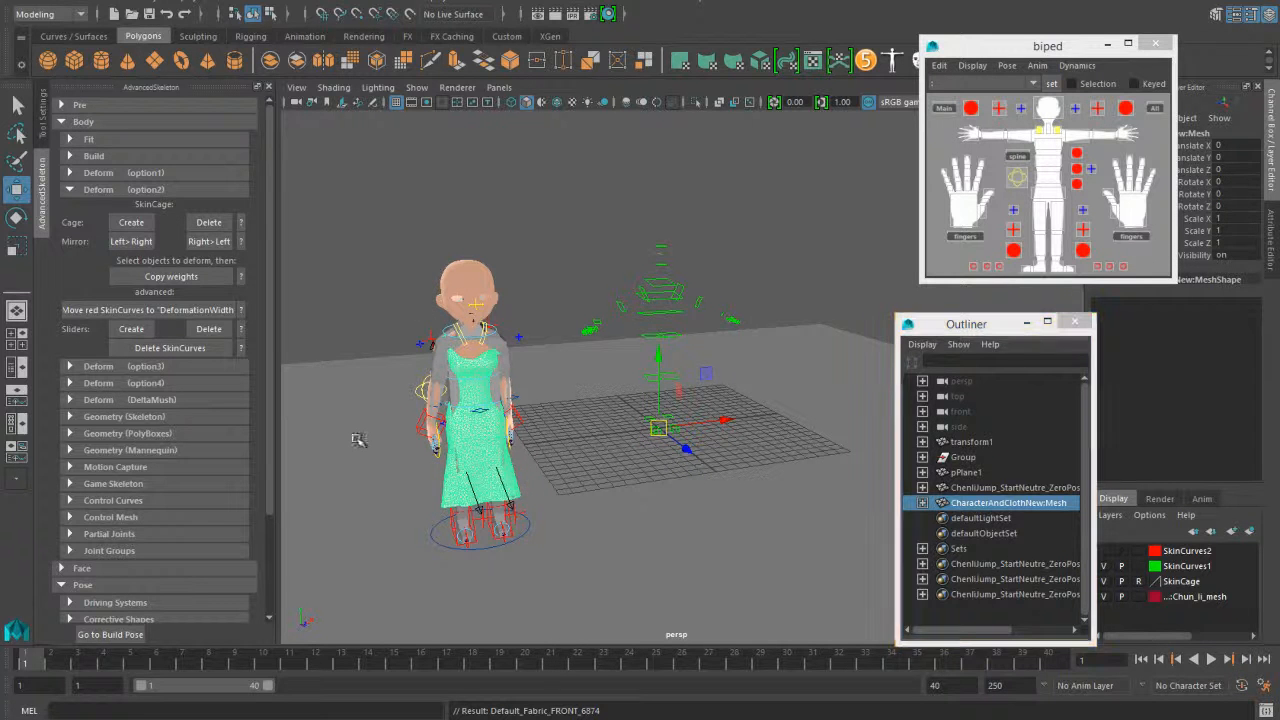
pyautogui.moveTo(360, 320); pyautogui.dragTo(422, 295, button='right')
pyautogui.keyDown('alt'); pyautogui.moveTo(320, 466); pyautogui.dragTo(346, 471); pyautogui.keyUp('alt')
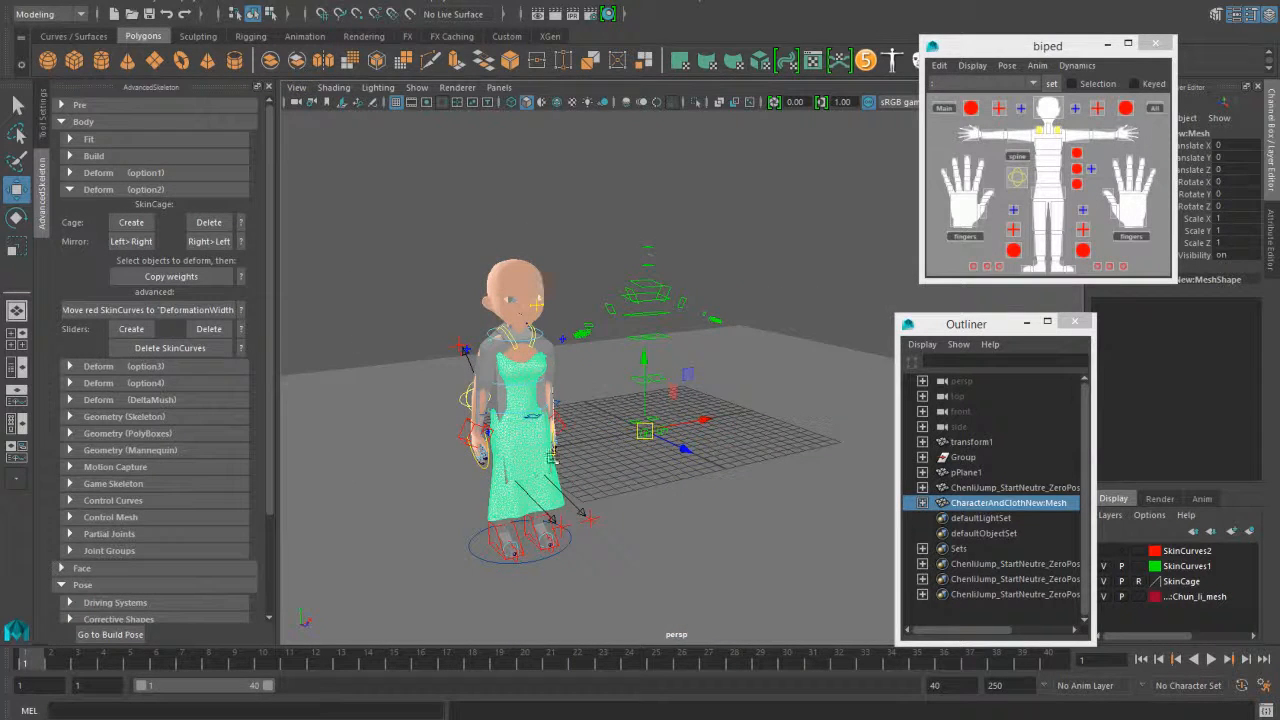
pyautogui.moveTo(384, 391)
pyautogui.keyDown('alt'); pyautogui.mouseDown()
pyautogui.moveTo(439, 385)
pyautogui.moveTo(397, 389)
pyautogui.mouseUp(); pyautogui.keyUp('alt')
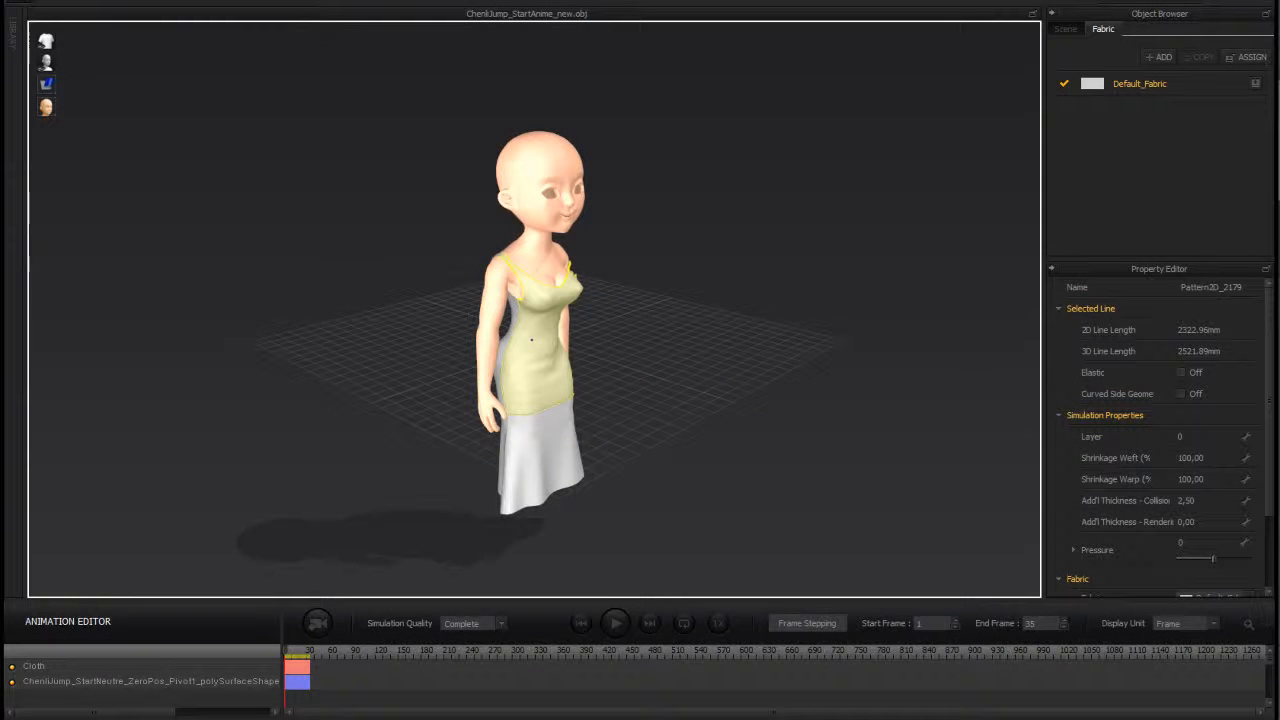
# Step: Export the cloth animation as Maya cache ClothFromMarvalousDesignNew.mc: single object, unwelded, thin, 1% scale, entire region
pyautogui.click(62, 7)
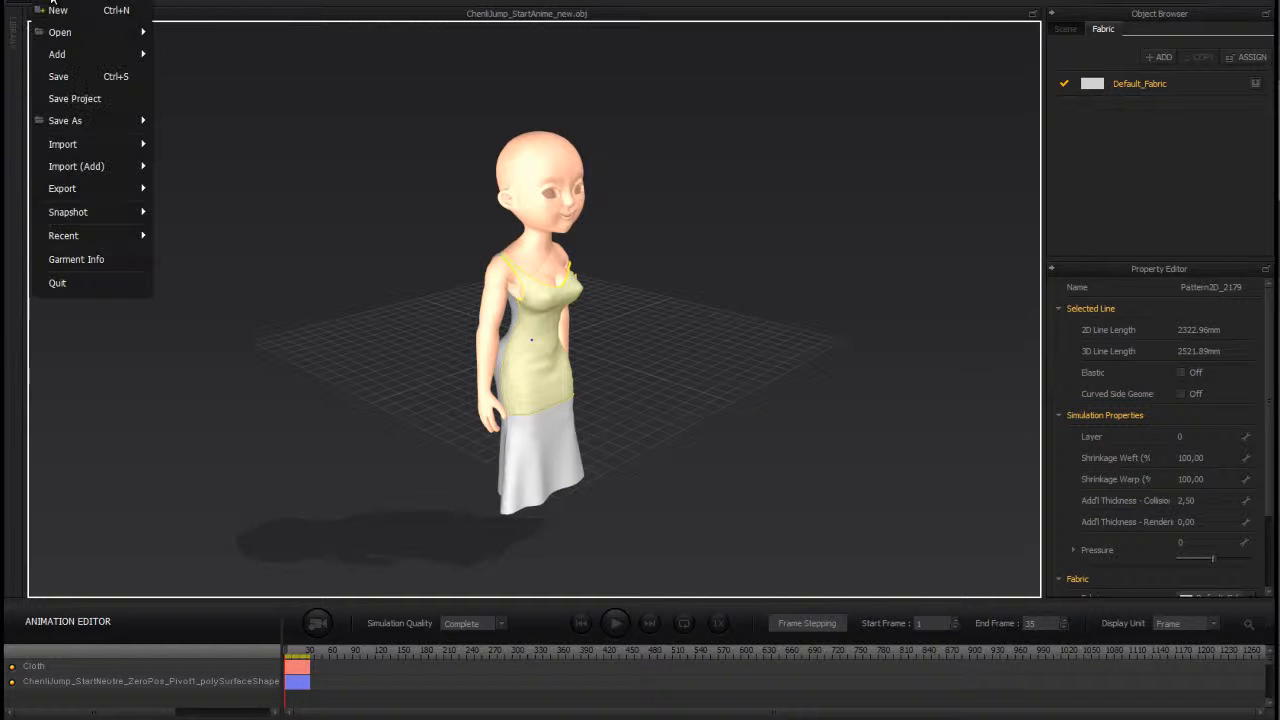
pyautogui.moveTo(139, 194)
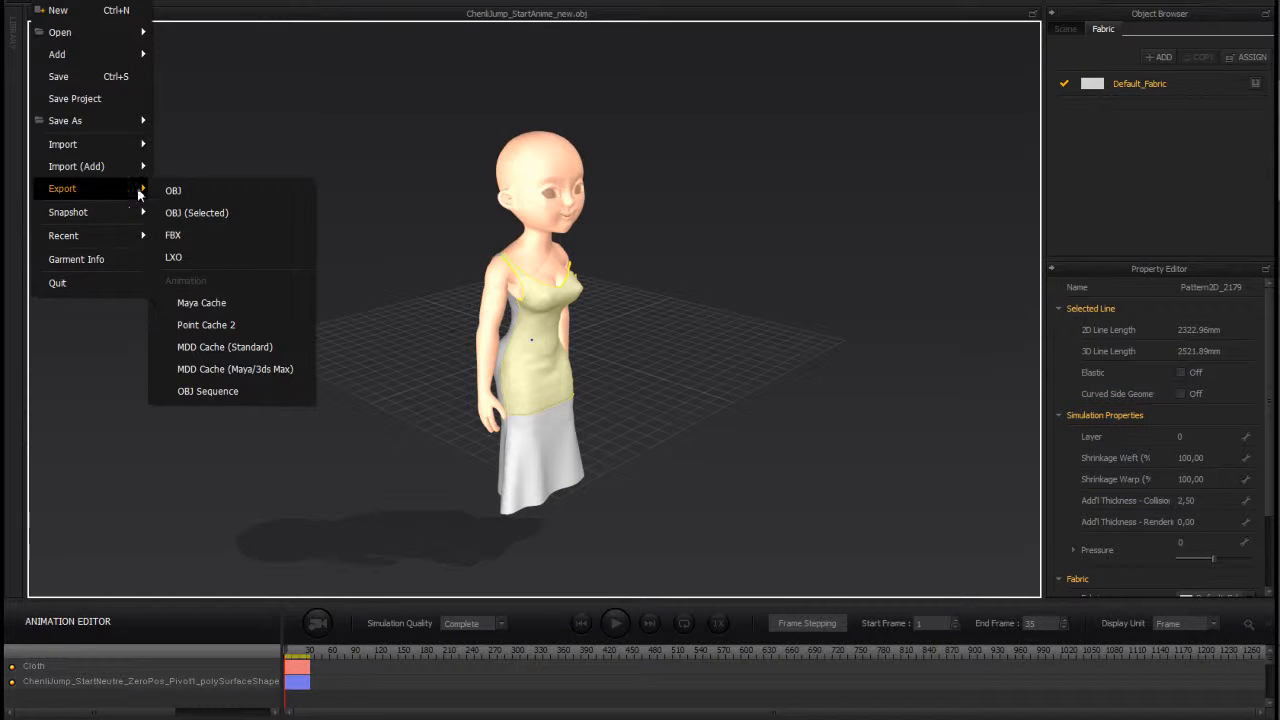
pyautogui.click(212, 304)
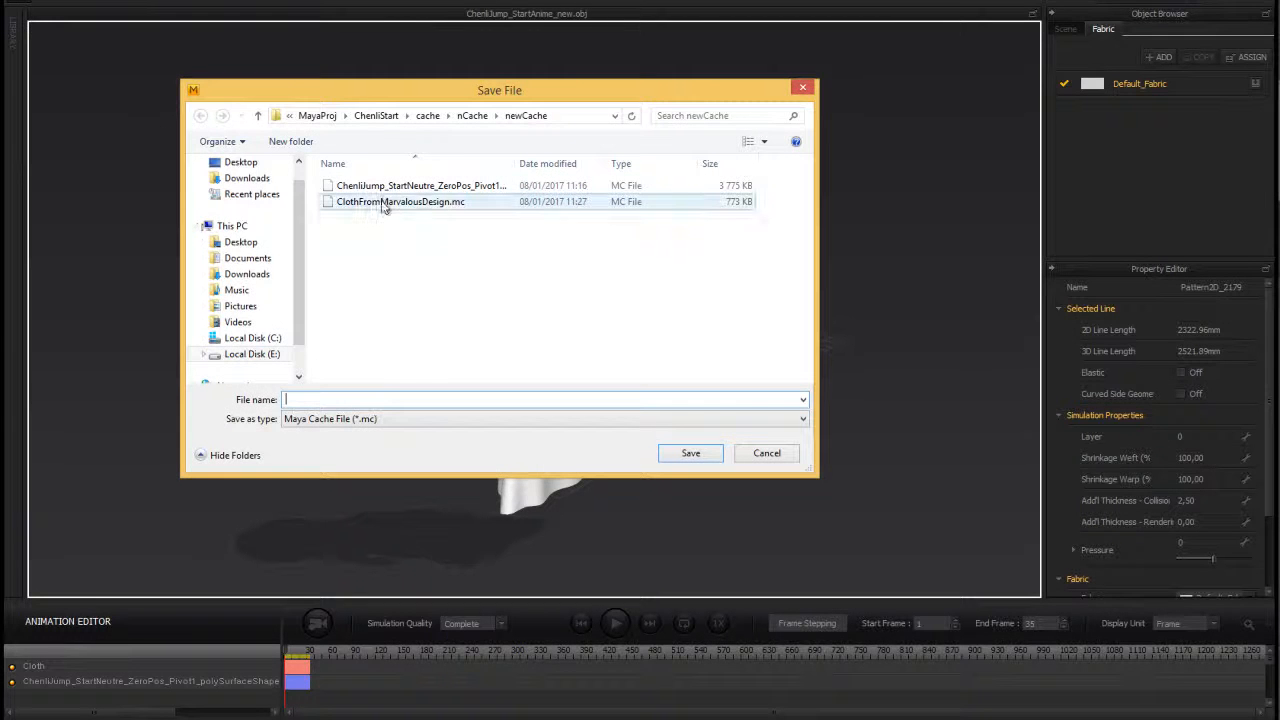
pyautogui.click(372, 204)
pyautogui.doubleClick(385, 400)
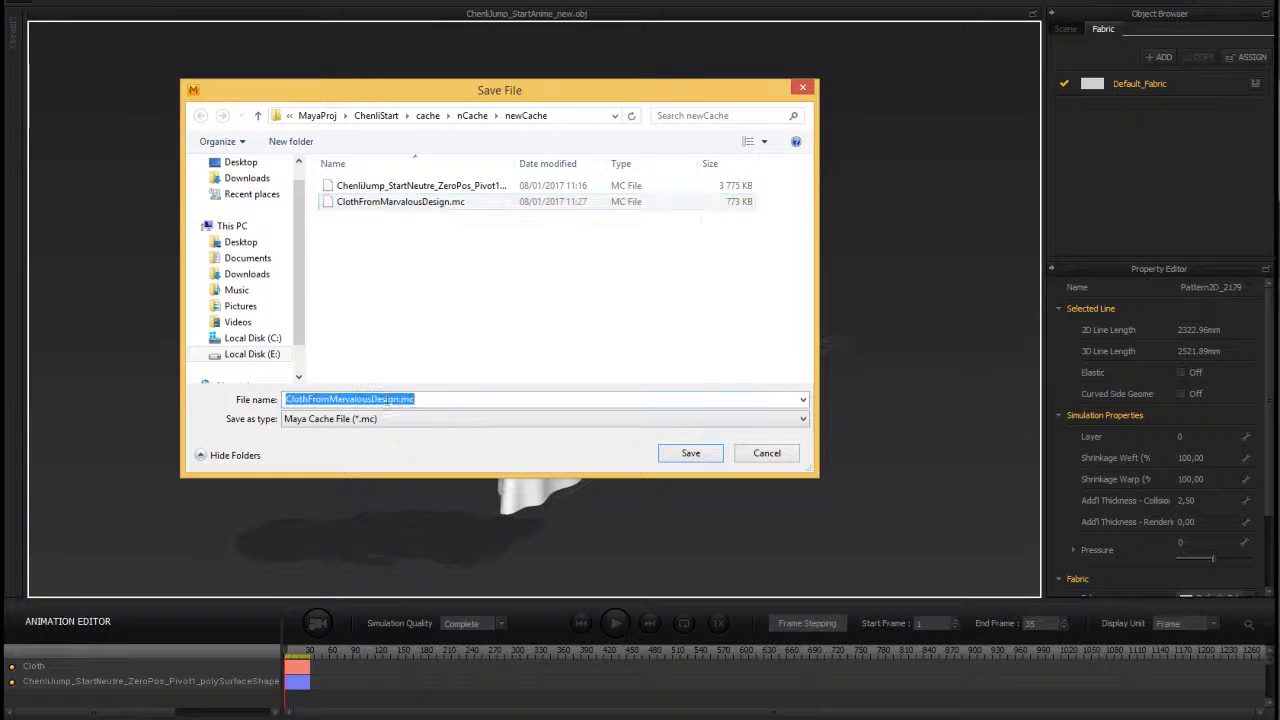
pyautogui.click(397, 401)
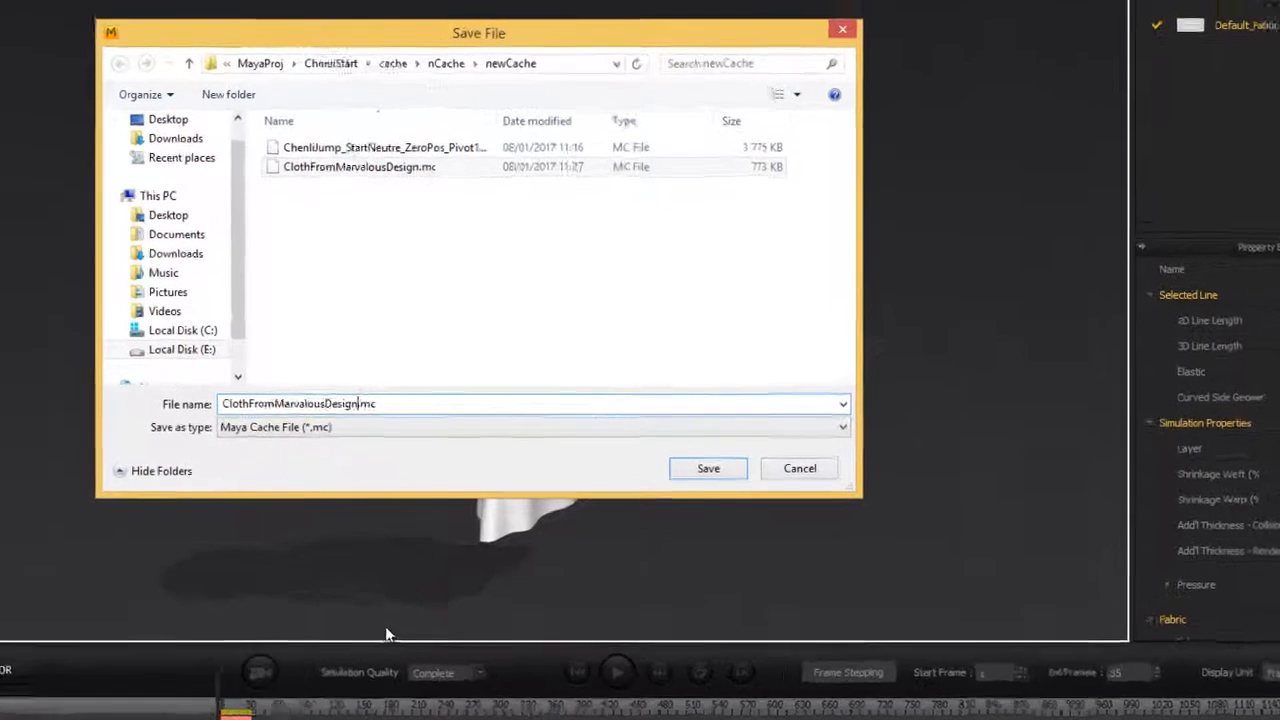
pyautogui.write('New')
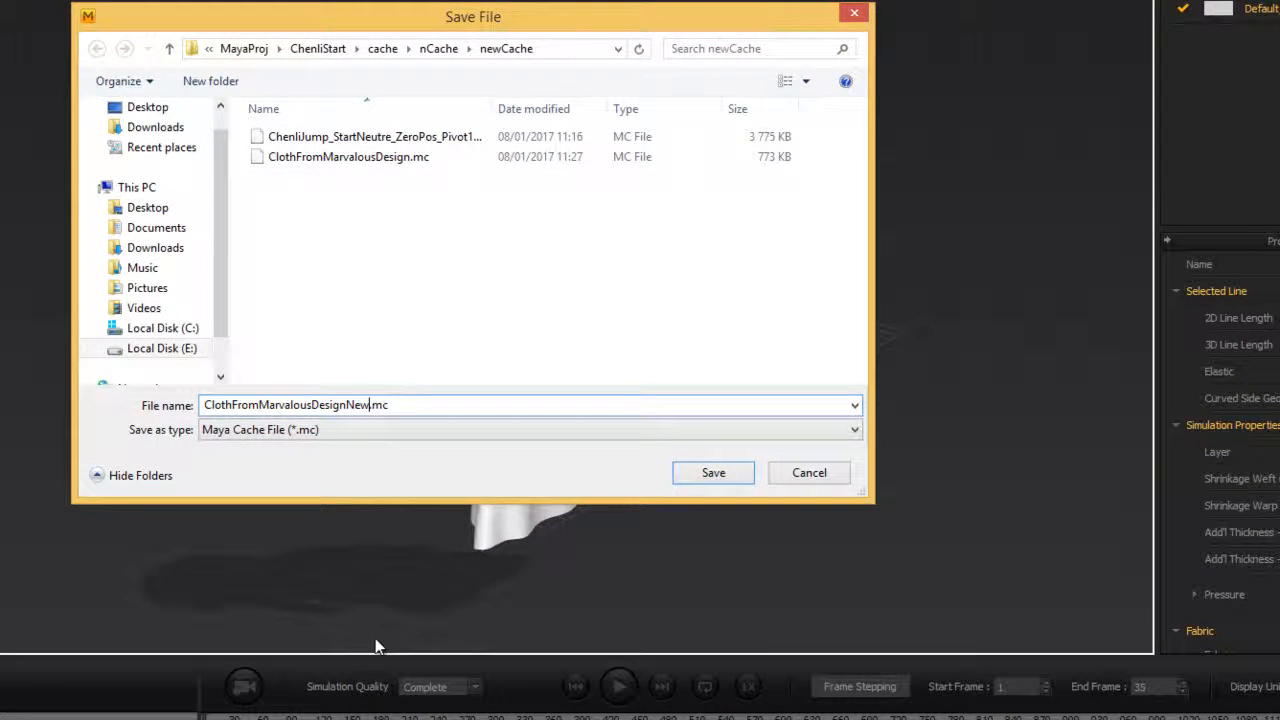
pyautogui.press('Return')
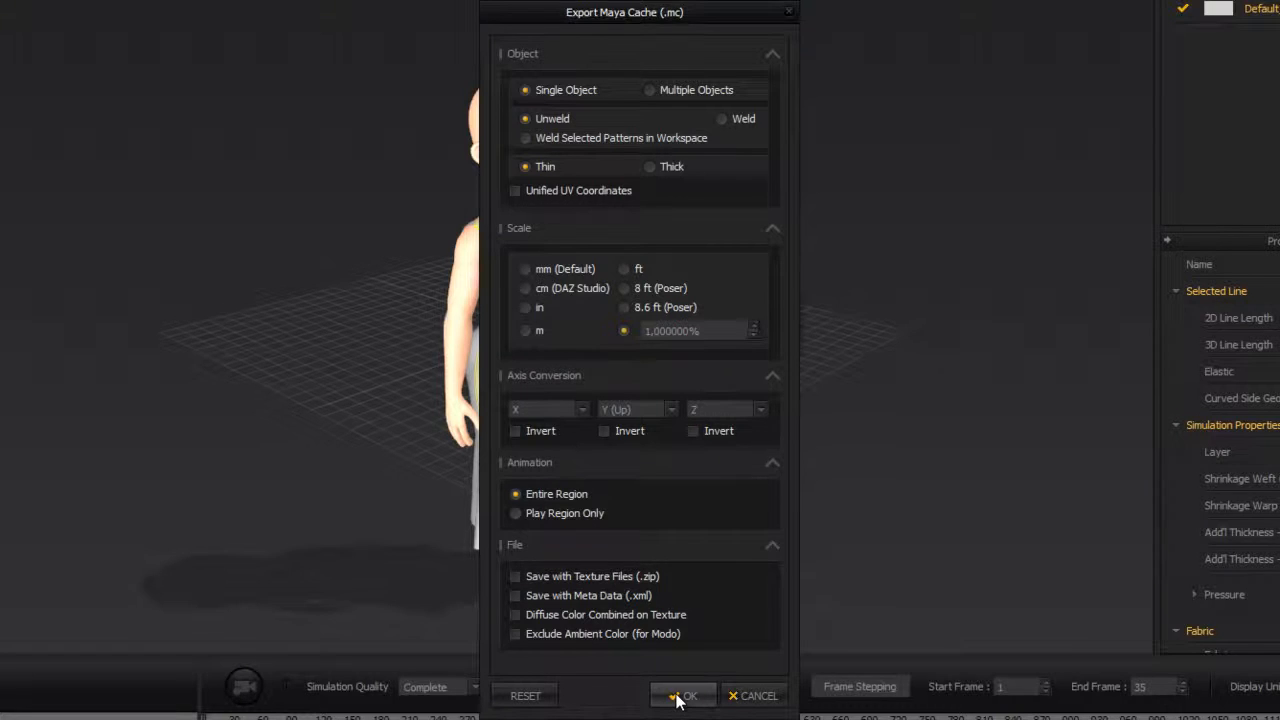
pyautogui.click(677, 696)
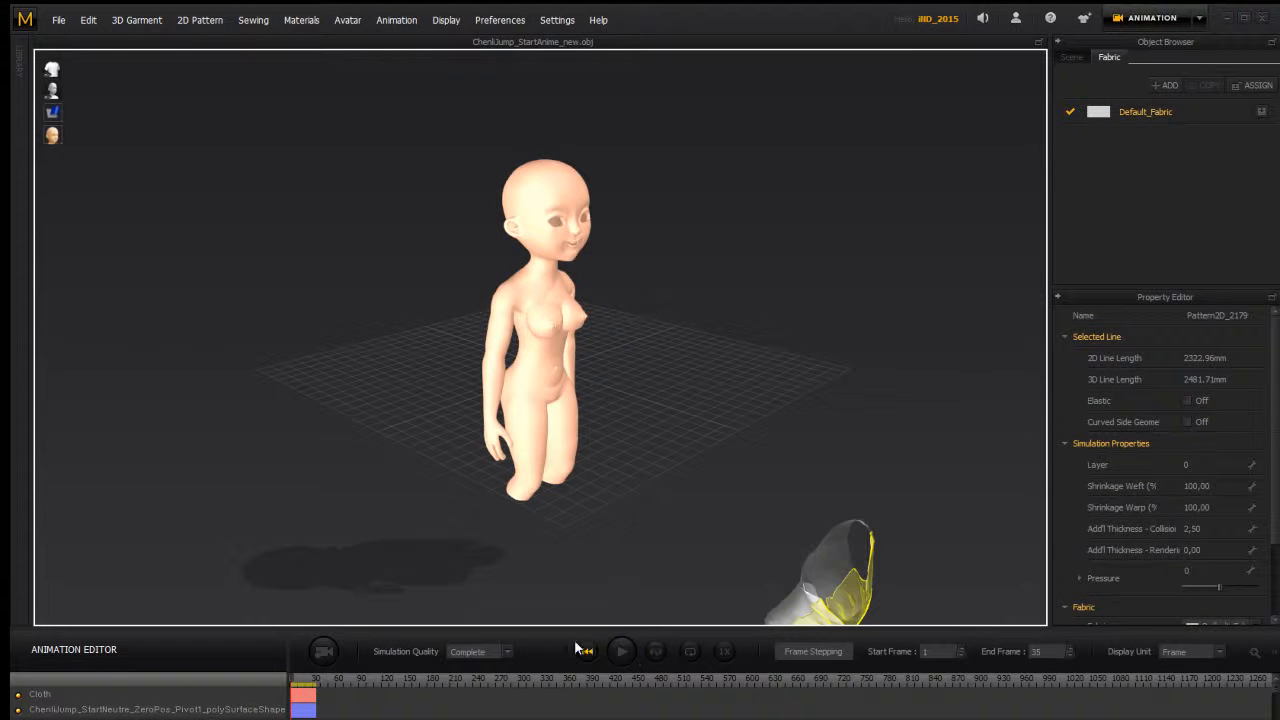
# Step: Scrub through the recorded cloth animation to check it and return the playhead to the first frame
pyautogui.click(304, 680)
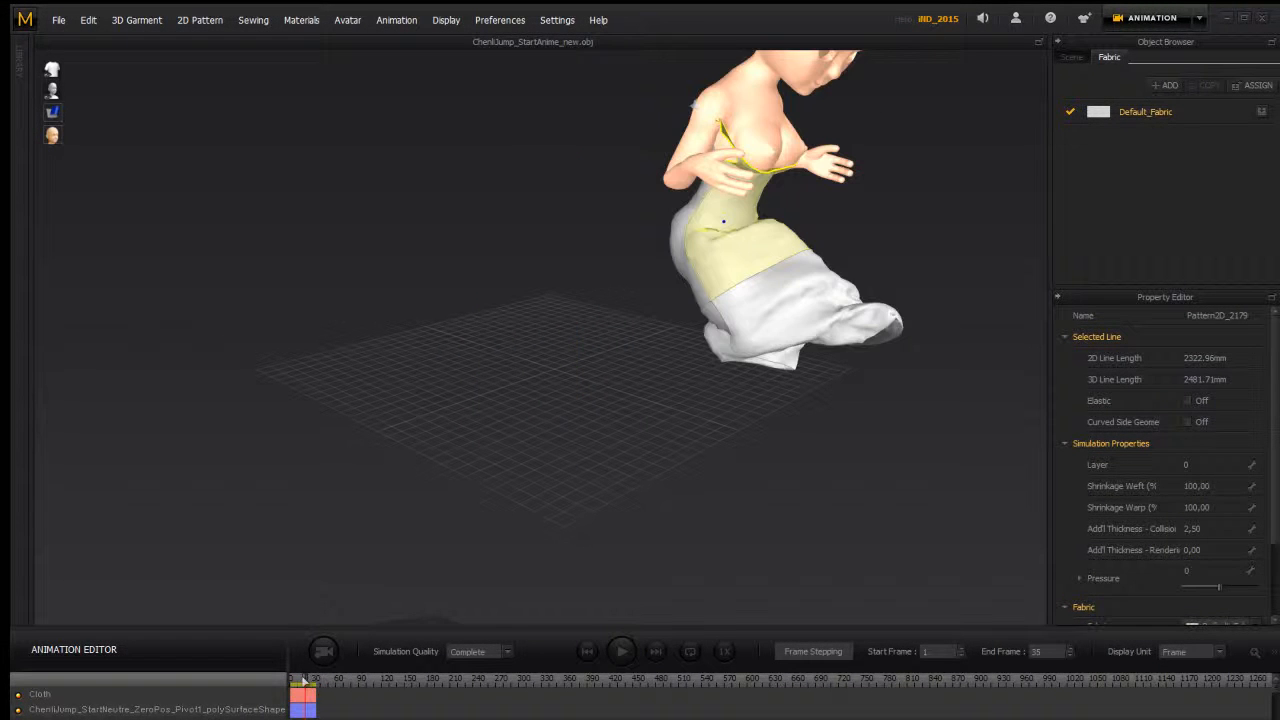
pyautogui.moveTo(304, 680); pyautogui.dragTo(272, 682)
pyautogui.moveTo(505, 495); pyautogui.dragTo(548, 495)
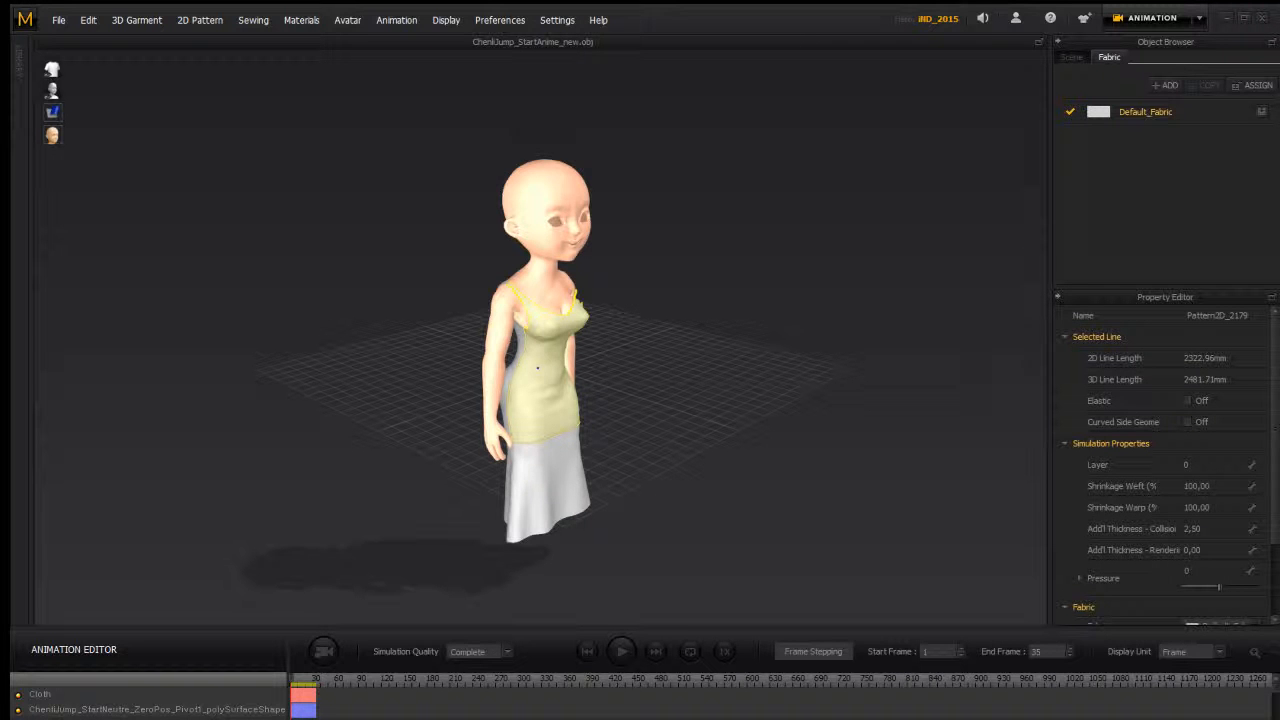
# Step: Switch to Maya and import the geometry cache ClothFromMarvalousDesignNew.xml onto the CharacterAndClothNew dress mesh
pyautogui.click(409, 690)
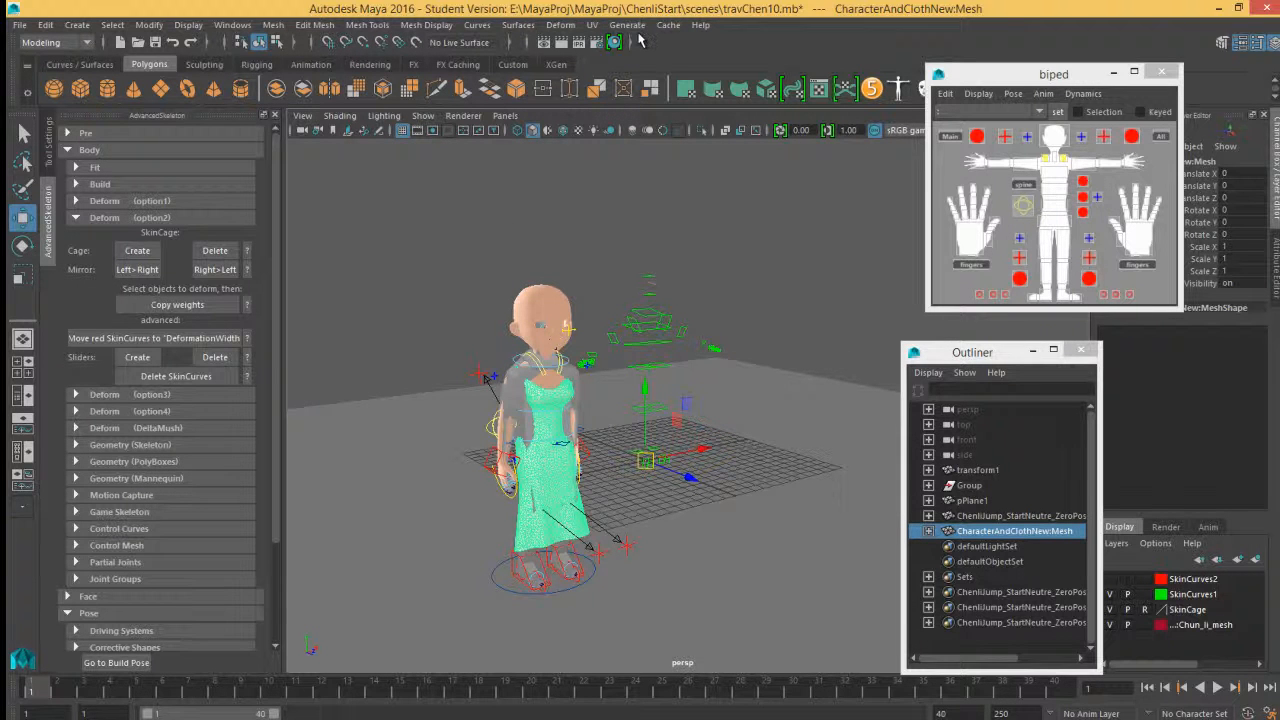
pyautogui.click(666, 25)
pyautogui.moveTo(700, 67)
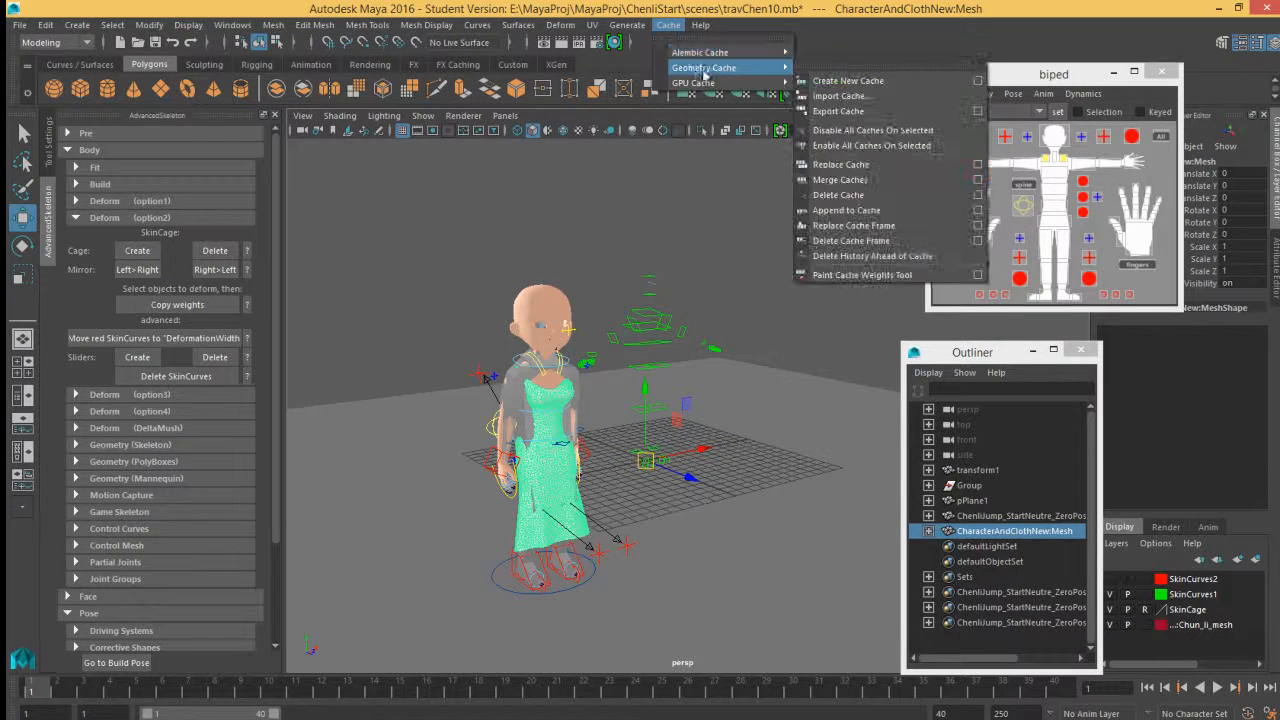
pyautogui.click(850, 97)
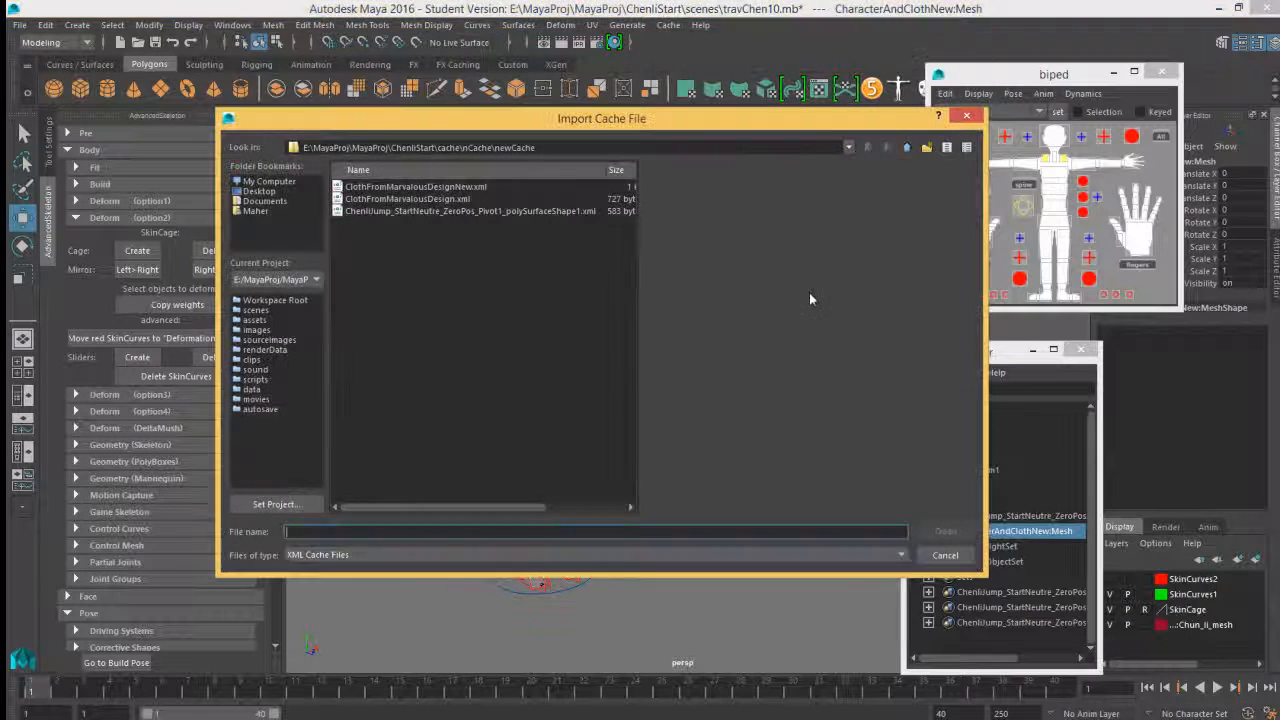
pyautogui.click(420, 187)
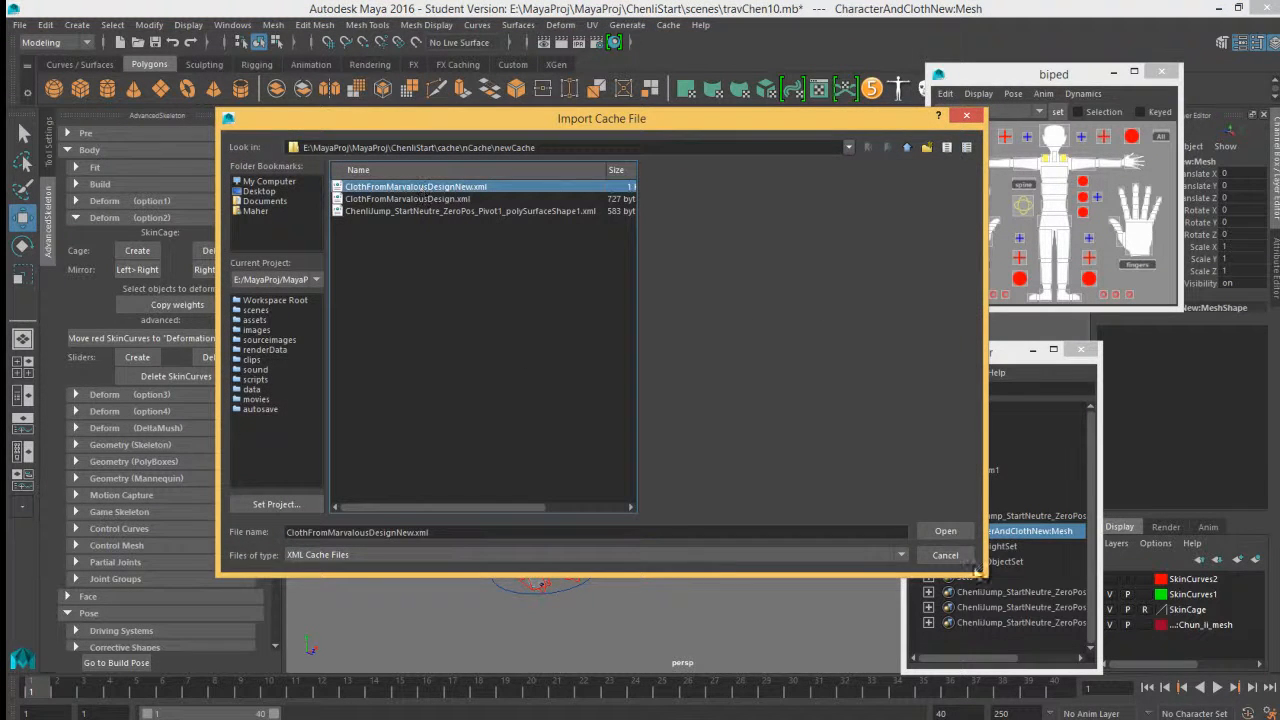
pyautogui.click(945, 532)
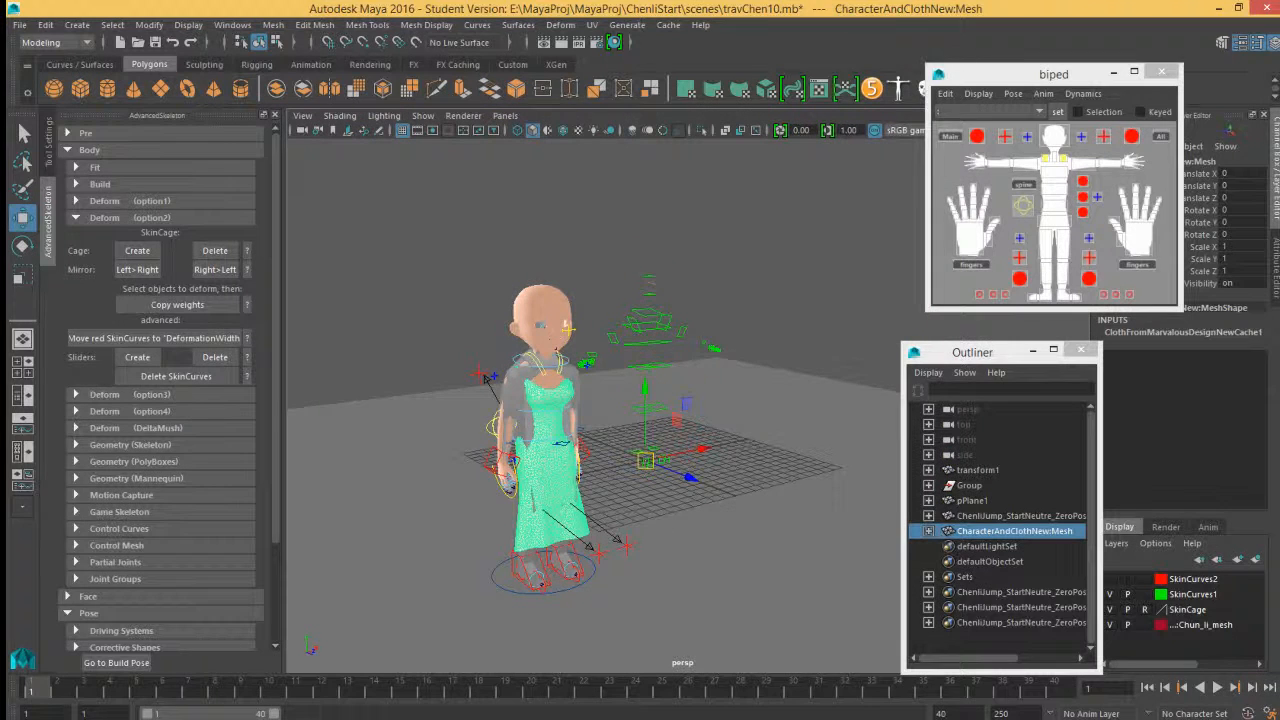
pyautogui.moveTo(45, 700)
pyautogui.mouseDown()
pyautogui.moveTo(720, 698)
pyautogui.moveTo(28, 688)
pyautogui.mouseUp()
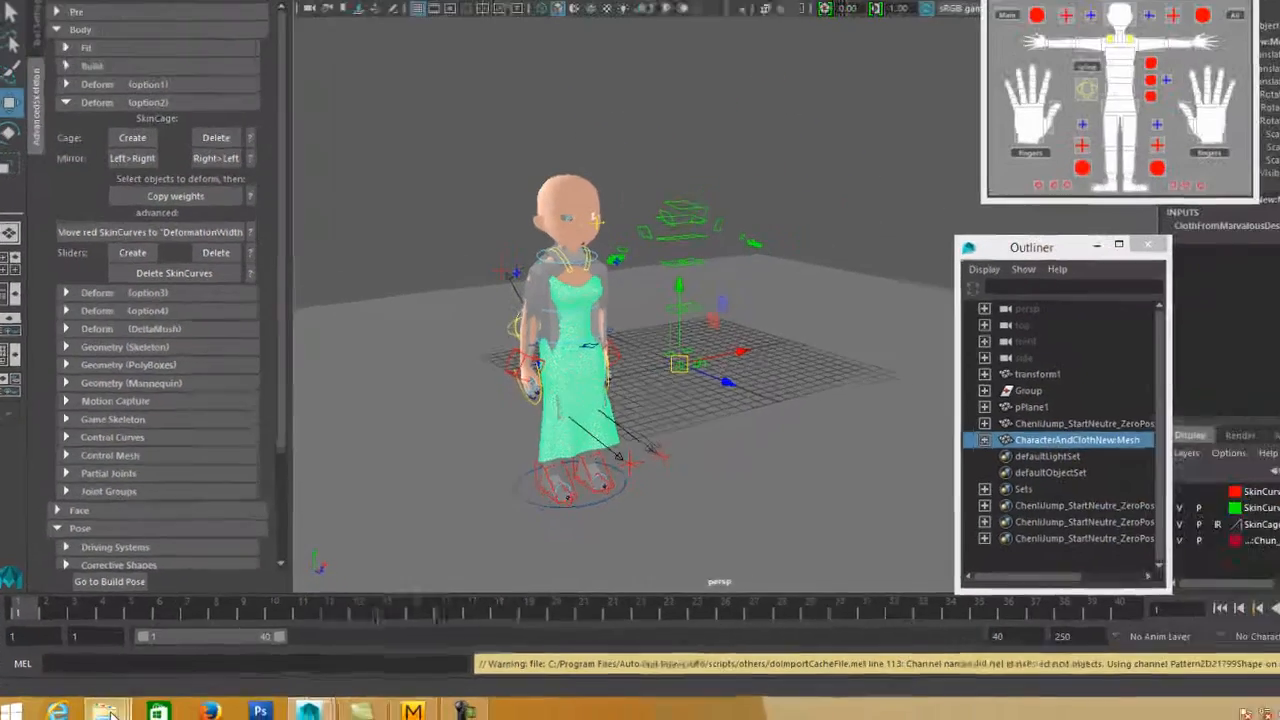
# Step: Switch to File Explorer to look over the folder of Marvelous Designer tutorial videos, and return to Maya
pyautogui.moveTo(108, 713)
pyautogui.click(240, 615)
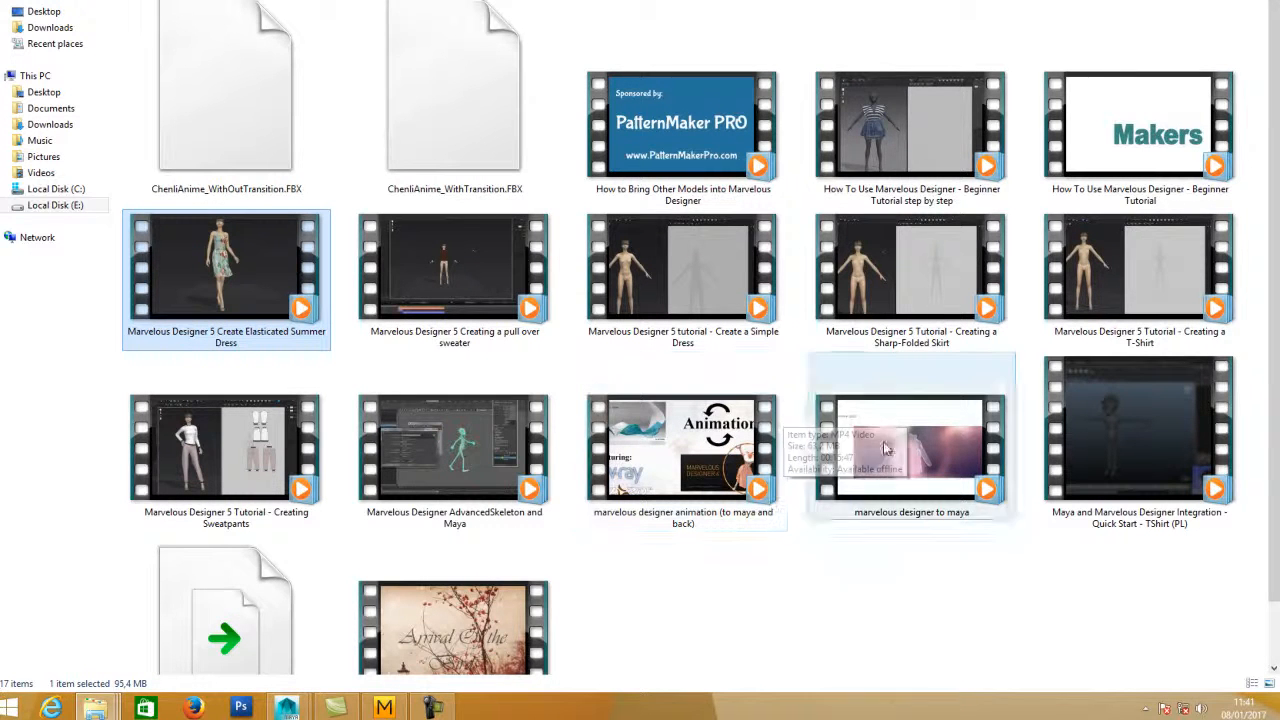
pyautogui.hotkey('alt', 'Tab')
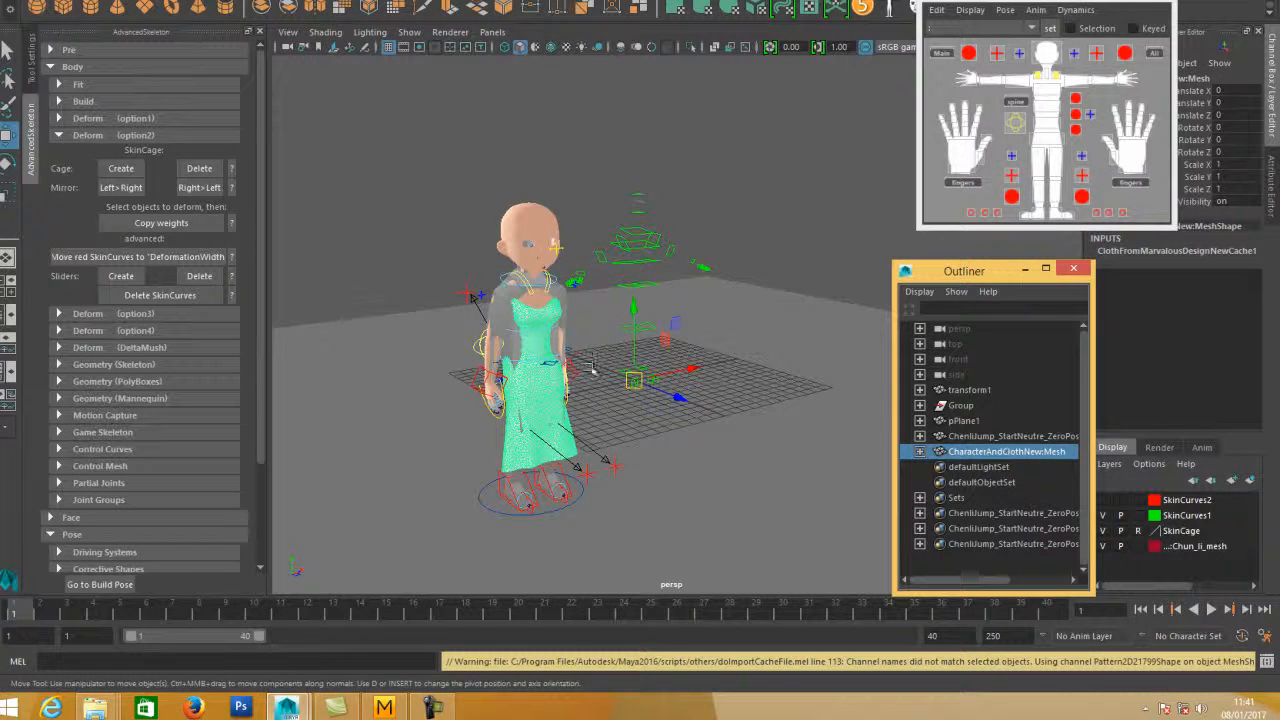
pyautogui.moveTo(404, 716)
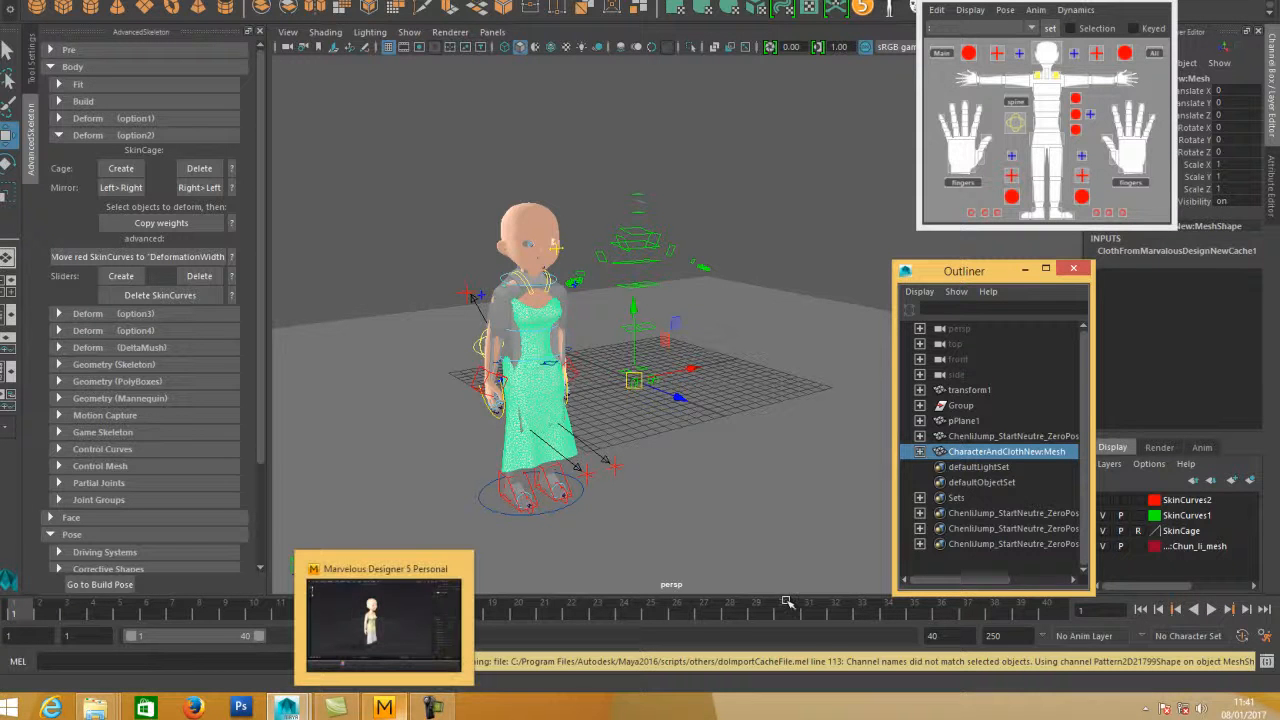